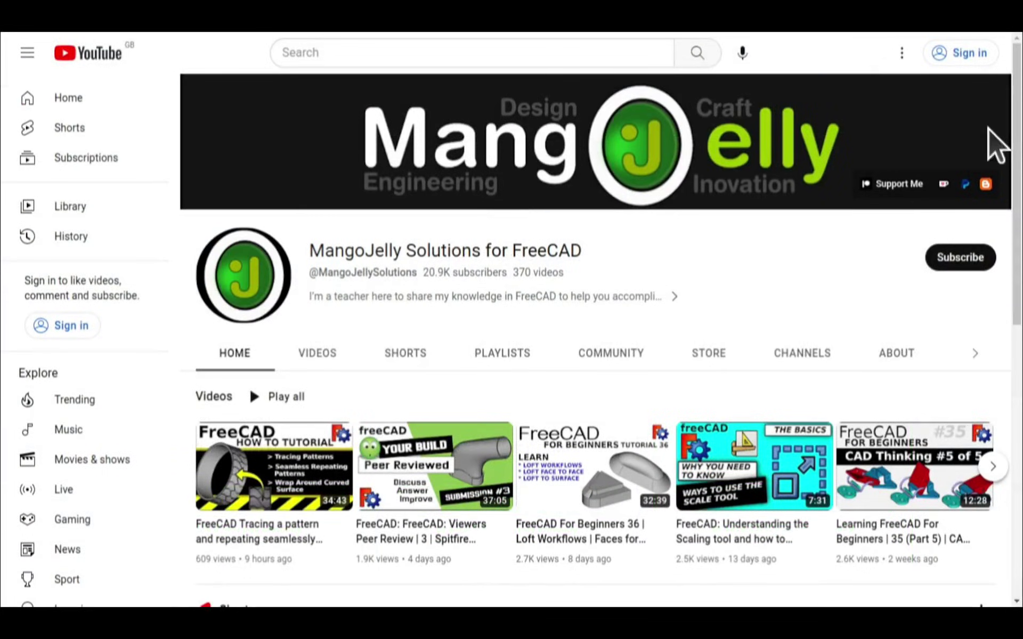
- Show the MangoJelly Solutions for FreeCAD About description and scroll down through it
click(896, 356)
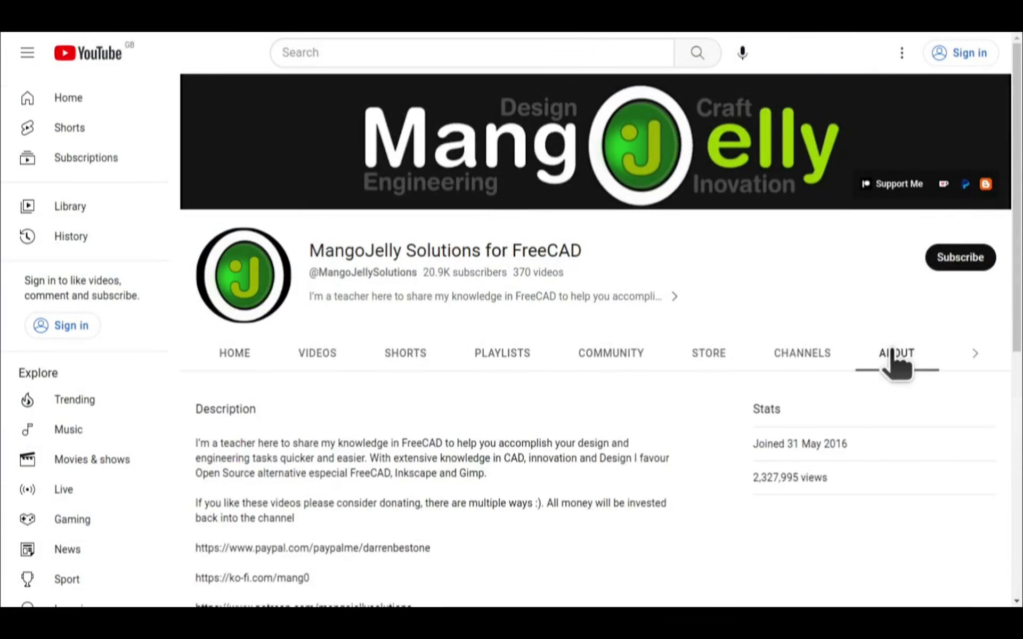
scroll(221, 471, down, 3)
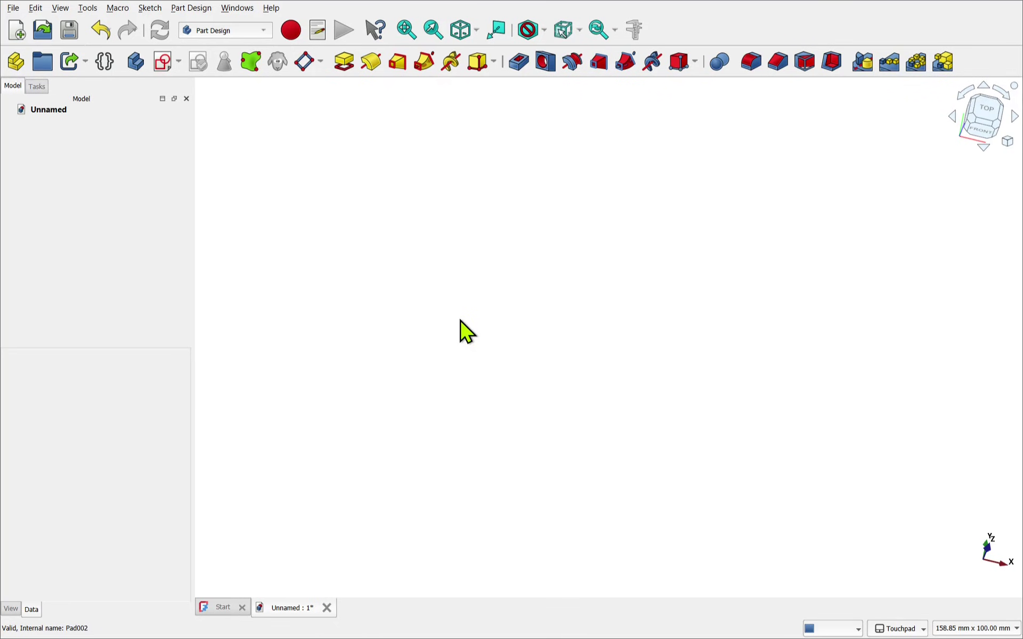
- Create a body renamed NutBody and start a new sketch with the origin planes in isometric view
click(134, 64)
right_click(74, 122)
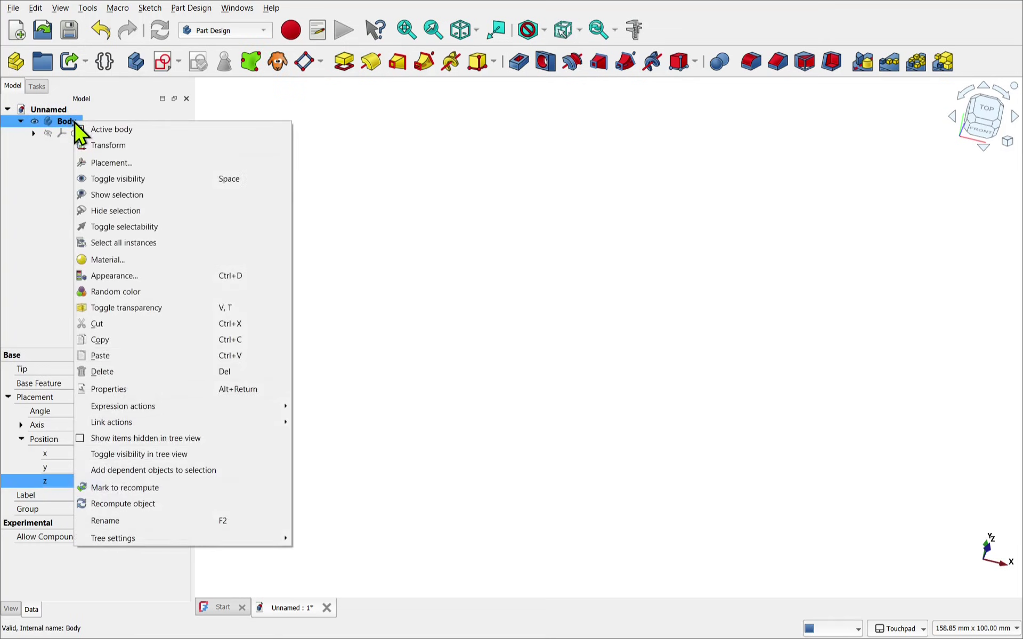
click(115, 521)
text(NutB)
text(ody)
key(Return)
click(162, 62)
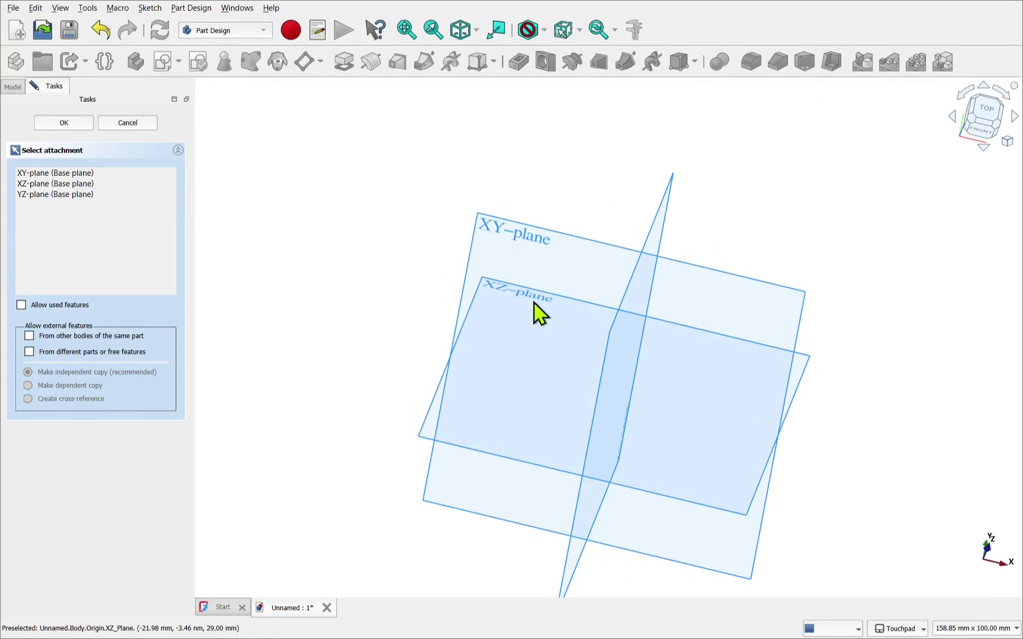
key(0)
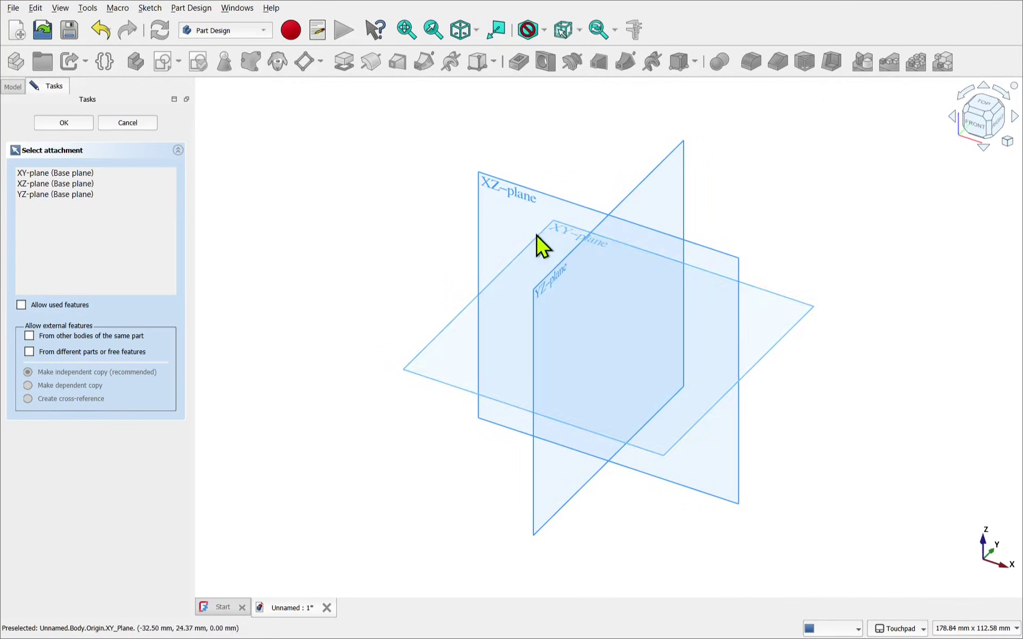
- Attach the sketch to the XY plane and draw a hexagon centred on the origin
click(567, 242)
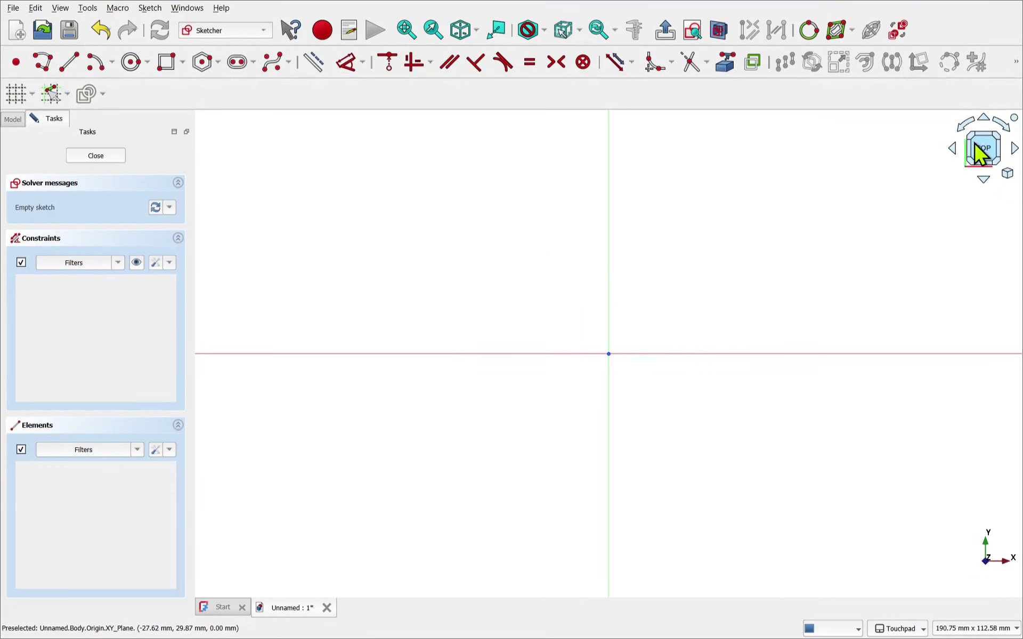
click(203, 64)
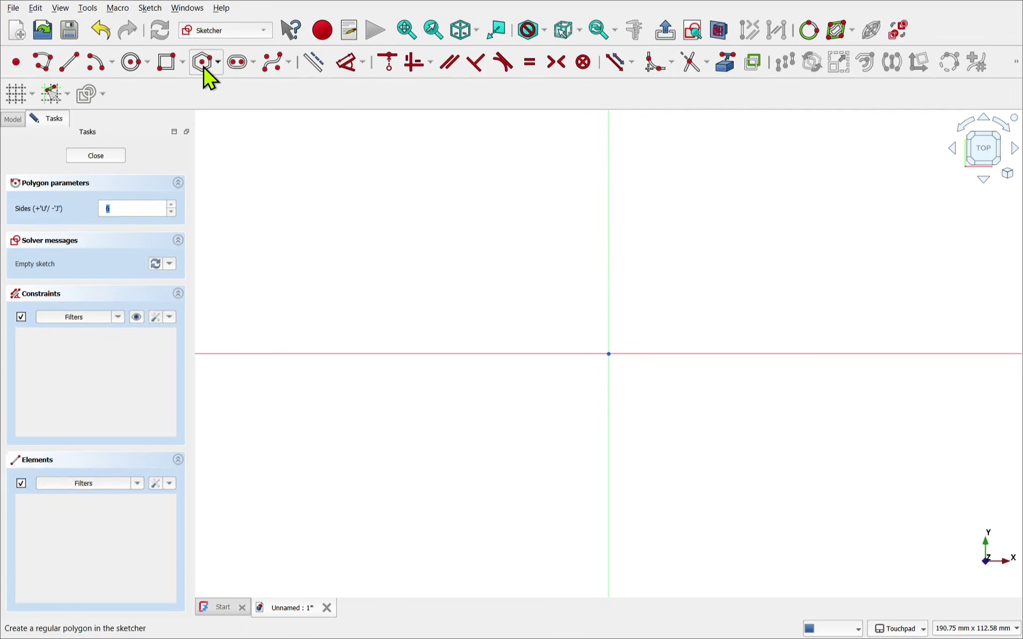
click(607, 352)
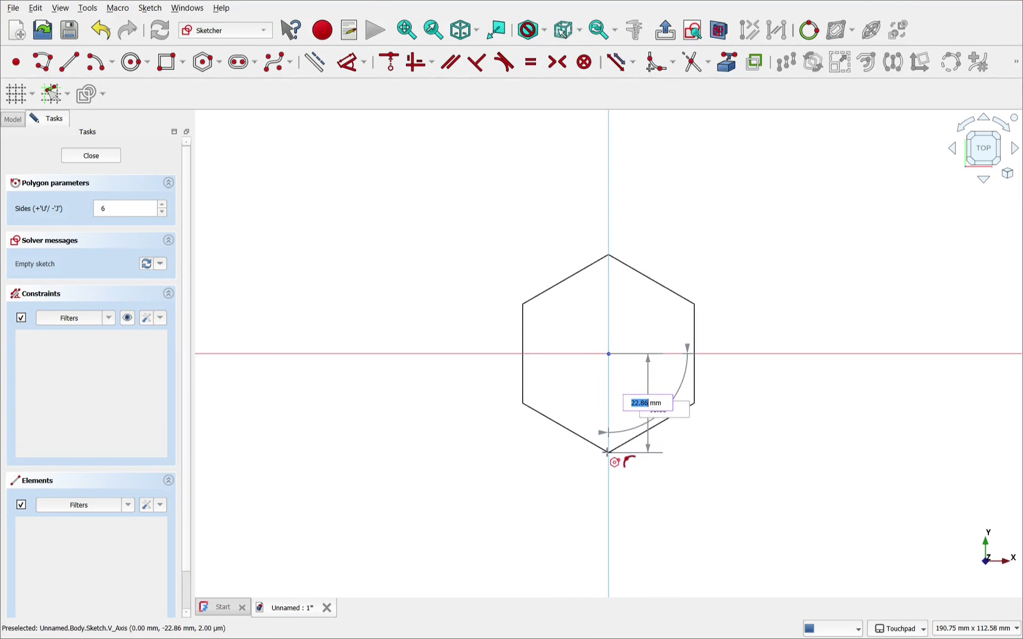
click(608, 454)
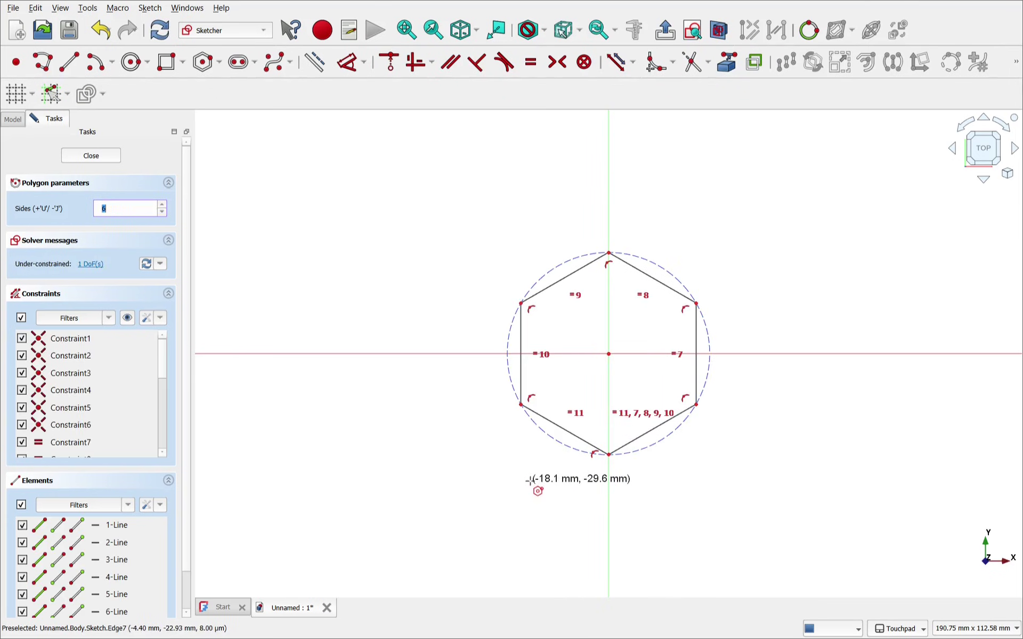
- Add a 20 mm diameter circle centred on the origin
click(131, 68)
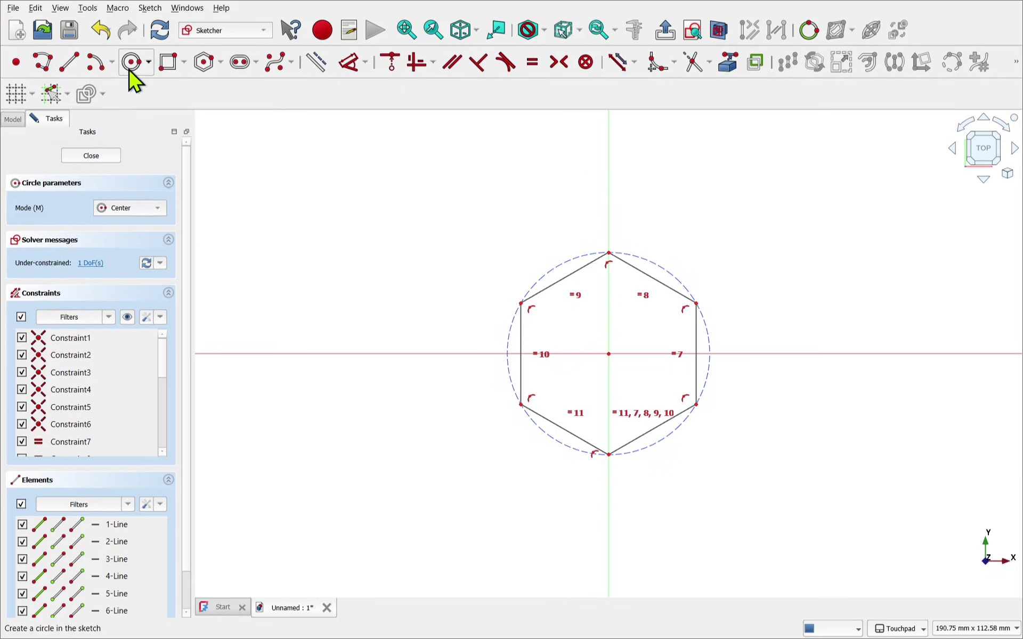
click(604, 351)
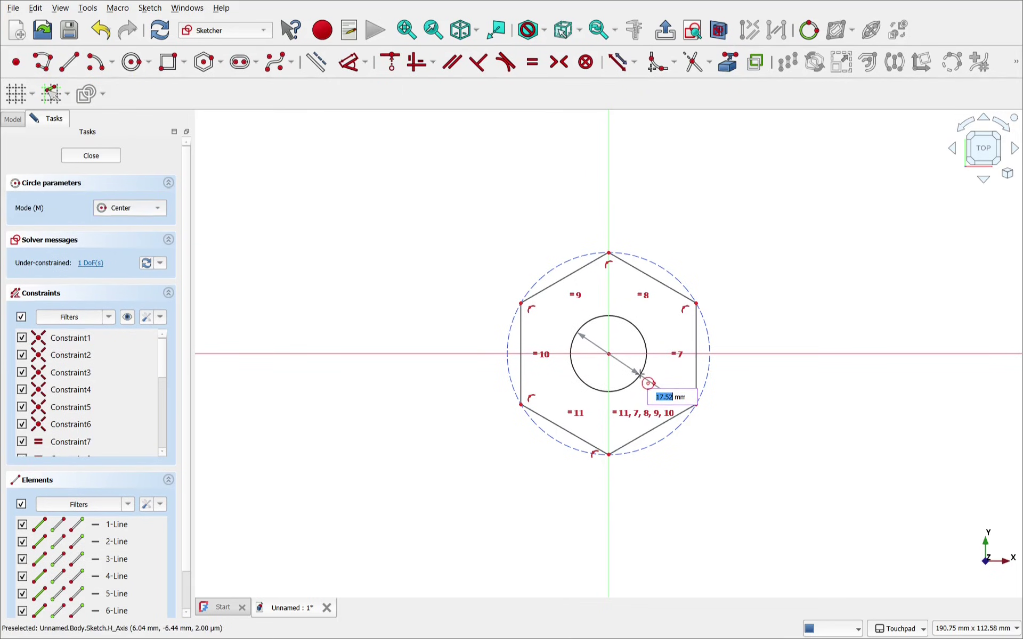
text(20)
key(Return)
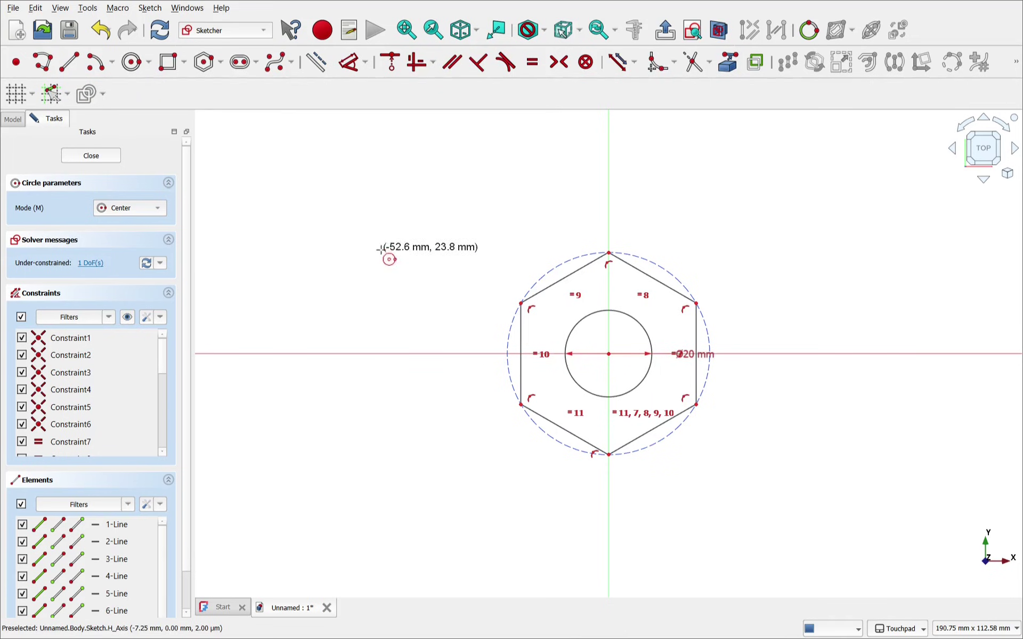
right_click(421, 257)
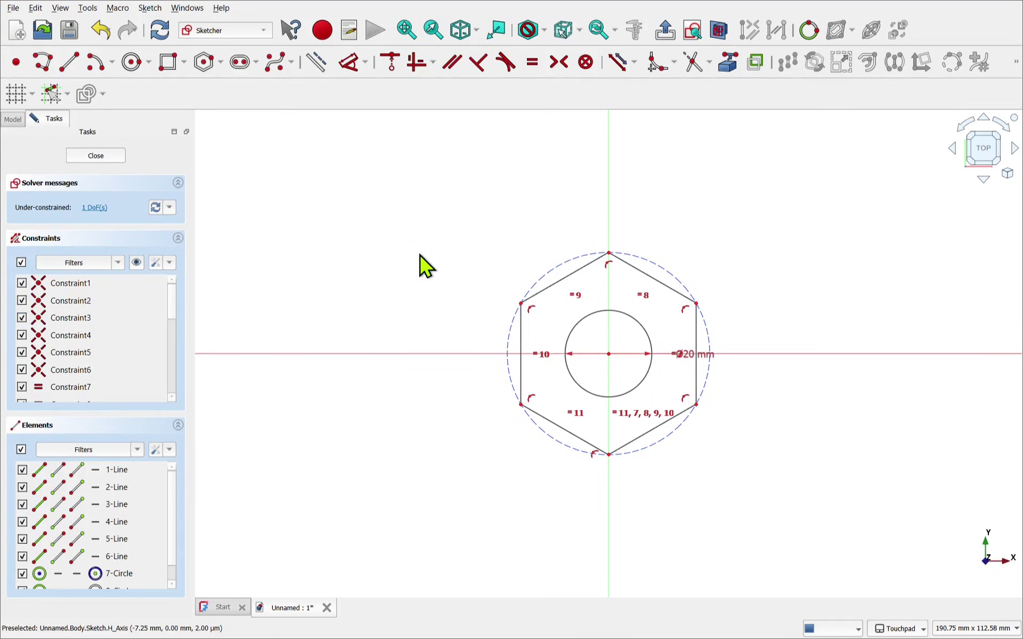
- Constrain the hexagon's dashed construction circle to a 40 mm diameter
click(554, 265)
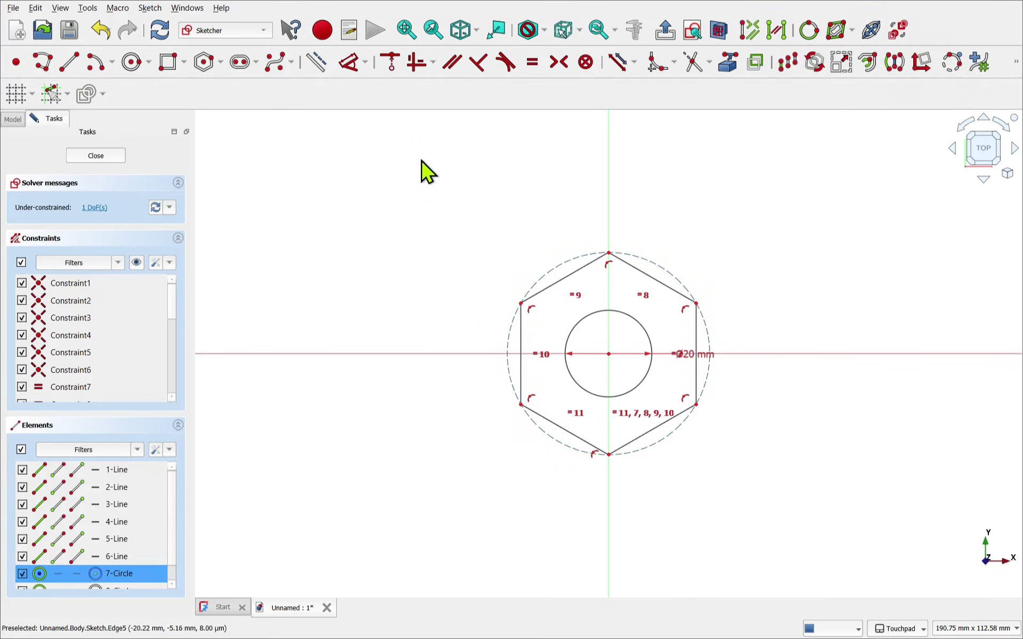
click(346, 67)
click(480, 264)
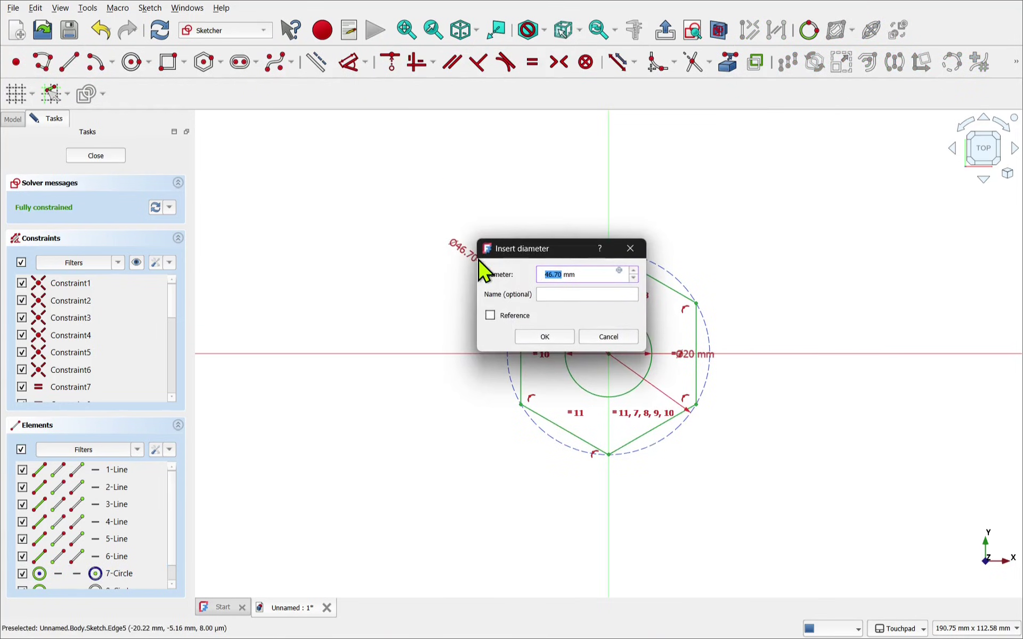
key(Return)
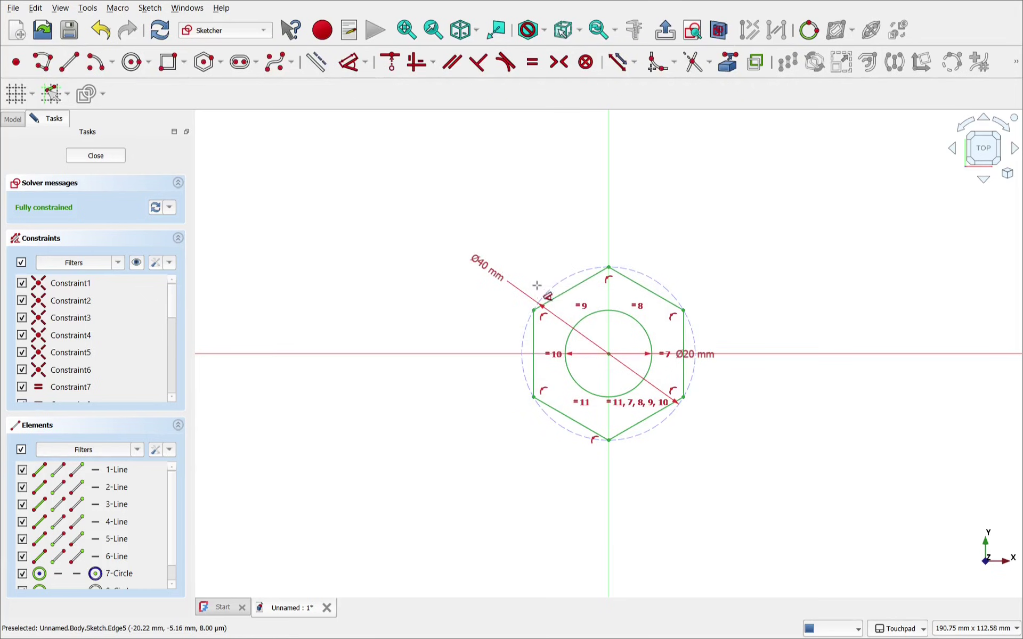
scroll(585, 295, up, 1)
scroll(585, 296, up, 1)
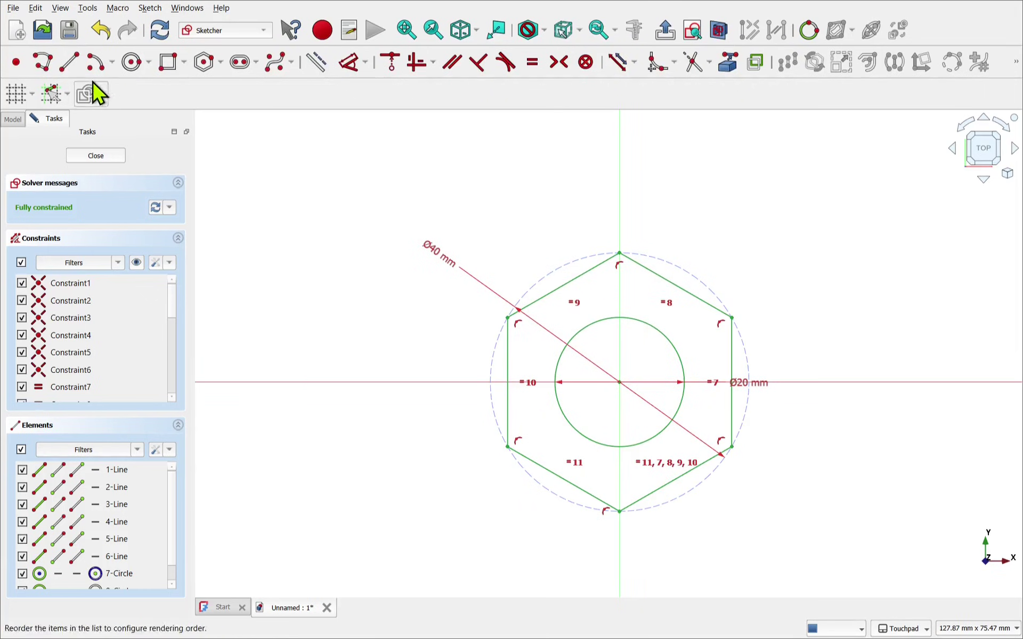
- Pad the hexagon sketch 25 mm into the nut blank and orbit to inspect it
click(91, 156)
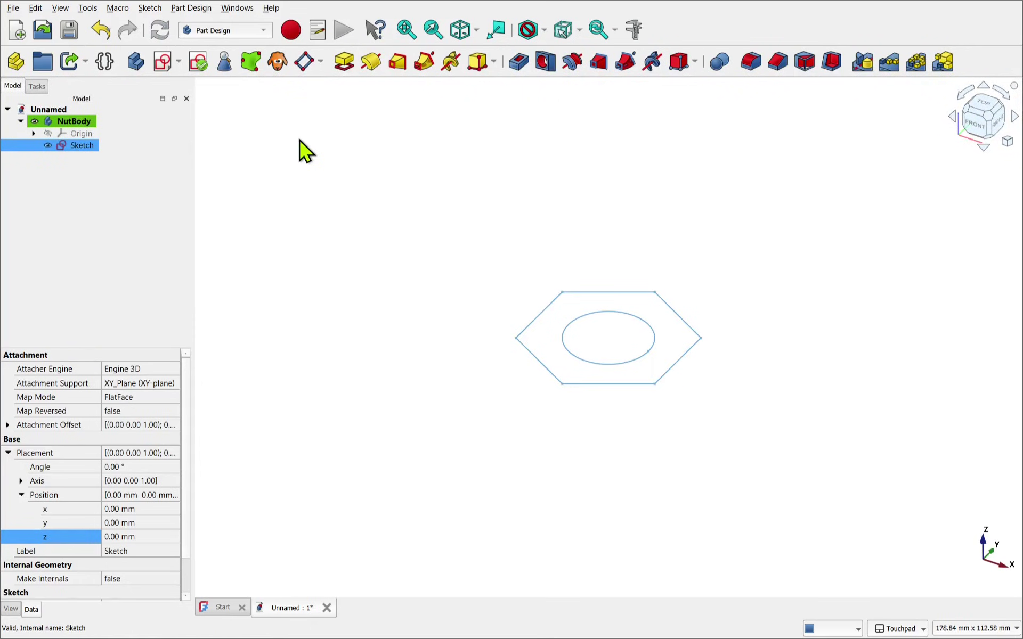
click(344, 63)
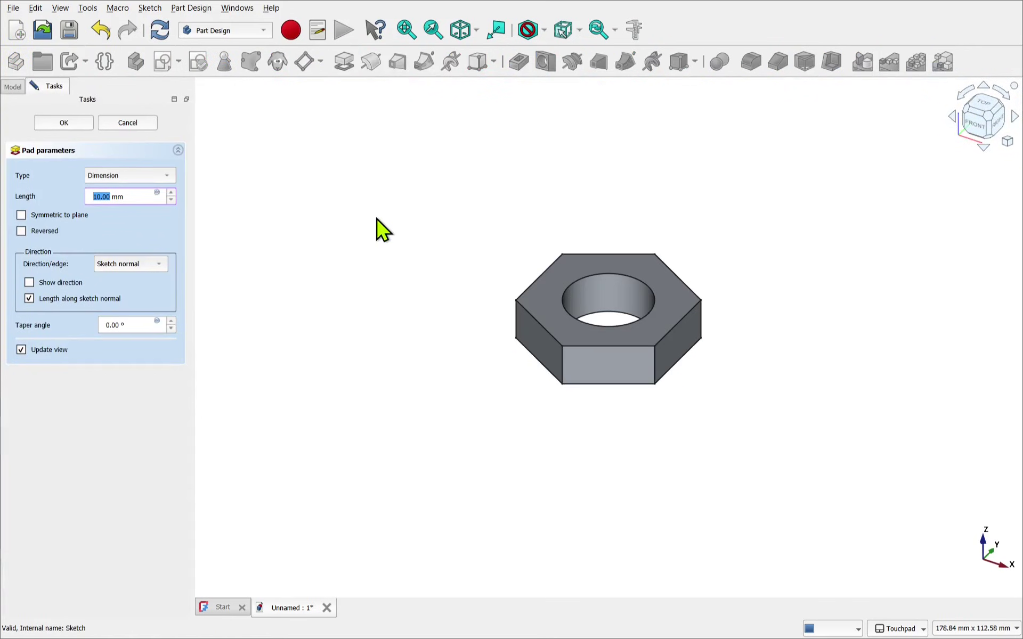
text(25)
key(Return)
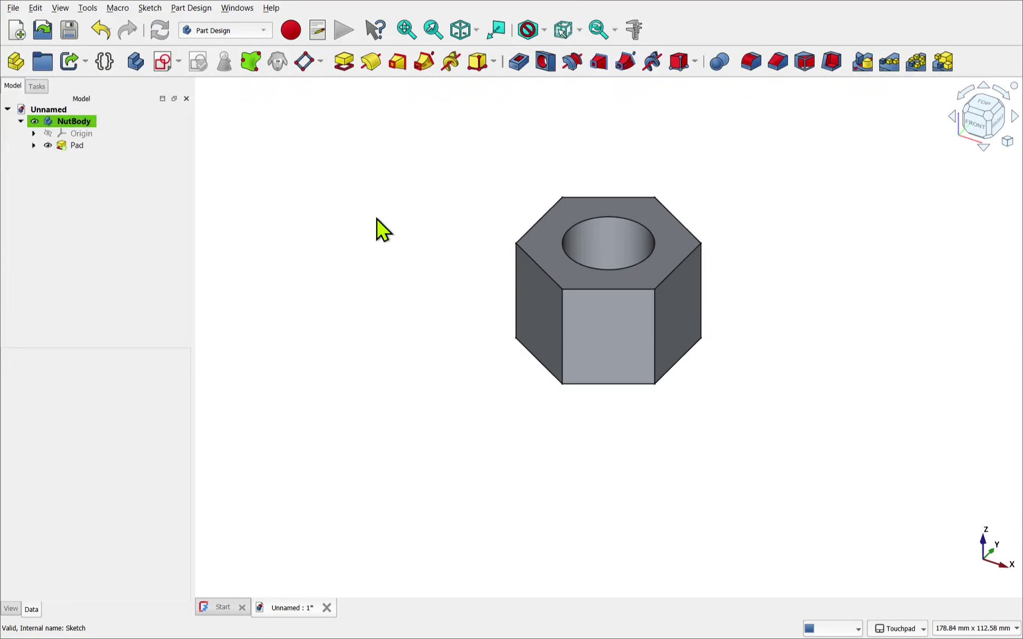
middle_drag(375, 237, 336, 400)
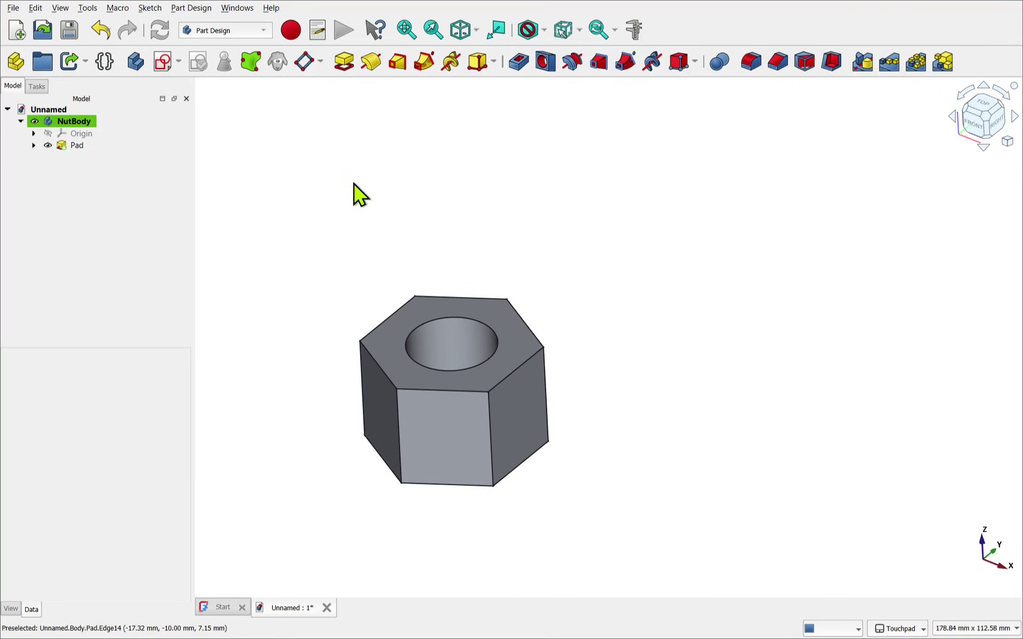
click(79, 125)
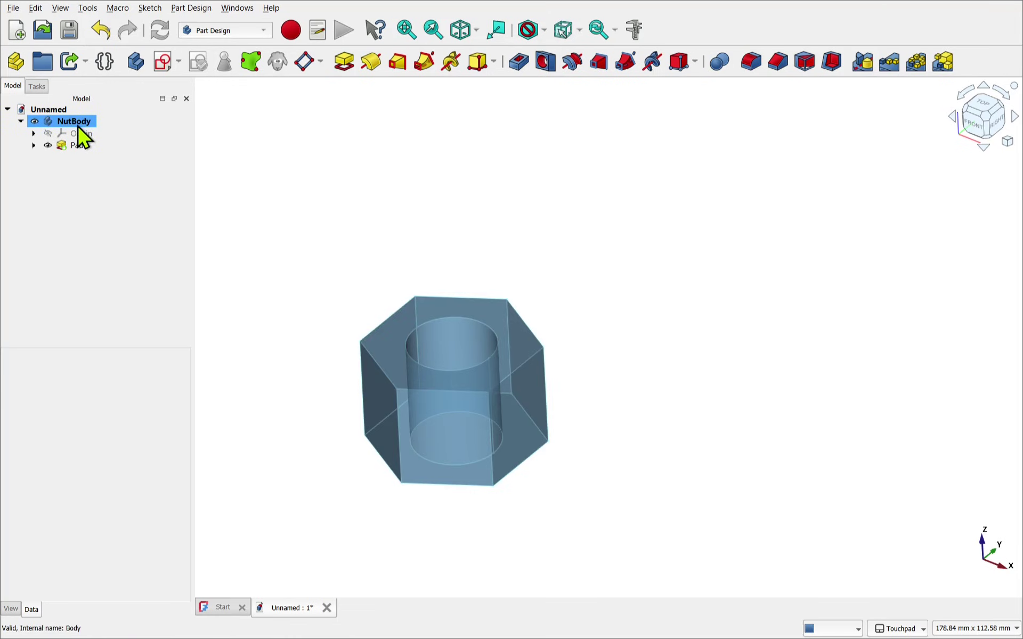
click(114, 230)
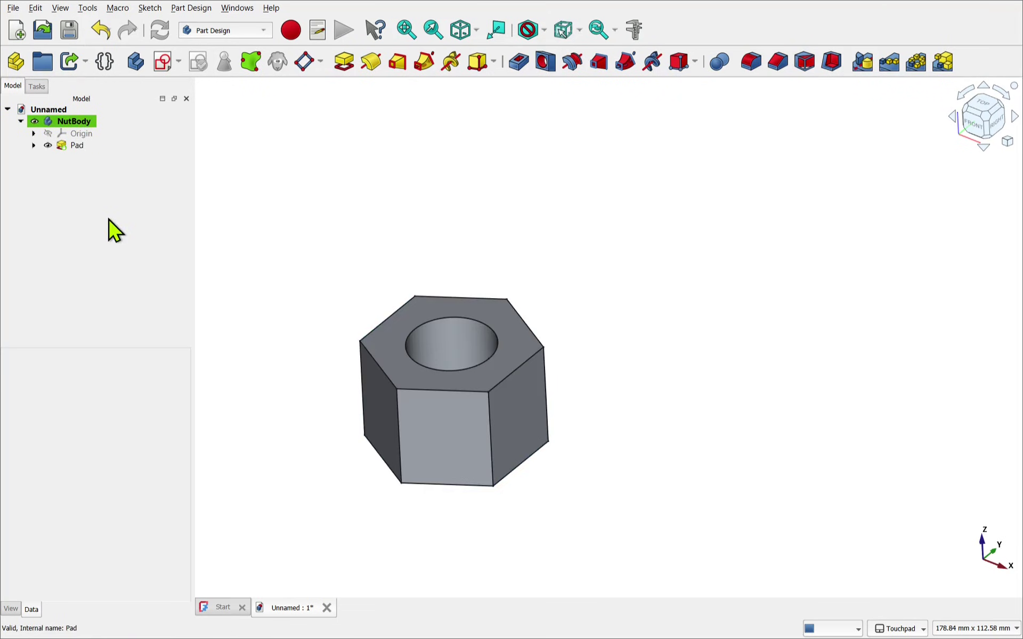
- Hide NutBody, create a body named BoltBody, and attach a new sketch to its XY plane
click(92, 127)
key(space)
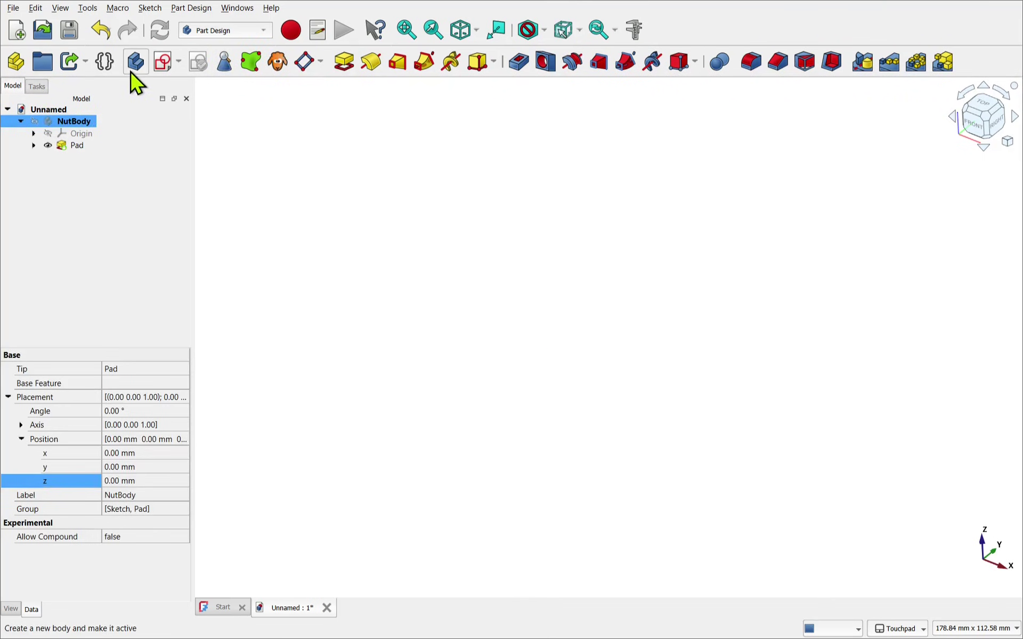
click(135, 70)
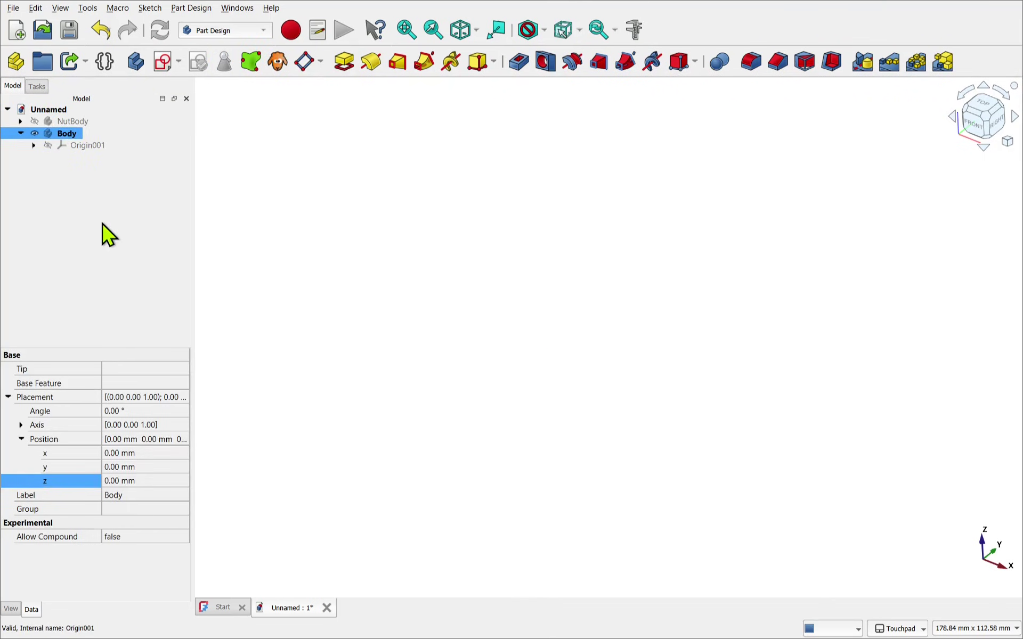
right_click(68, 134)
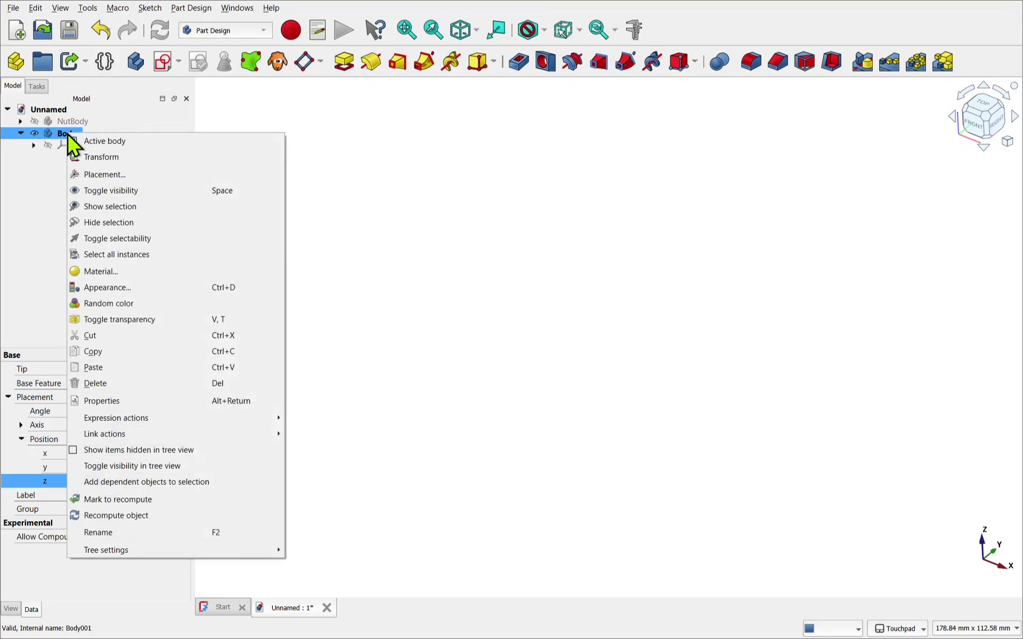
click(134, 530)
text(B)
text(oltBody)
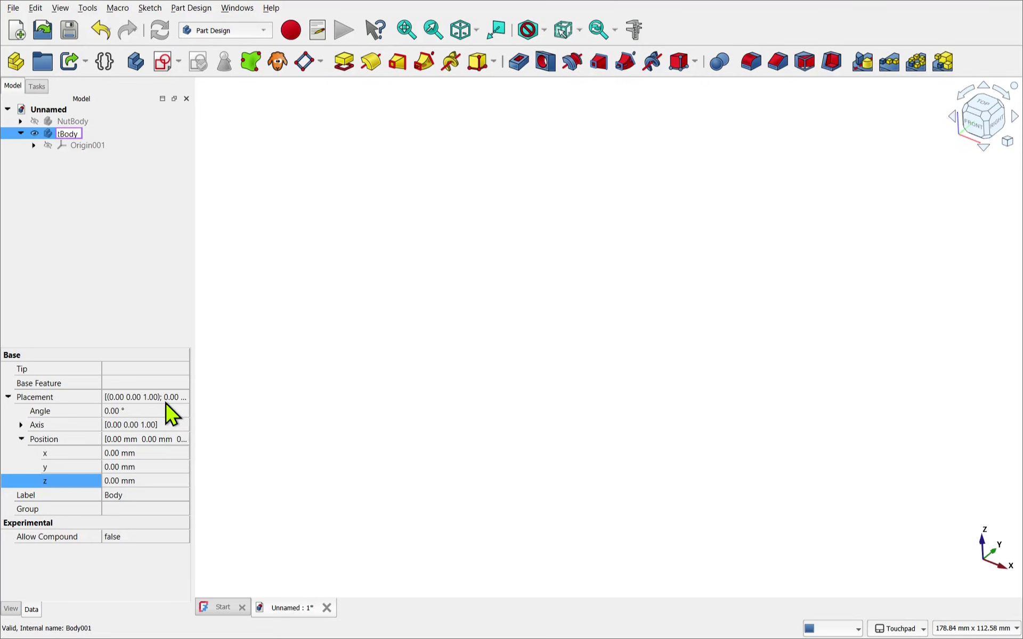
key(Return)
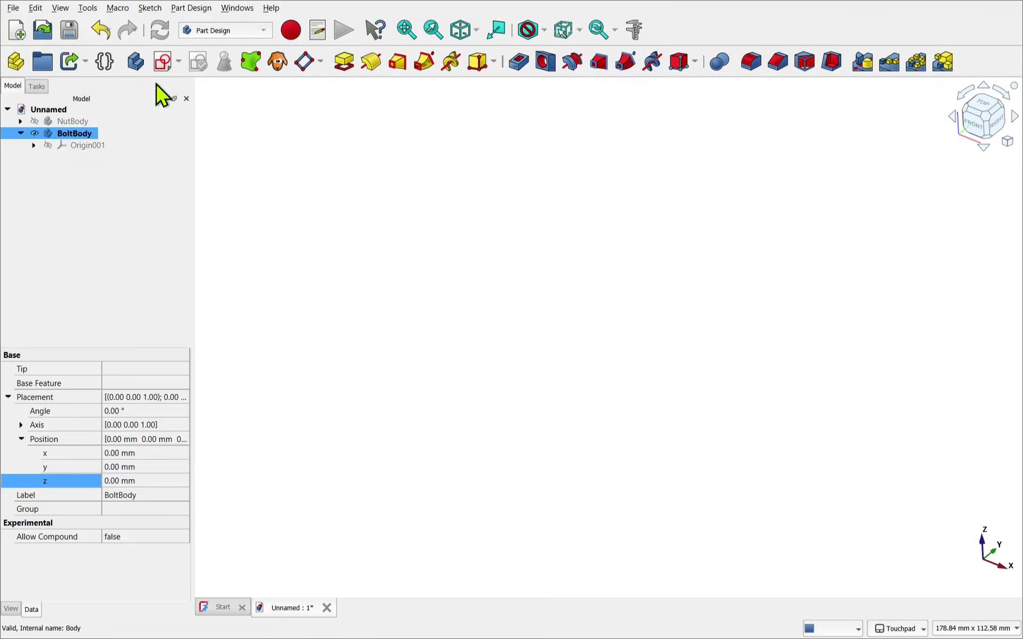
click(162, 63)
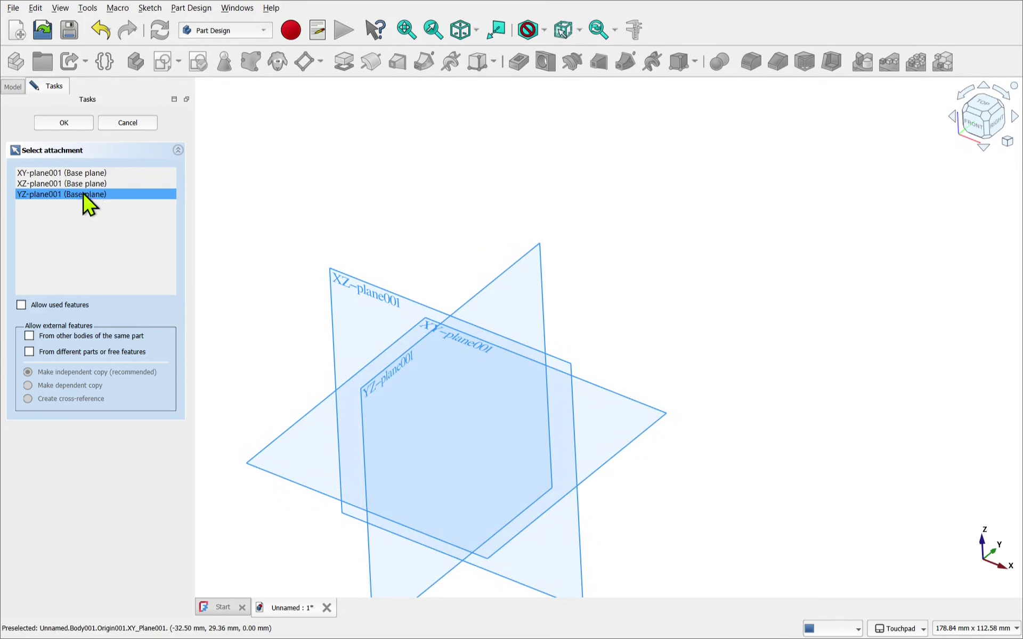
click(68, 173)
- Draw a hexagon at the origin and set its circumscribed circle diameter to 40 mm
click(59, 124)
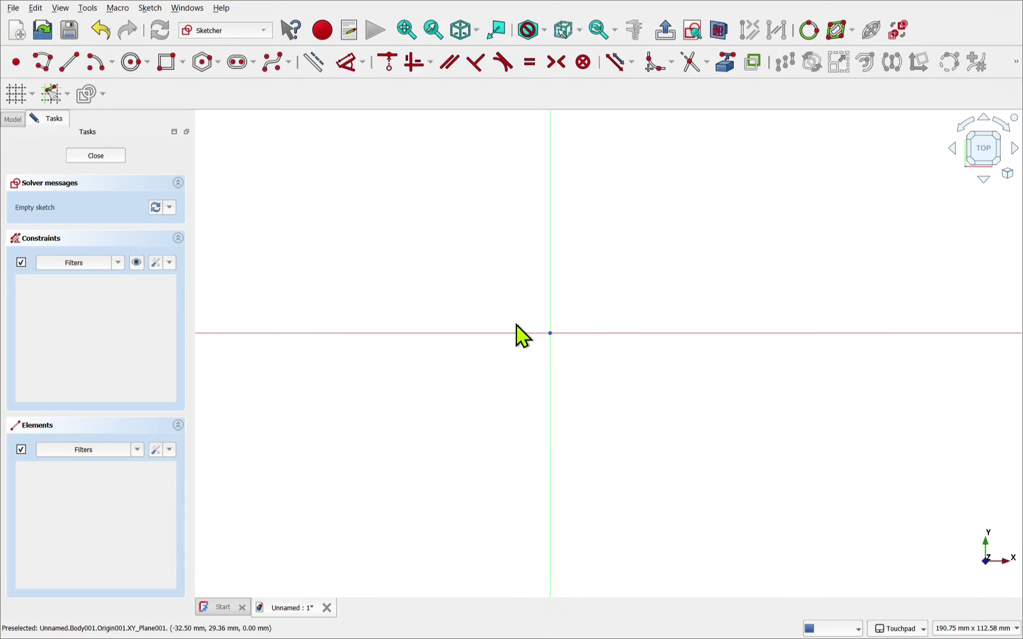
click(201, 64)
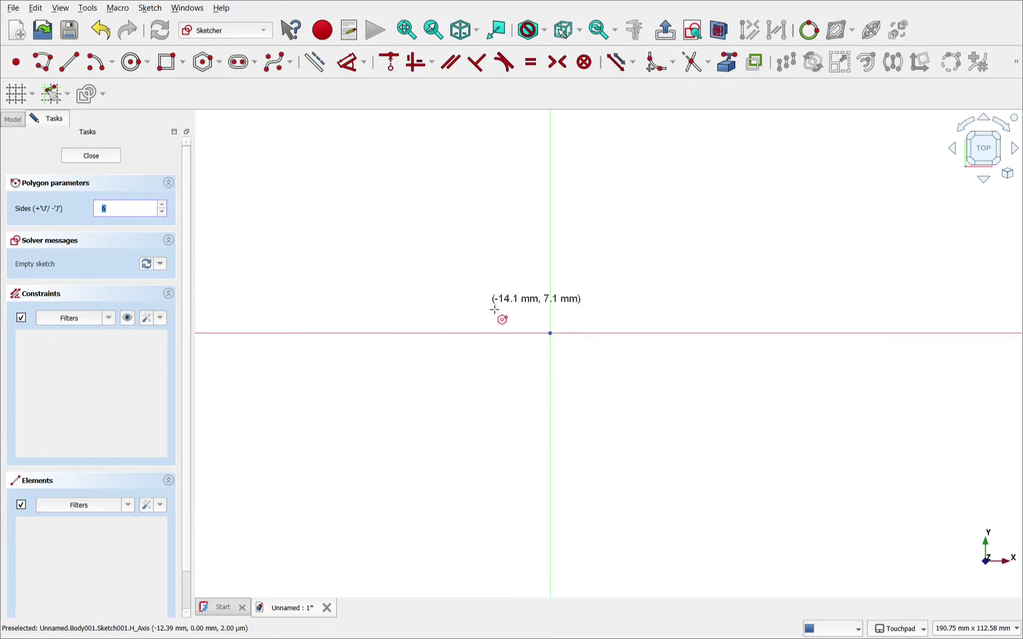
click(550, 333)
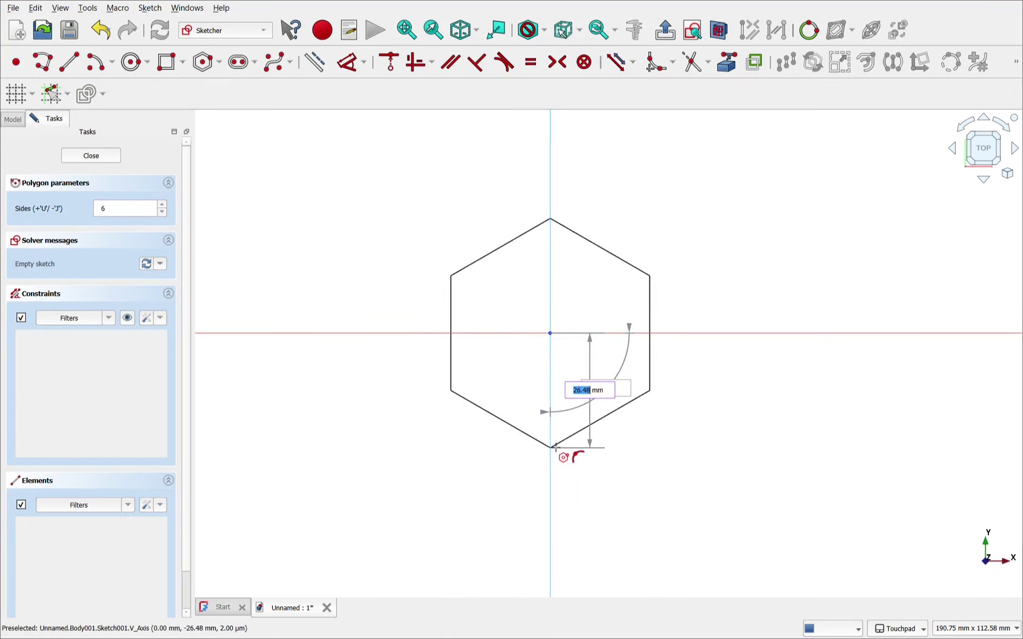
click(553, 446)
right_click(625, 478)
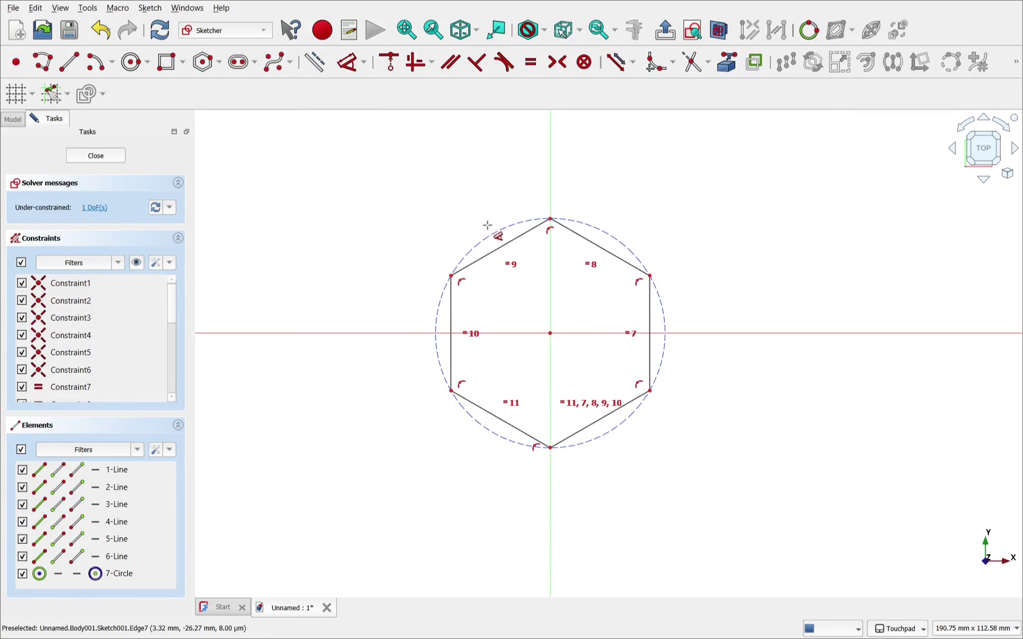
click(496, 235)
double_click(382, 221)
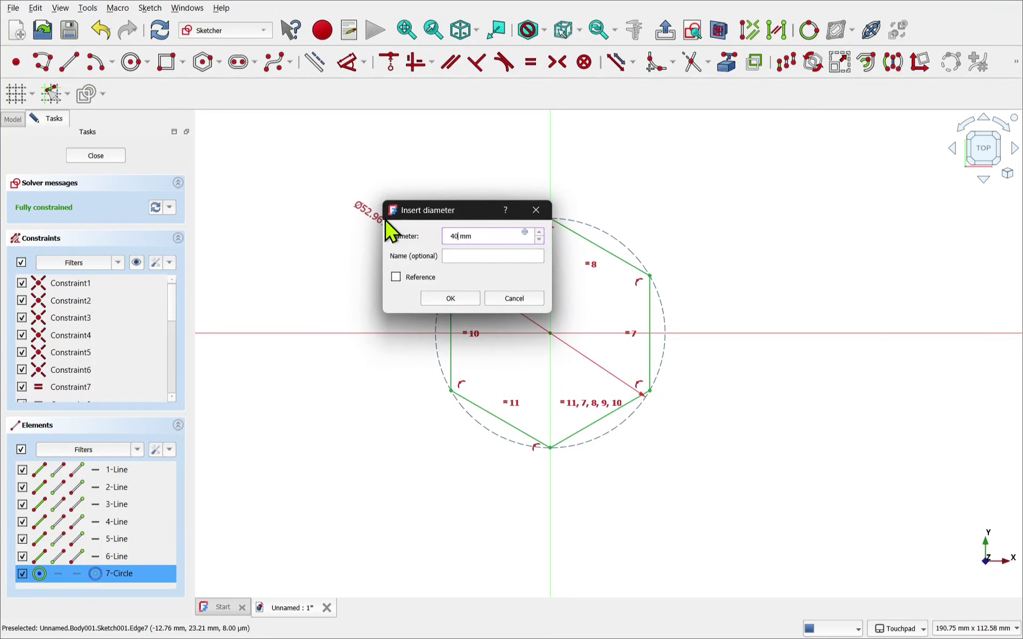
key(Return)
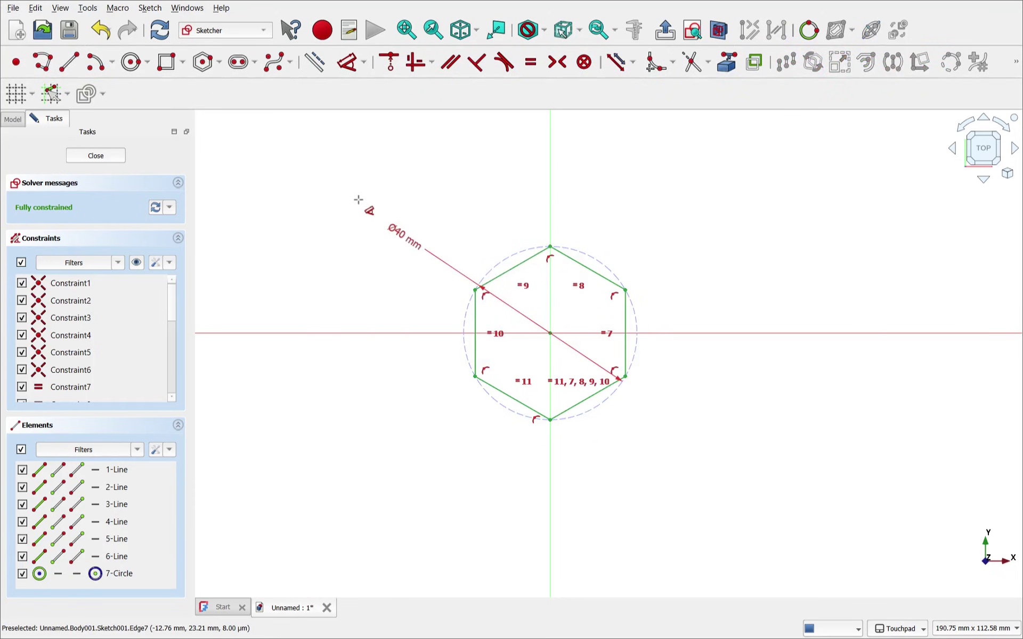
- Pad Sketch001 15 mm into the bolt head and select its top face
click(101, 162)
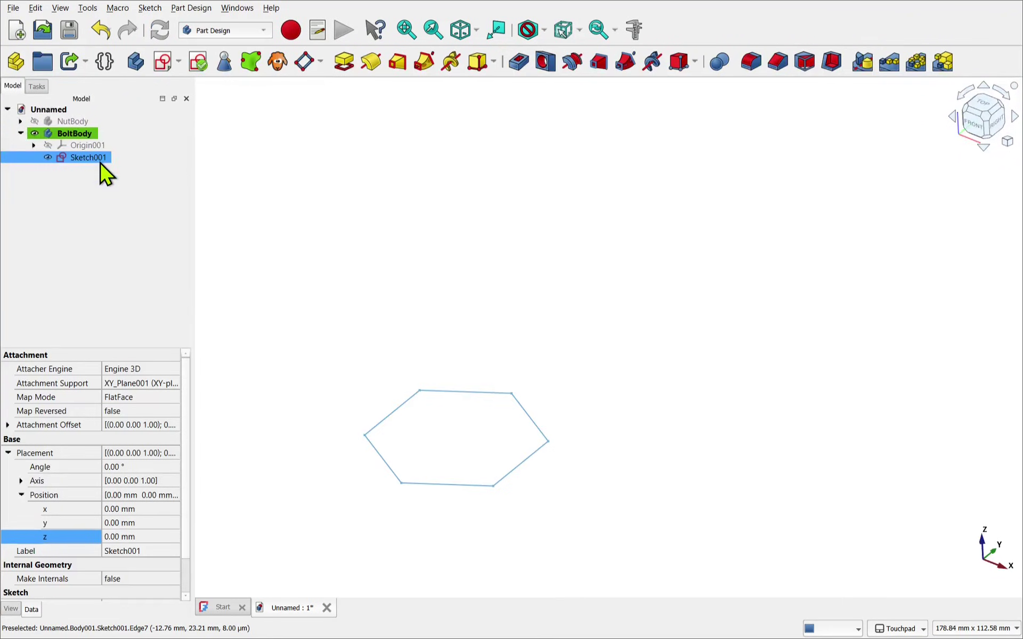
click(344, 62)
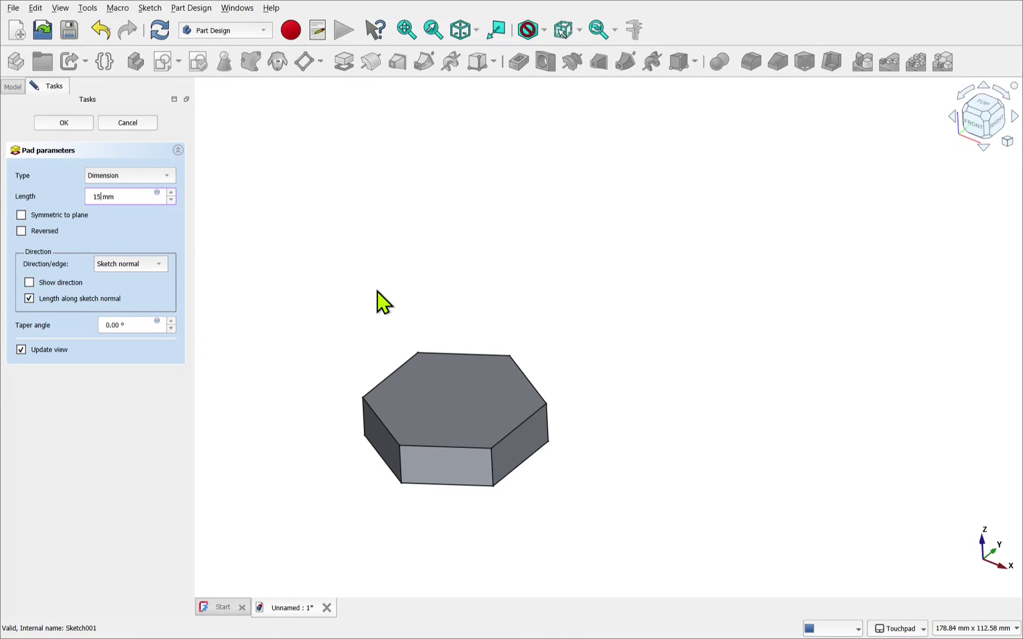
key(Return)
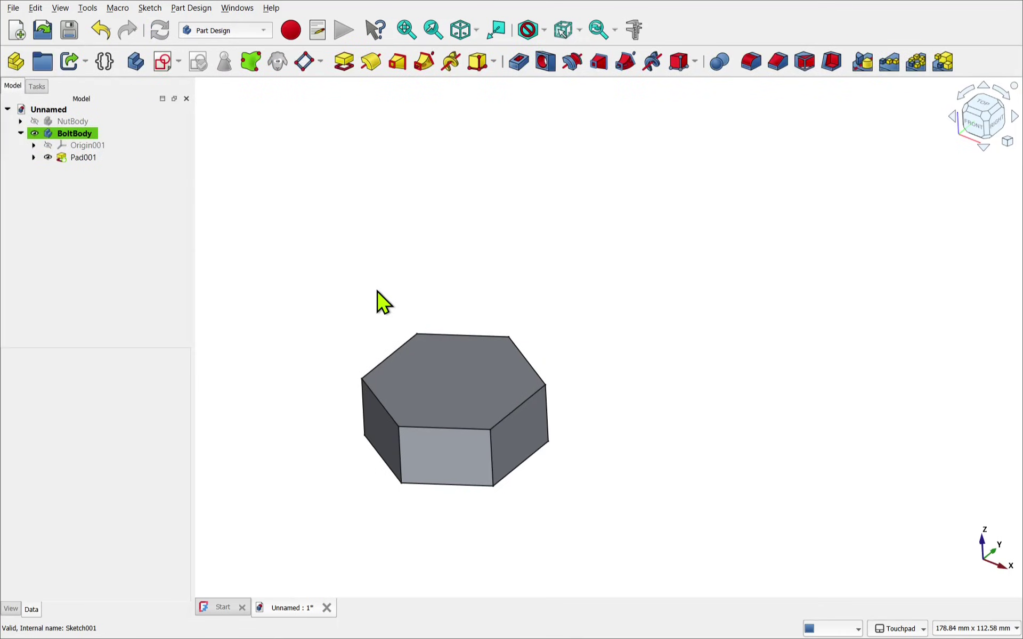
click(459, 392)
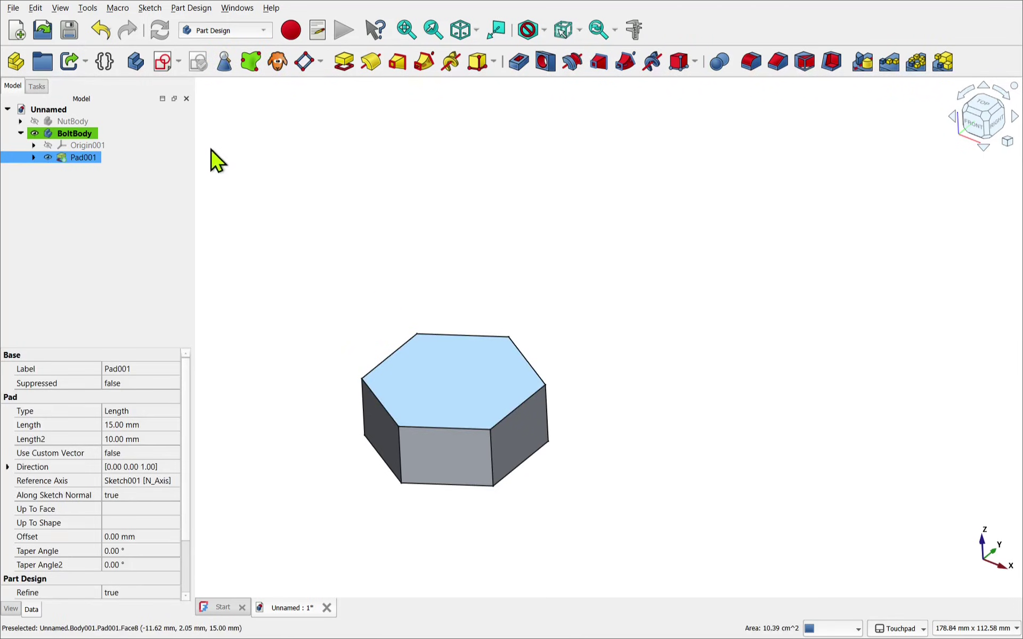
- Sketch a Ø20 mm circle at the origin on the head's top face and close Sketch002
click(162, 68)
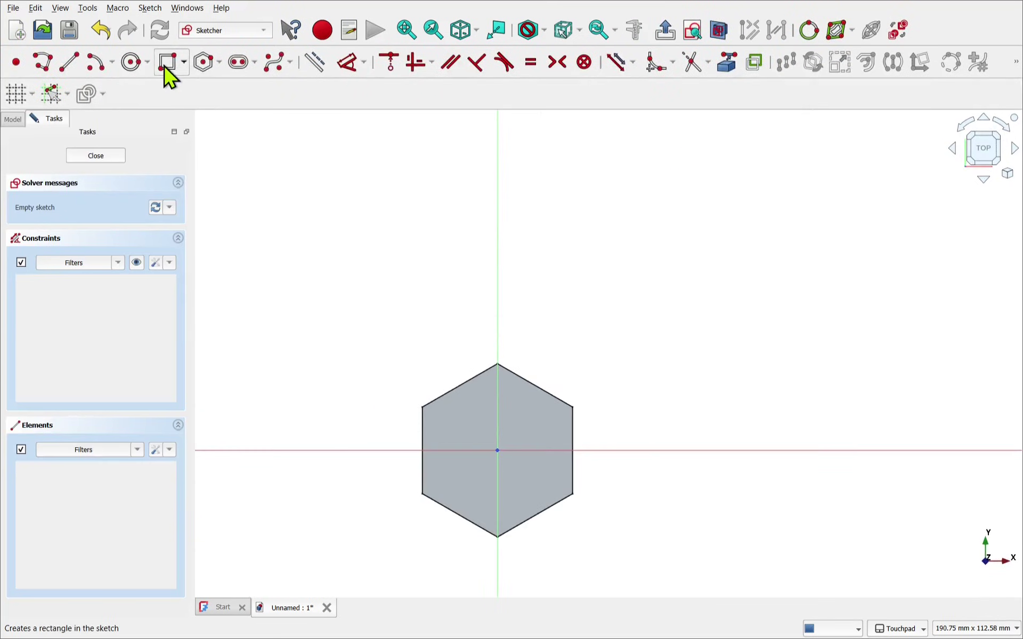
mouse_move(372, 270)
middle_down()
mouse_move(399, 274)
mouse_move(480, 247)
mouse_move(468, 206)
middle_up()
scroll(484, 255, down, 1)
scroll(475, 217, up, 2)
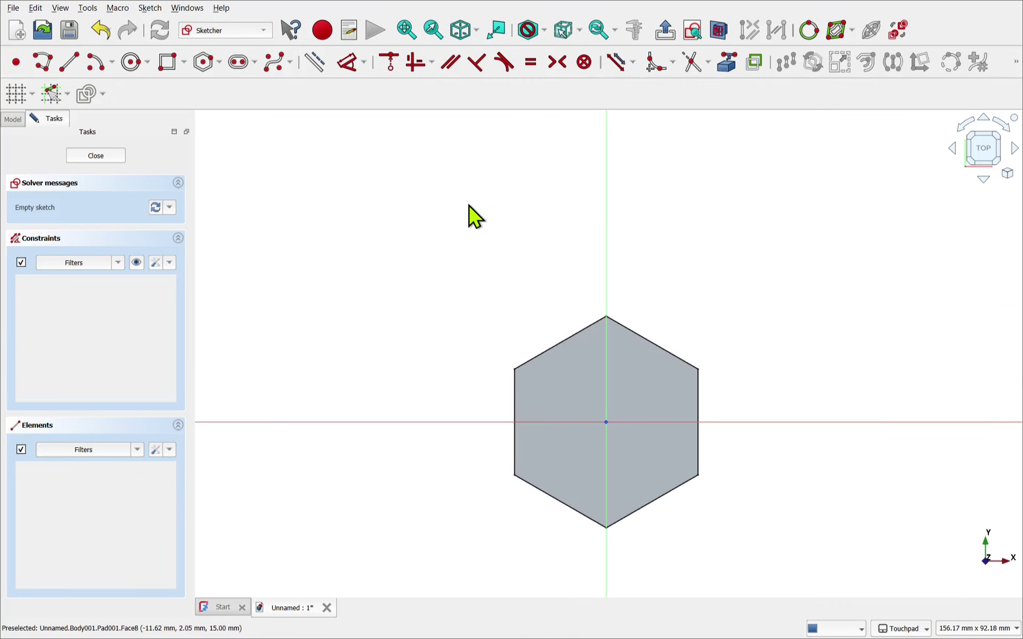
click(131, 62)
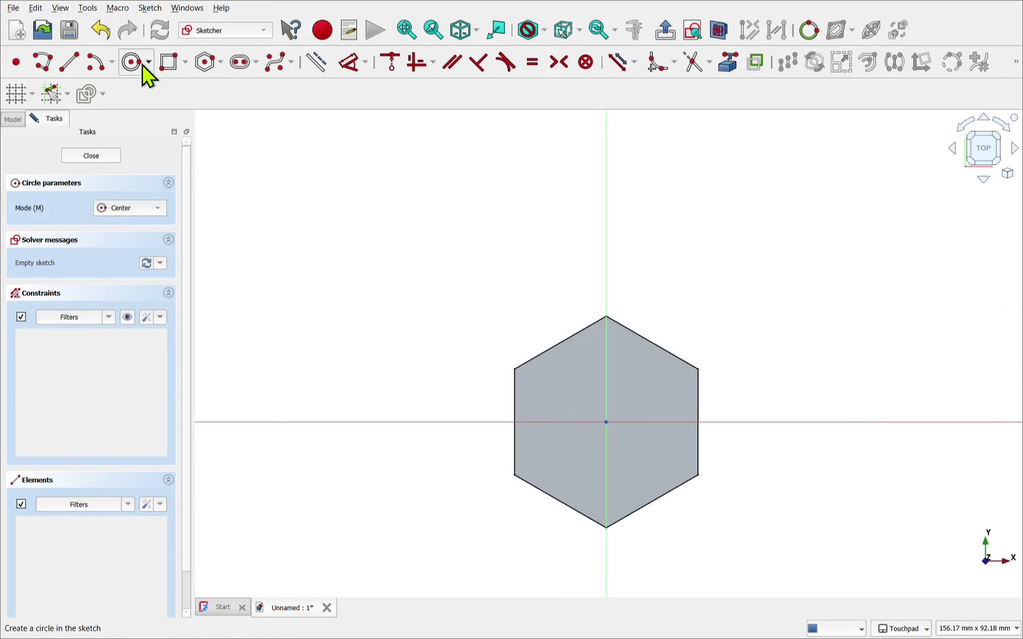
click(607, 423)
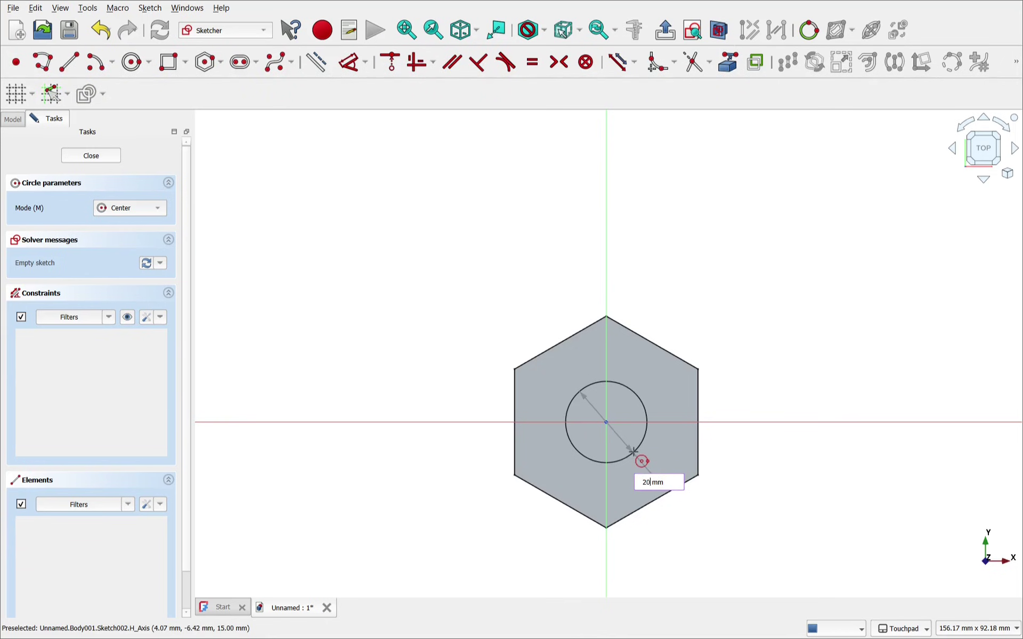
text(20)
key(Return)
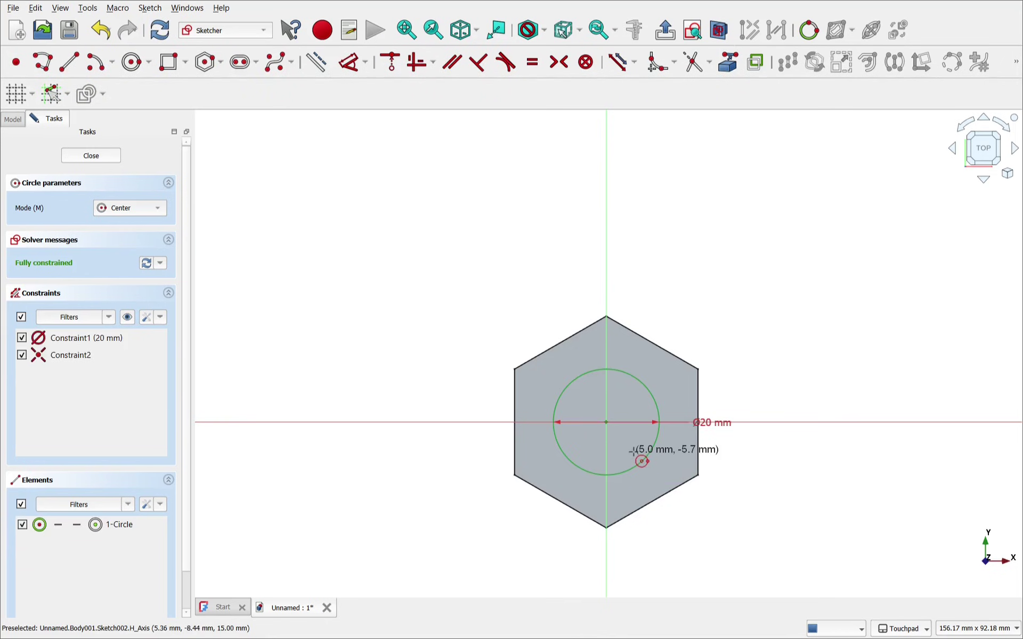
click(91, 156)
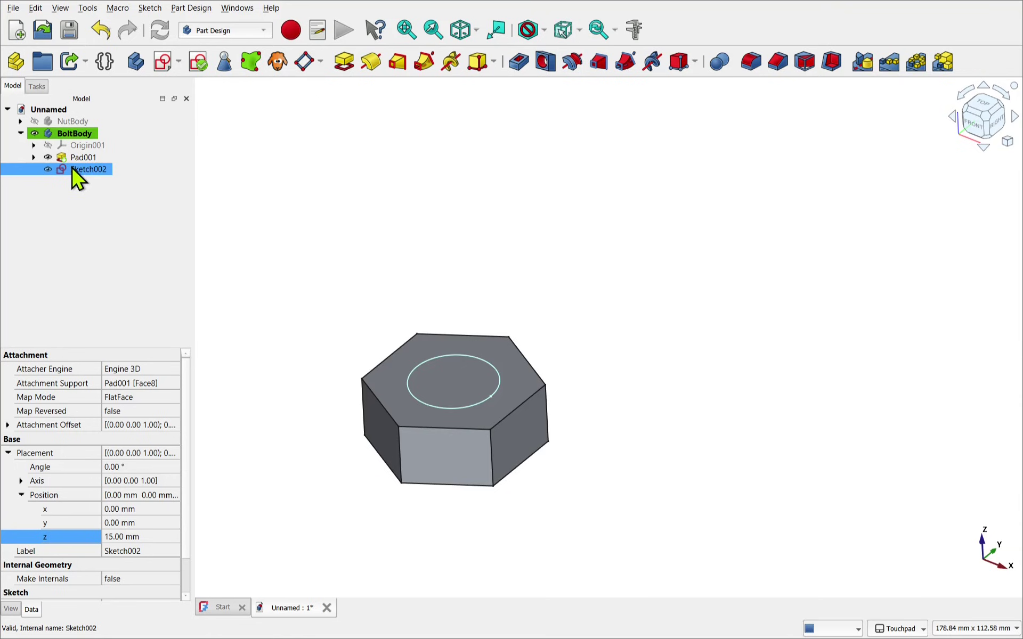
- Pad the Ø20 mm circle 50 mm up from the head into the bolt shaft
click(345, 65)
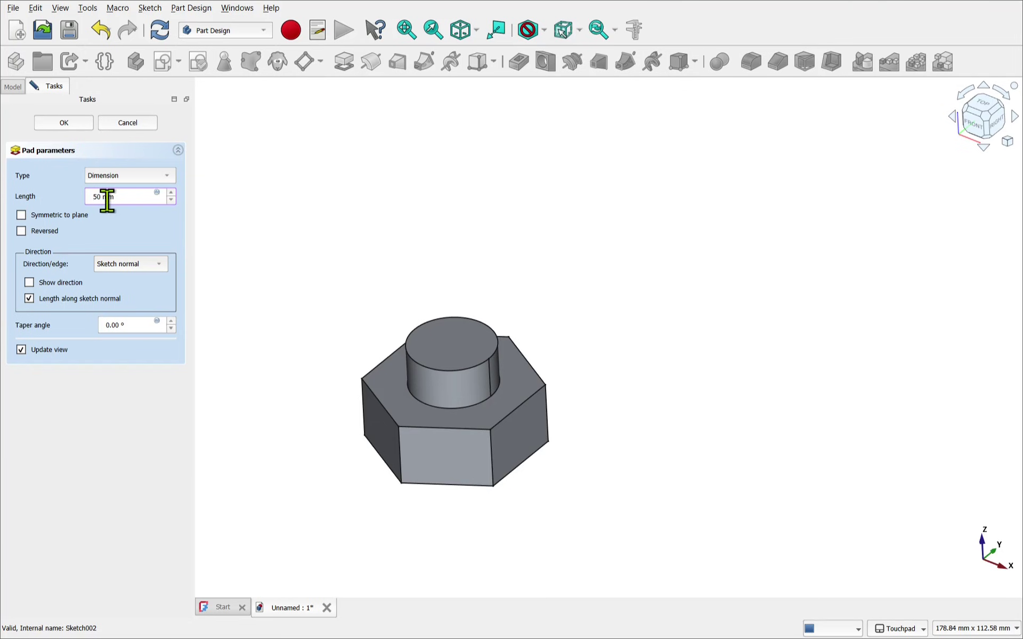
text(50)
key(Return)
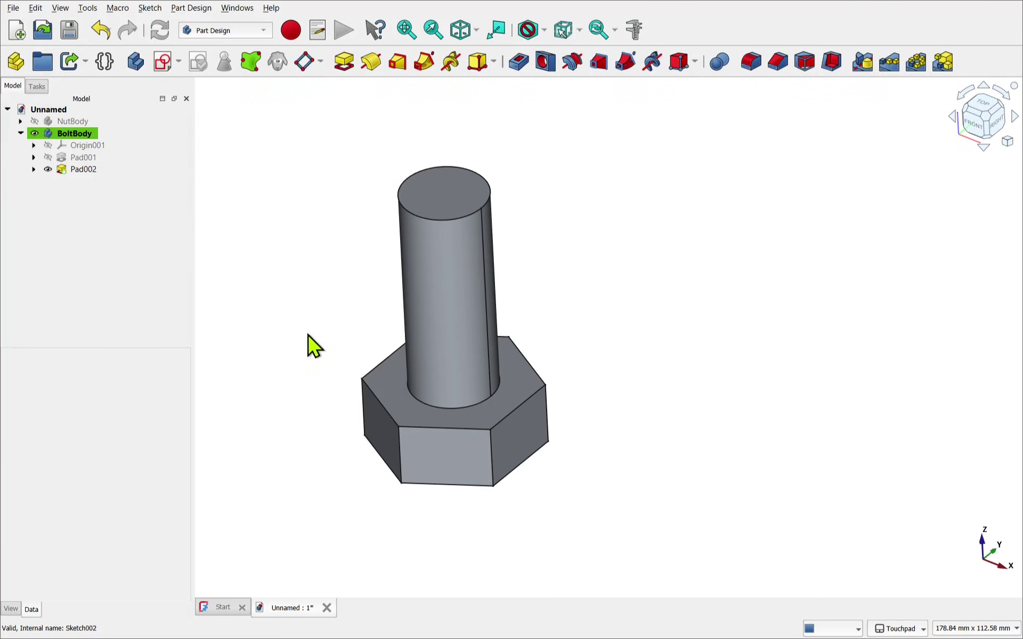
middle_drag(308, 345, 432, 354)
- Show NutBody, hide BoltBody, and clear the selection
click(70, 121)
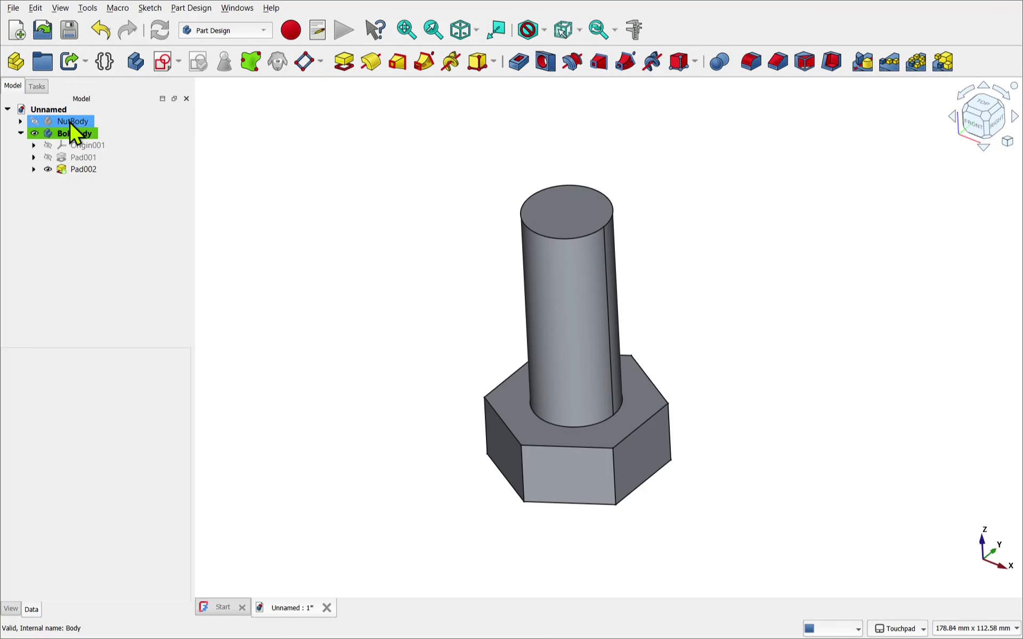
key(space)
click(72, 133)
key(space)
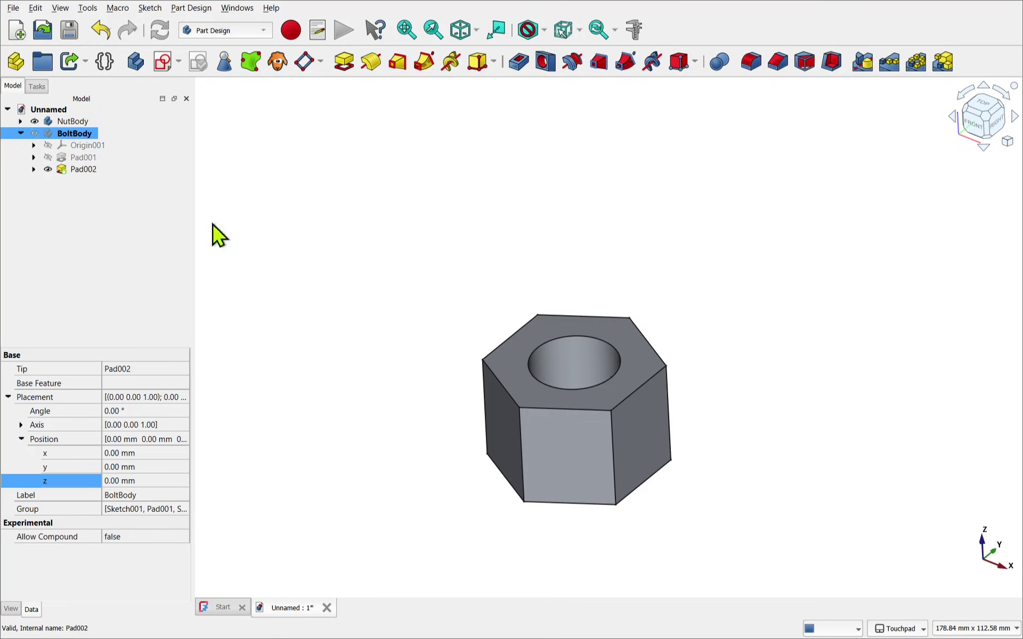
click(327, 250)
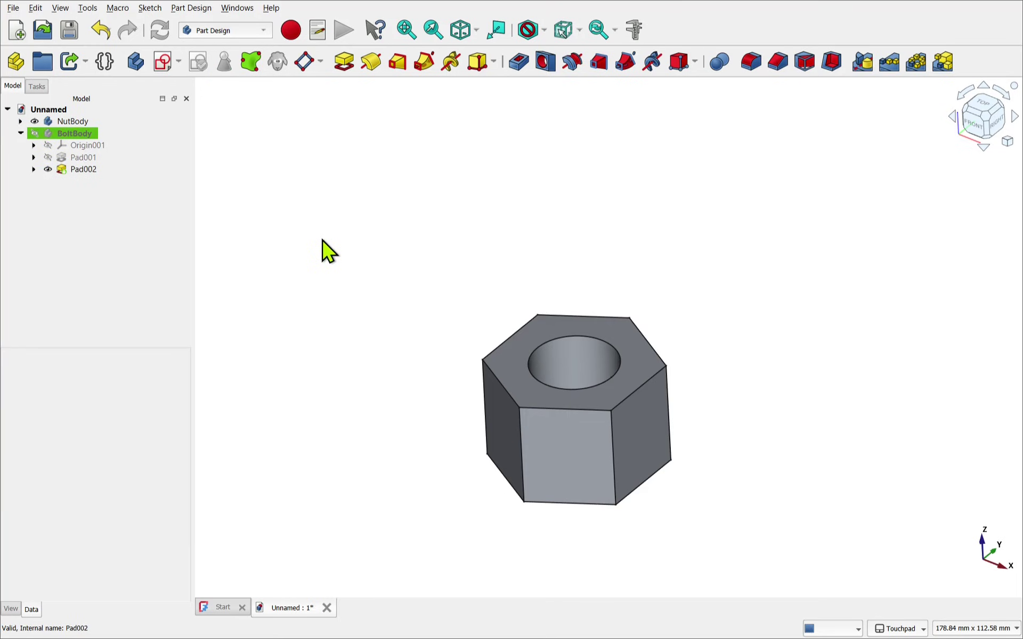
- Create a third body and attach a new sketch to its XZ-plane002
click(136, 63)
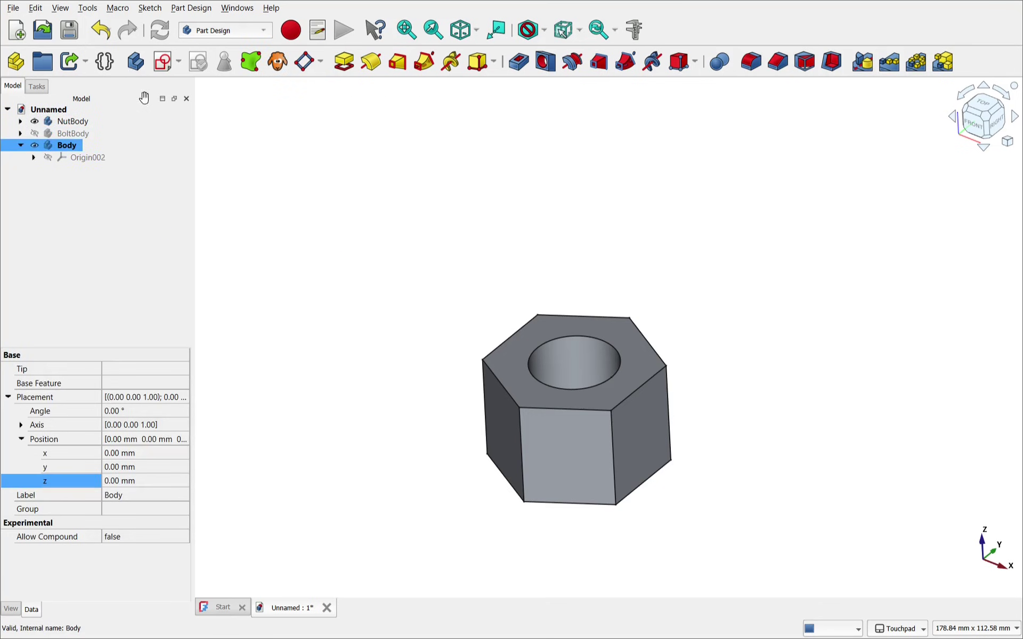
click(162, 62)
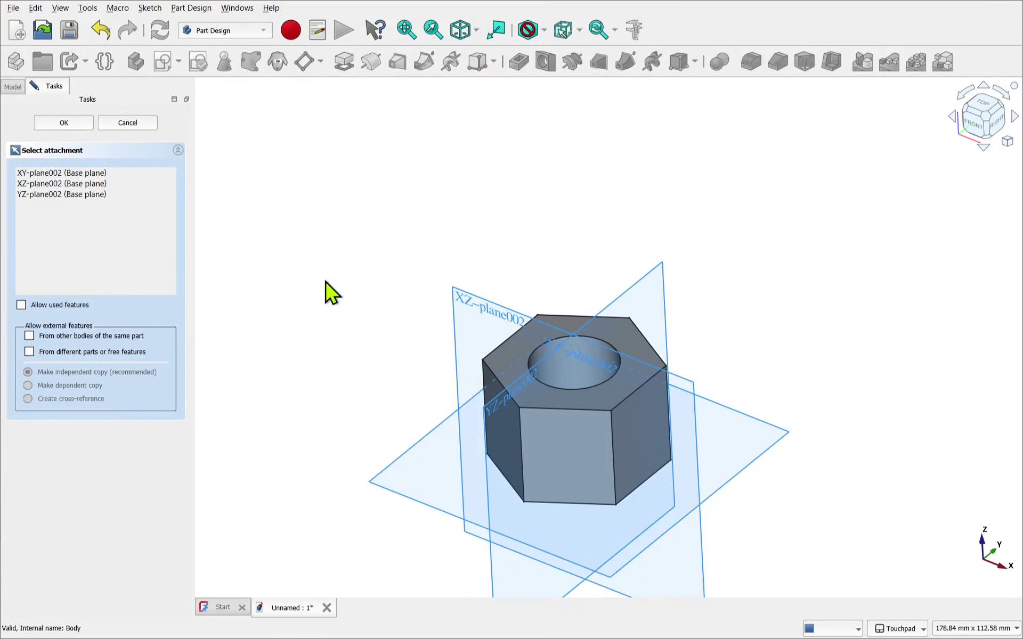
scroll(396, 308, down, 2)
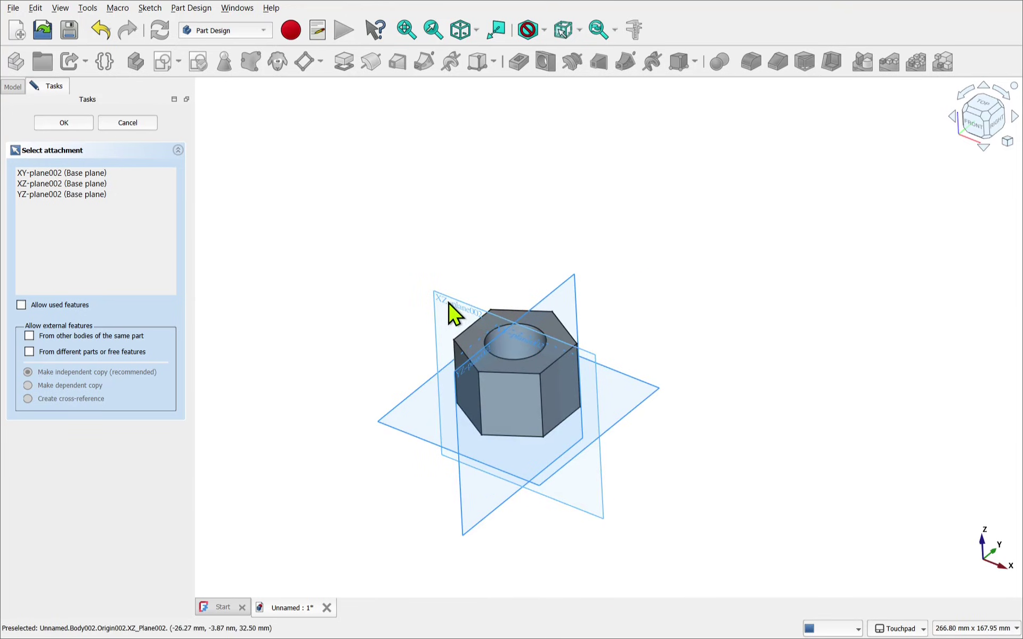
click(84, 184)
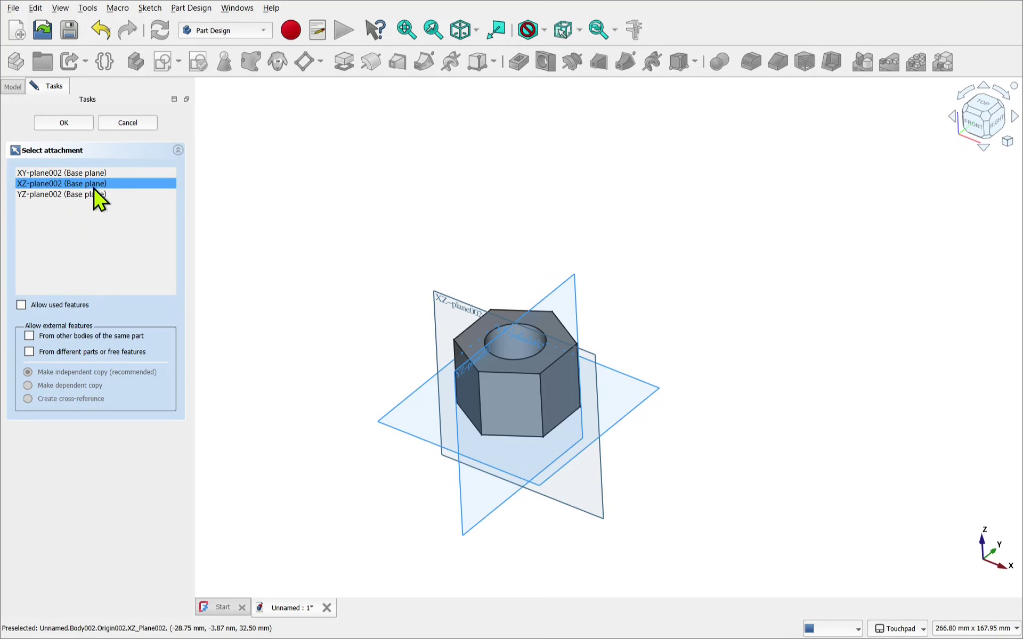
click(65, 124)
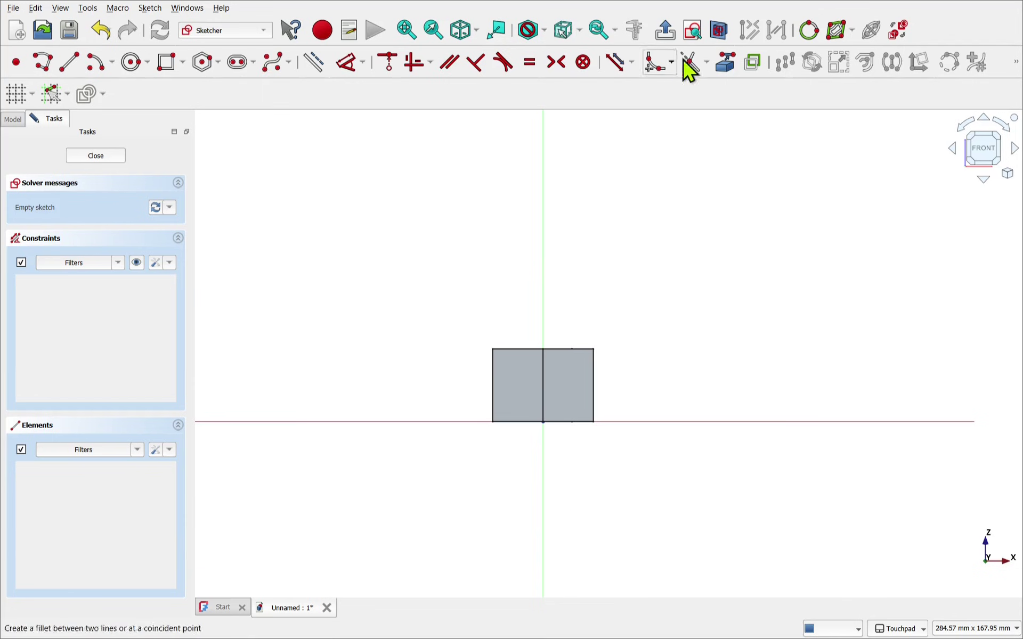
- Remove the nut's section cut and hide NutBody to clear the sketch view
click(720, 33)
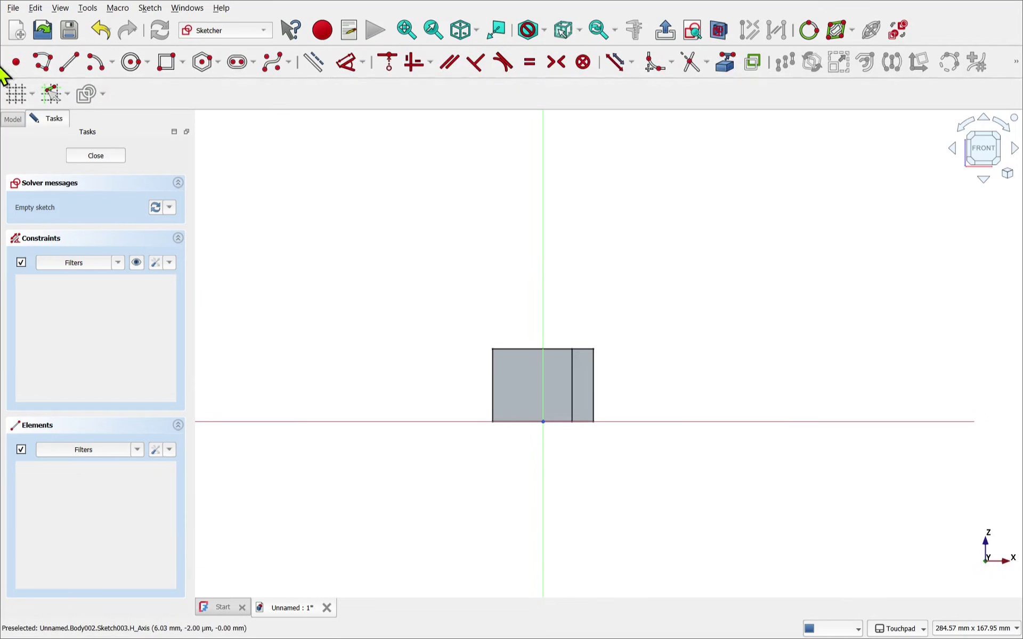
click(12, 118)
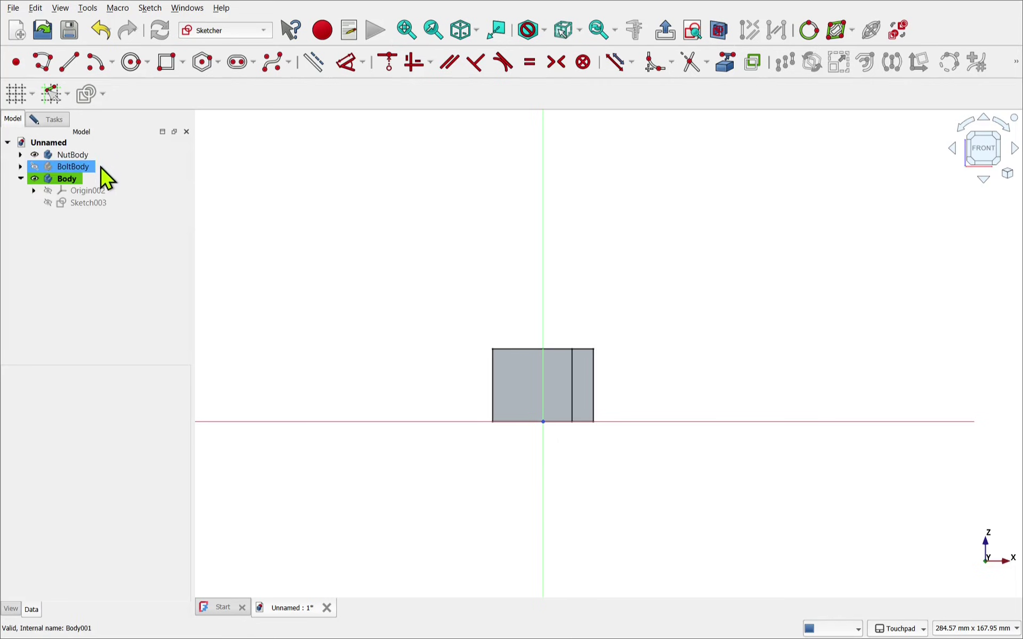
click(78, 155)
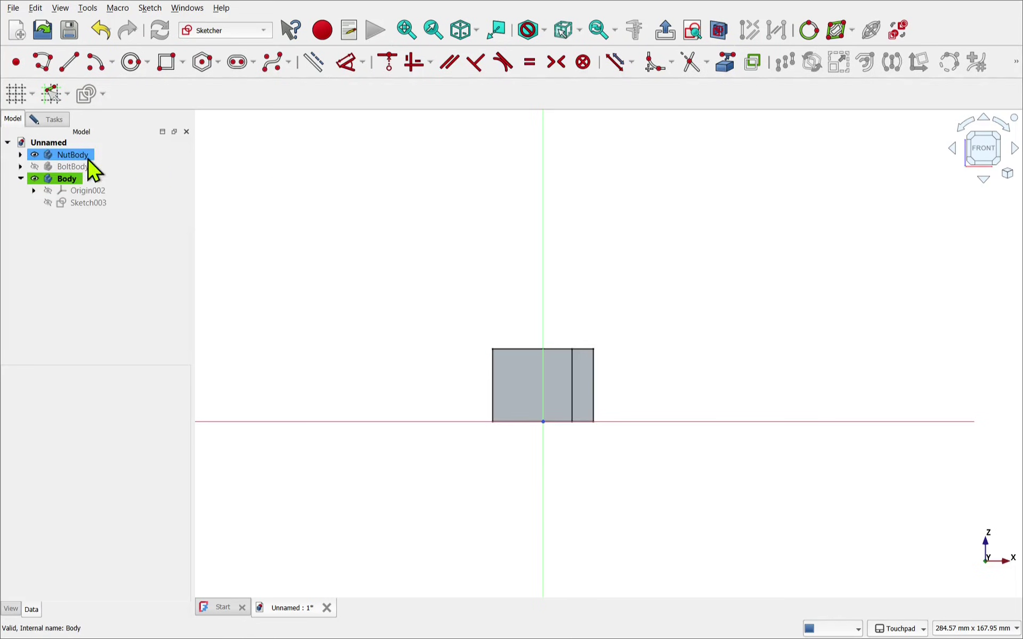
click(87, 156)
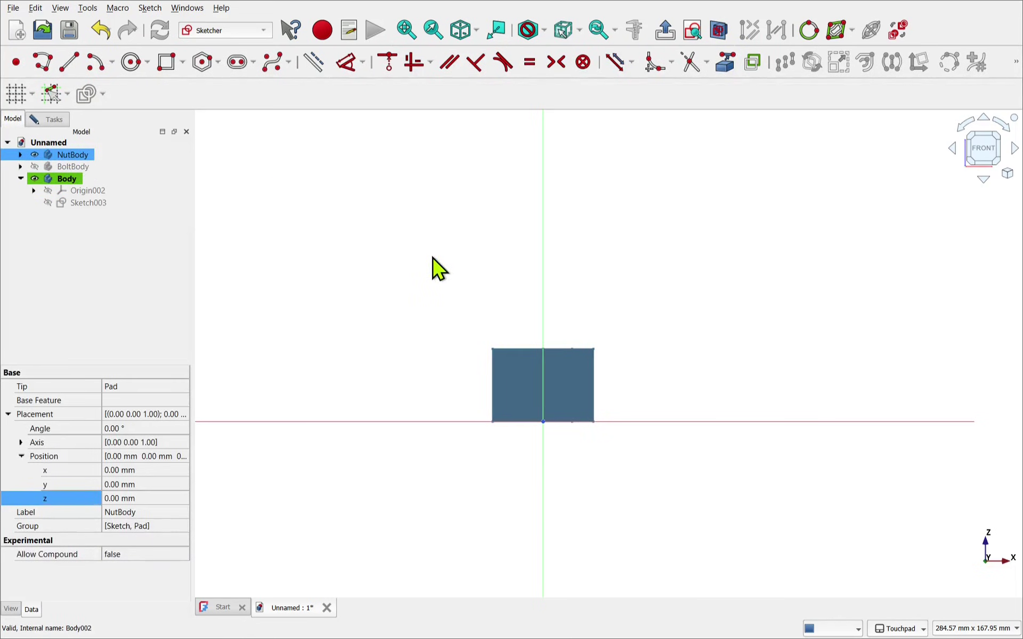
key(space)
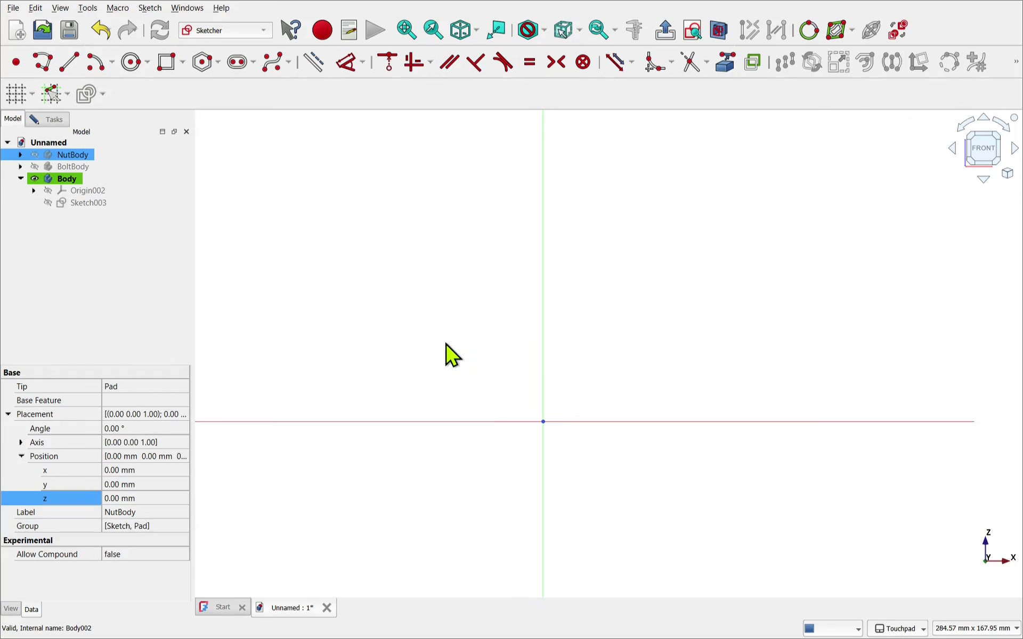
middle_drag(420, 363, 442, 276)
- Draw a vertical line on the V axis from above the origin to well below it
click(68, 61)
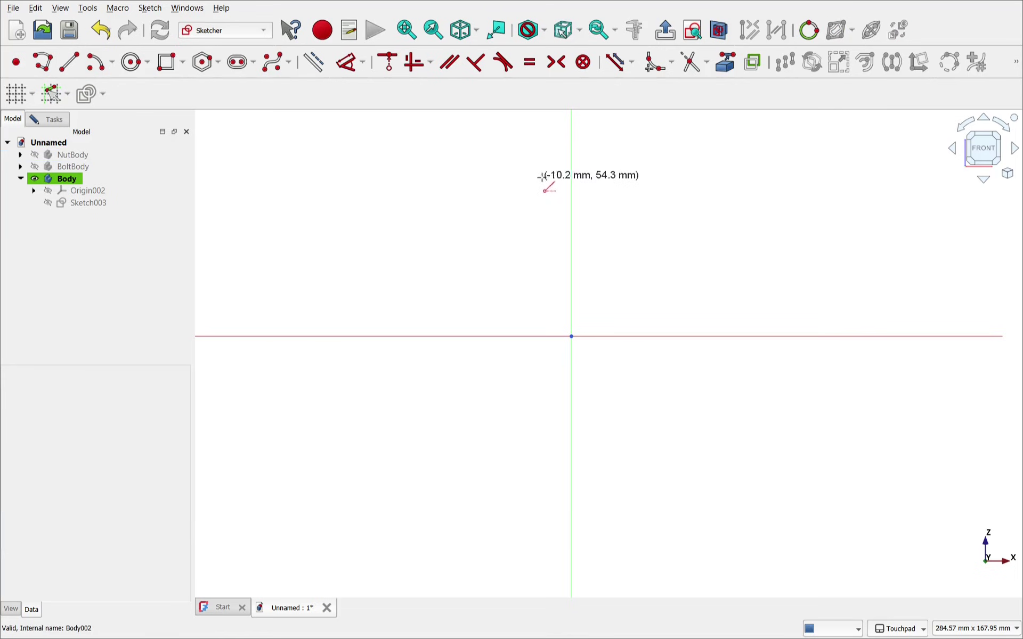
click(570, 173)
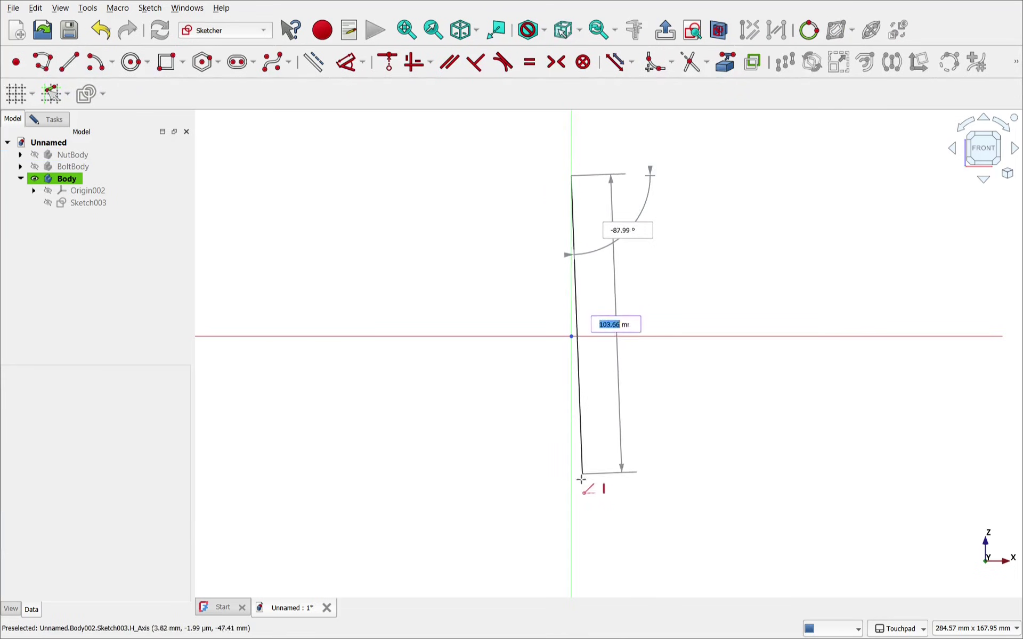
click(573, 493)
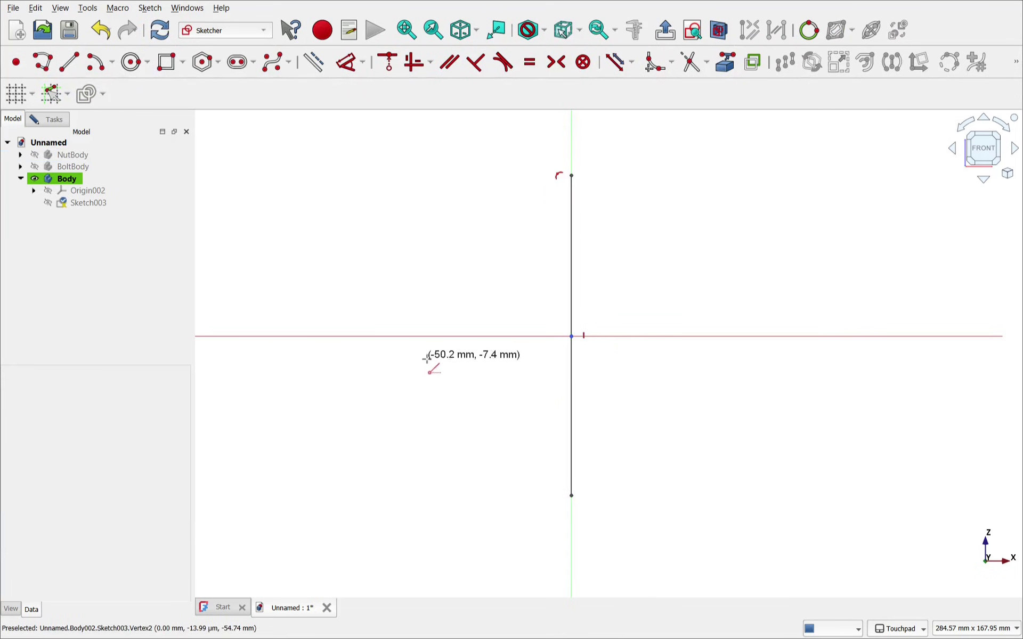
right_click(440, 369)
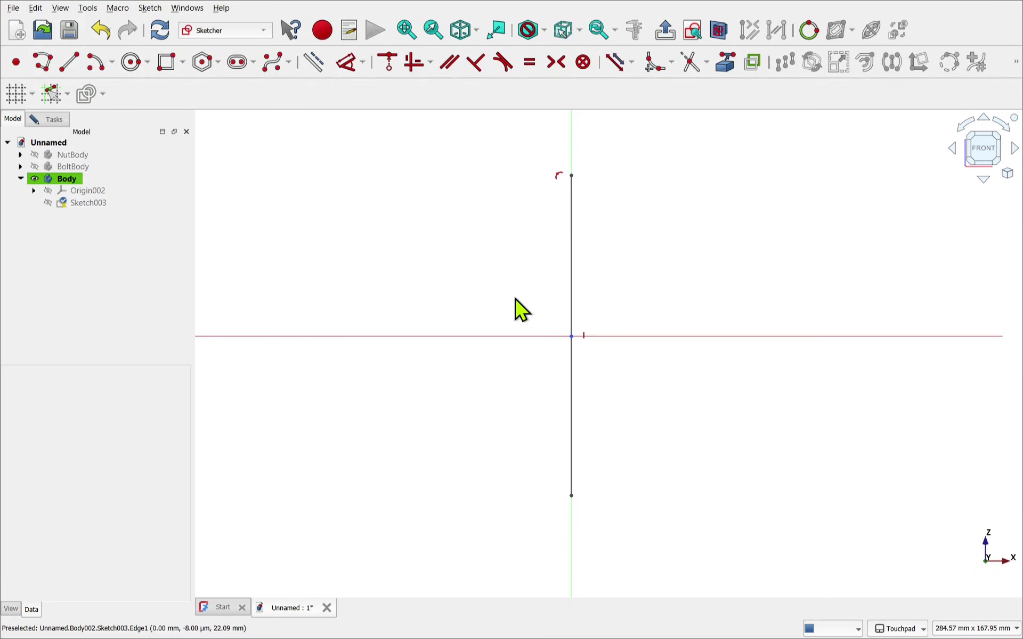
- Close Sketch003 and rename its containing Body to Helper
click(52, 121)
click(96, 156)
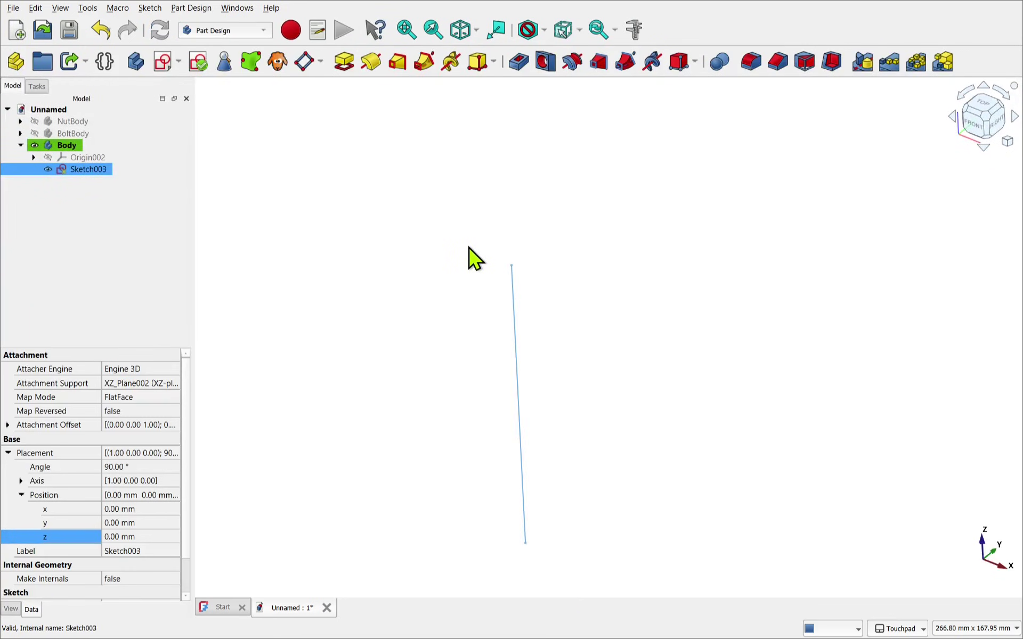
click(73, 152)
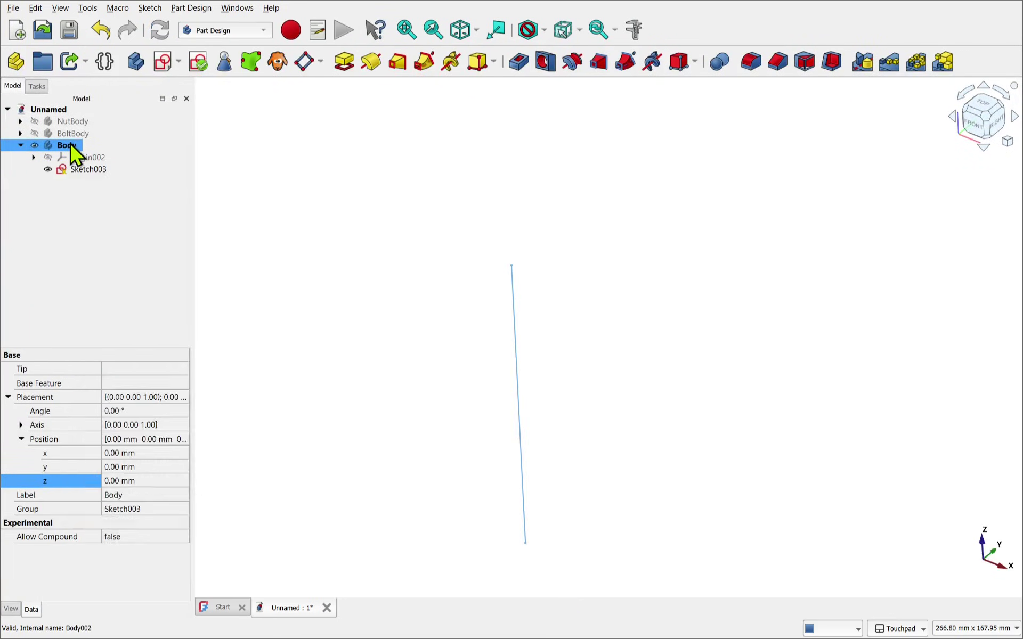
right_click(71, 148)
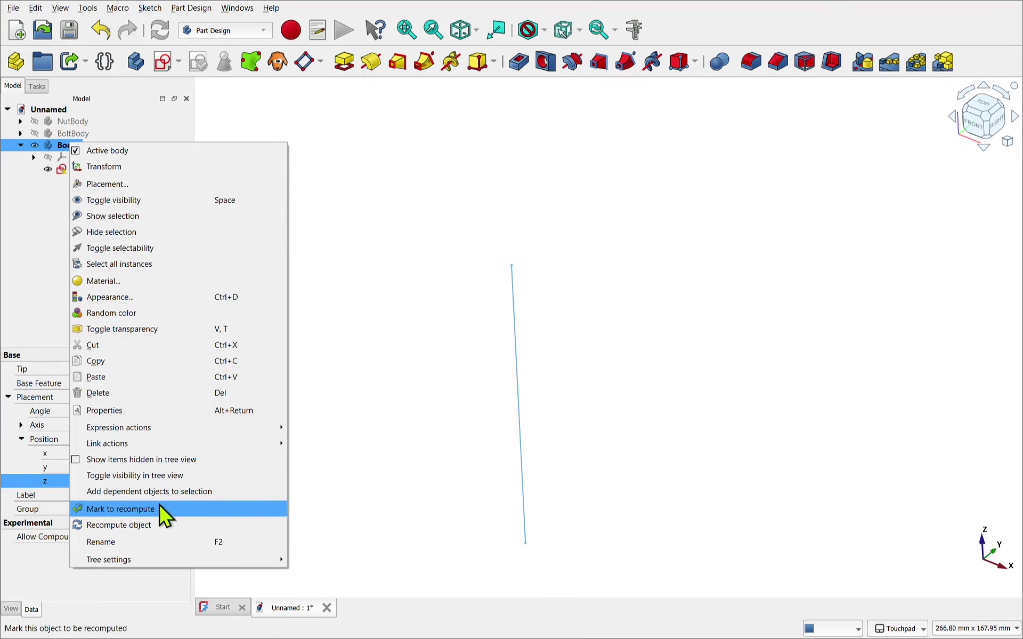
click(165, 541)
text(Helper)
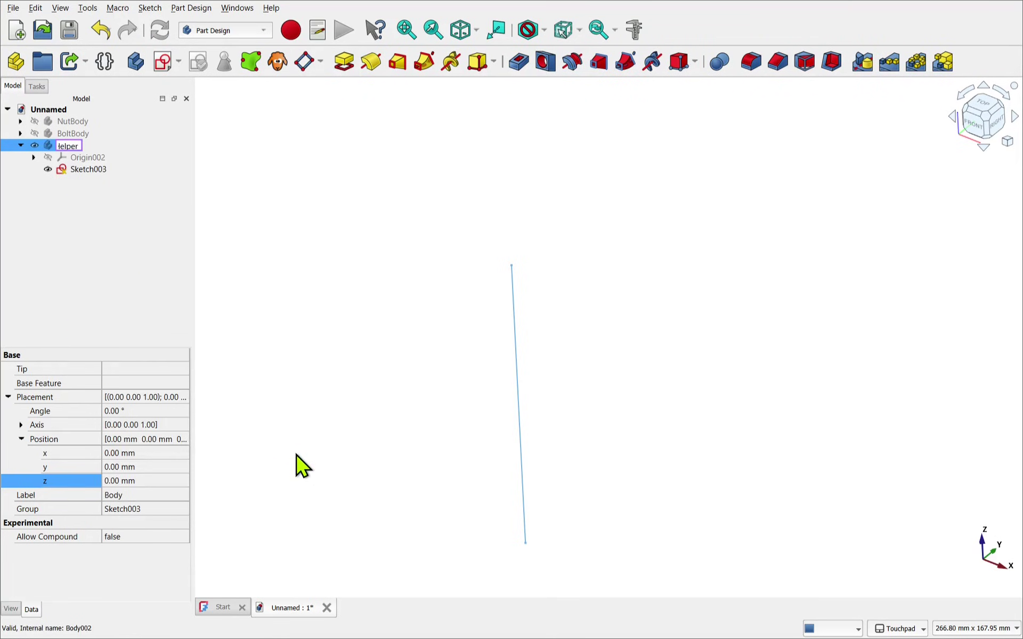
key(Return)
- Save the document as ScrewJoint and hide the Helper body
click(12, 8)
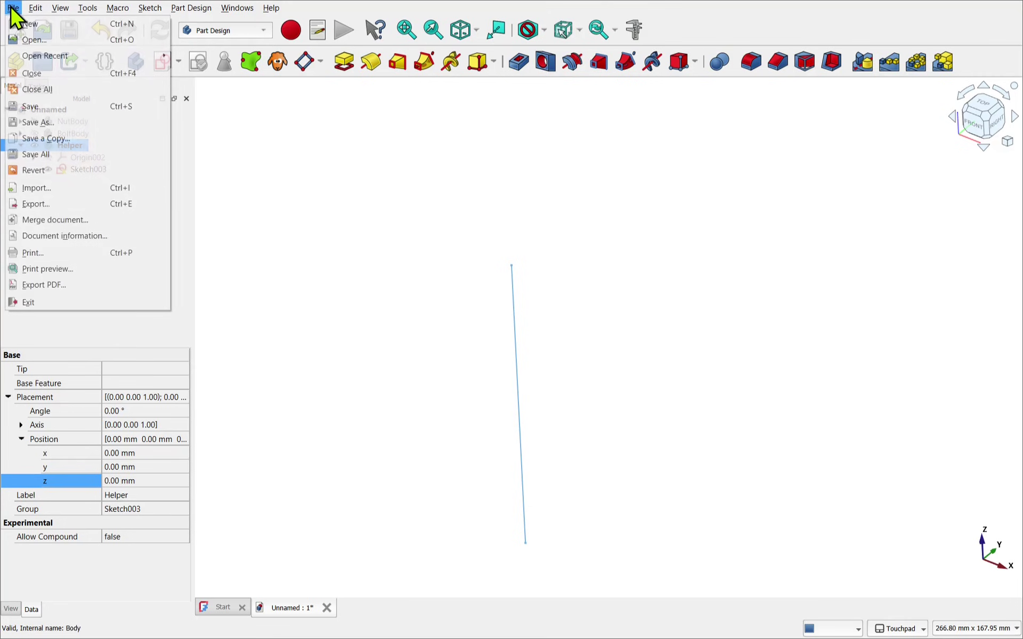
click(37, 122)
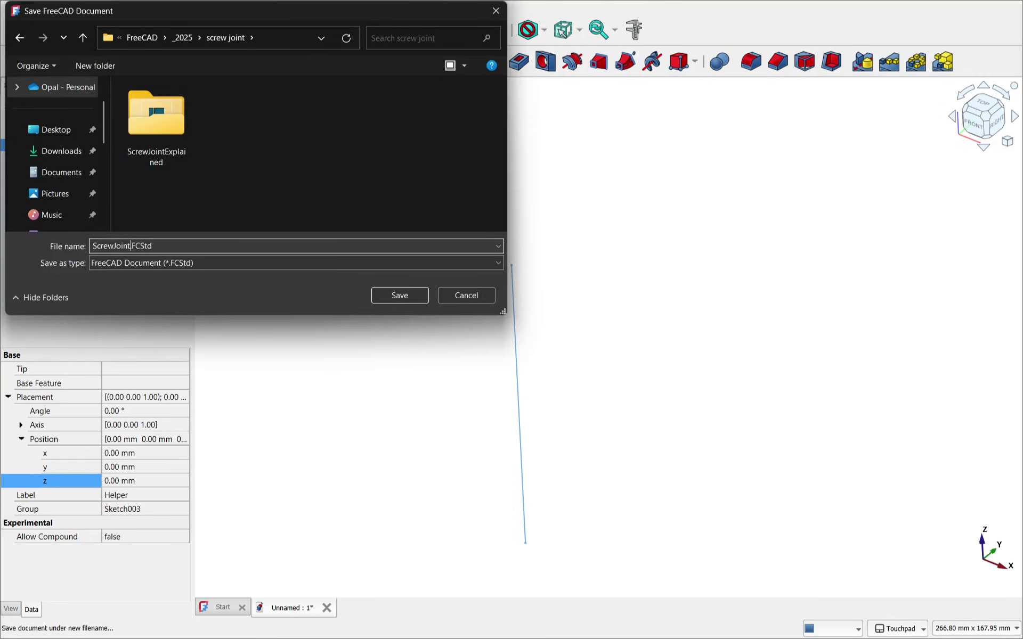
text(ScrewJoint)
key(Return)
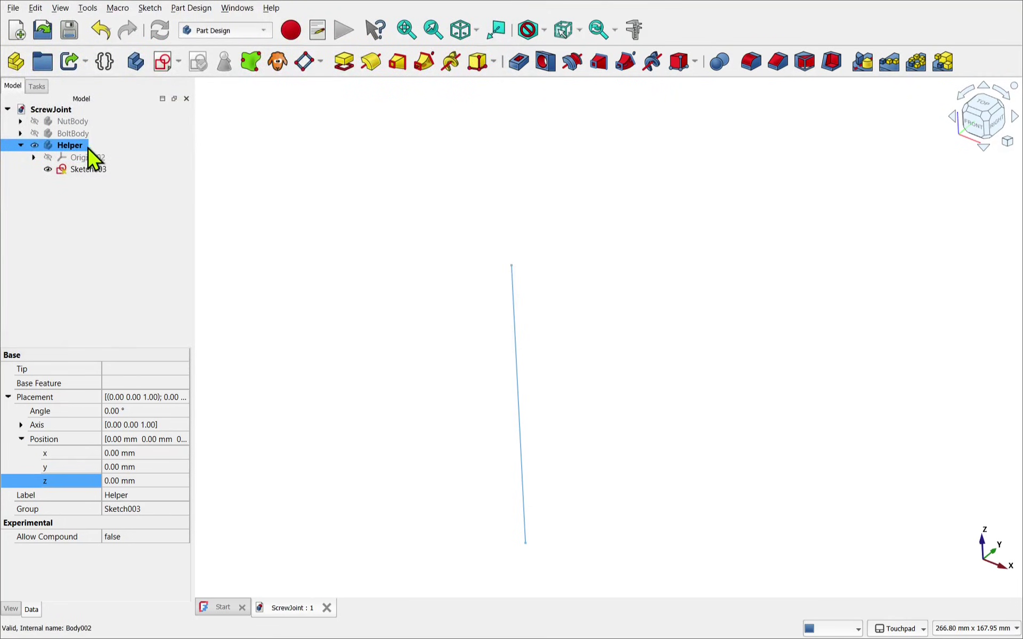
key(space)
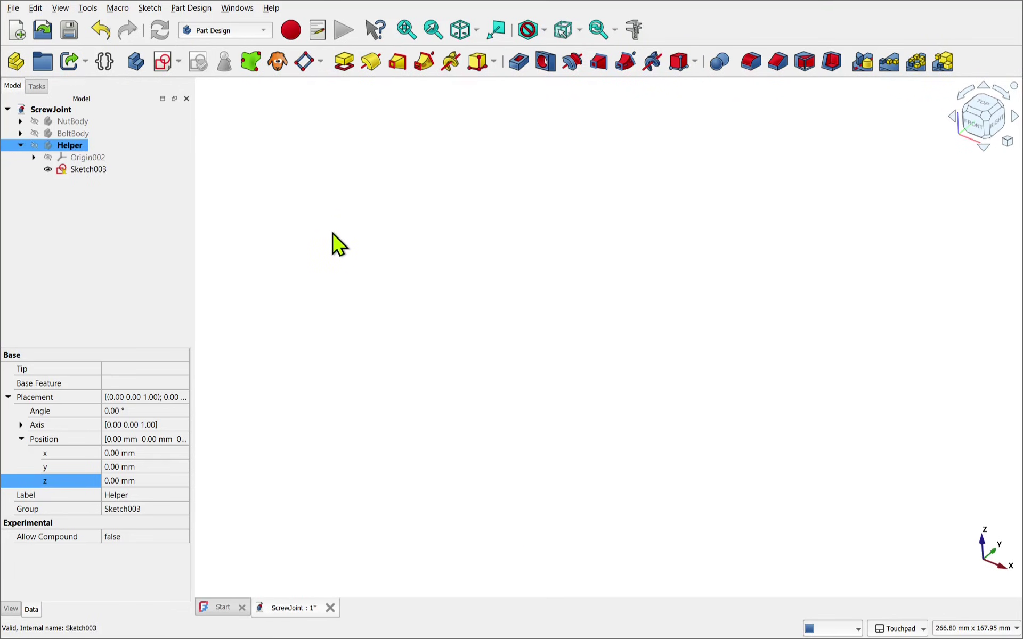
- Switch to the Assembly workbench and create a new empty assembly
click(242, 31)
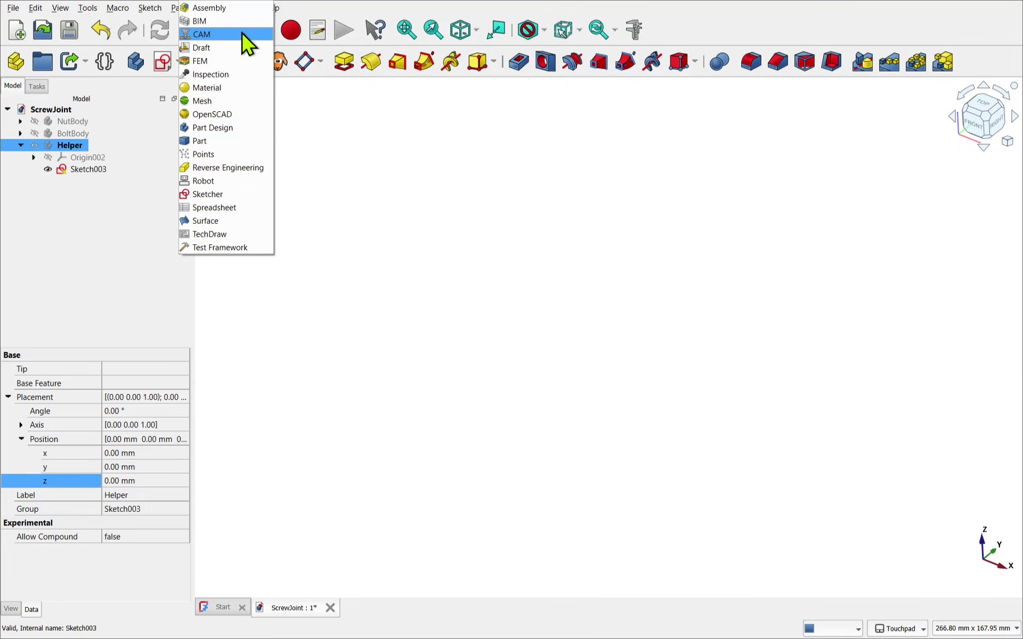
click(224, 8)
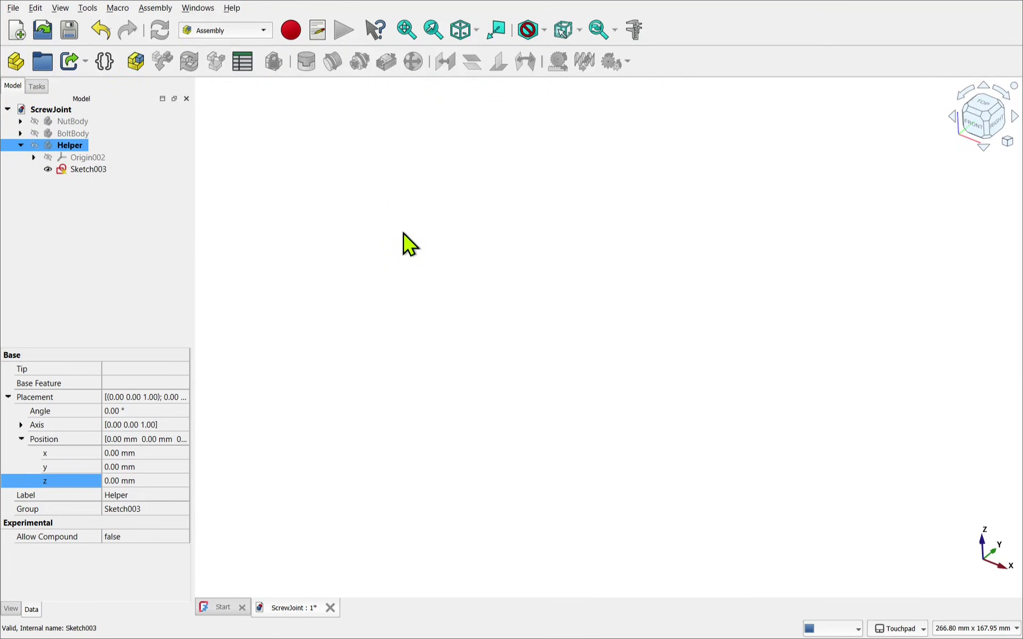
click(307, 258)
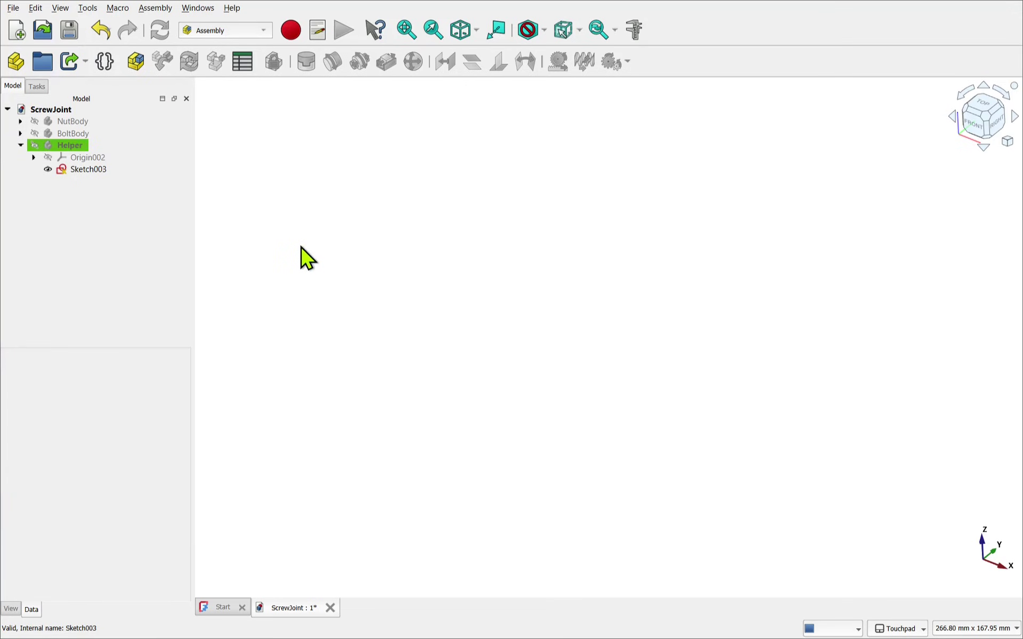
click(136, 67)
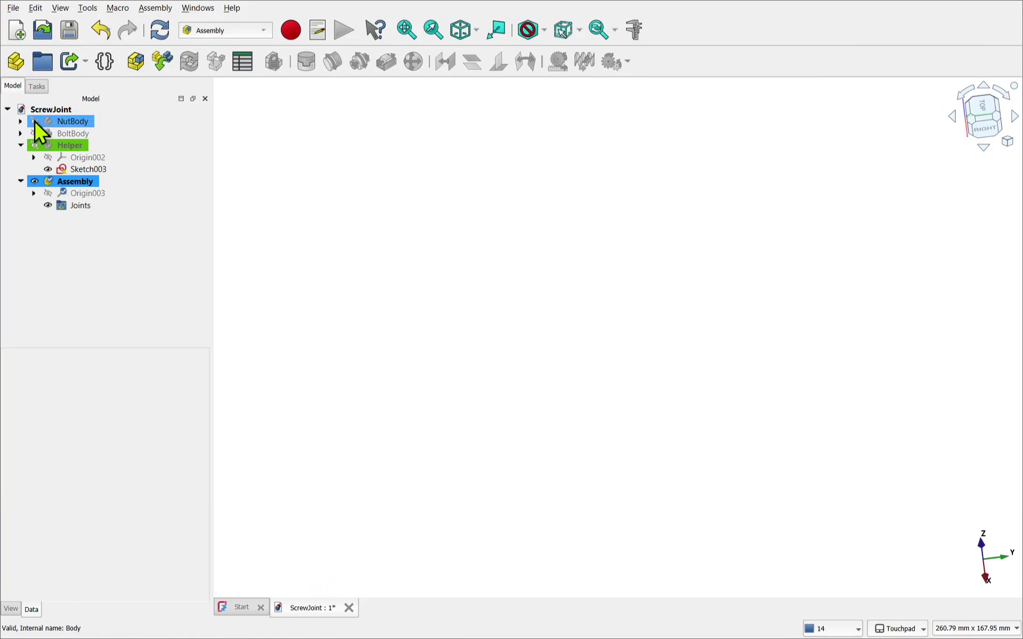
click(20, 145)
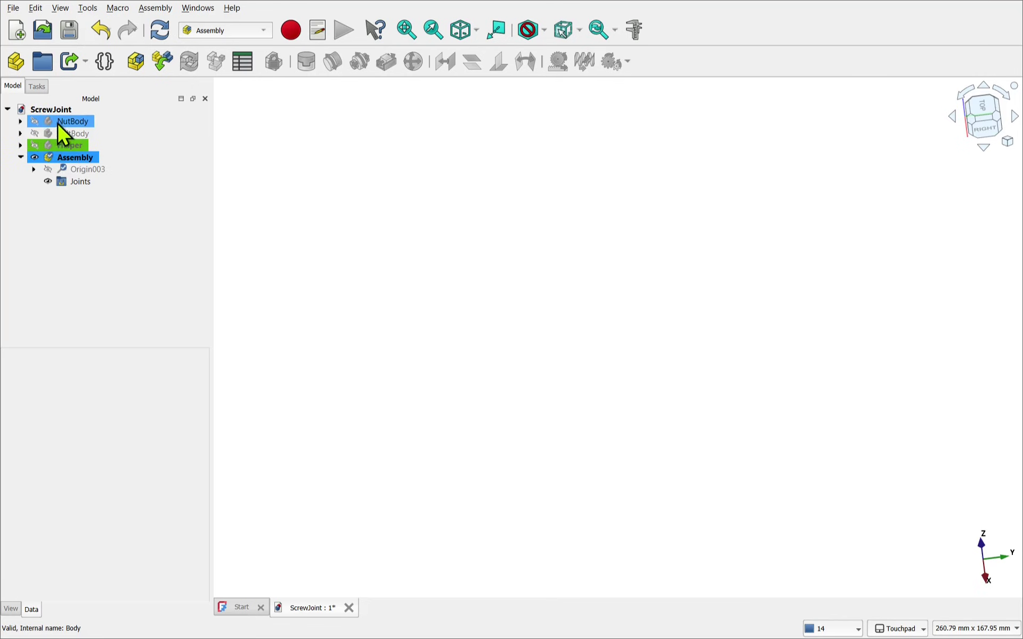
- Insert NutBody into the assembly without grounding it and rotate it 90 degrees
click(162, 75)
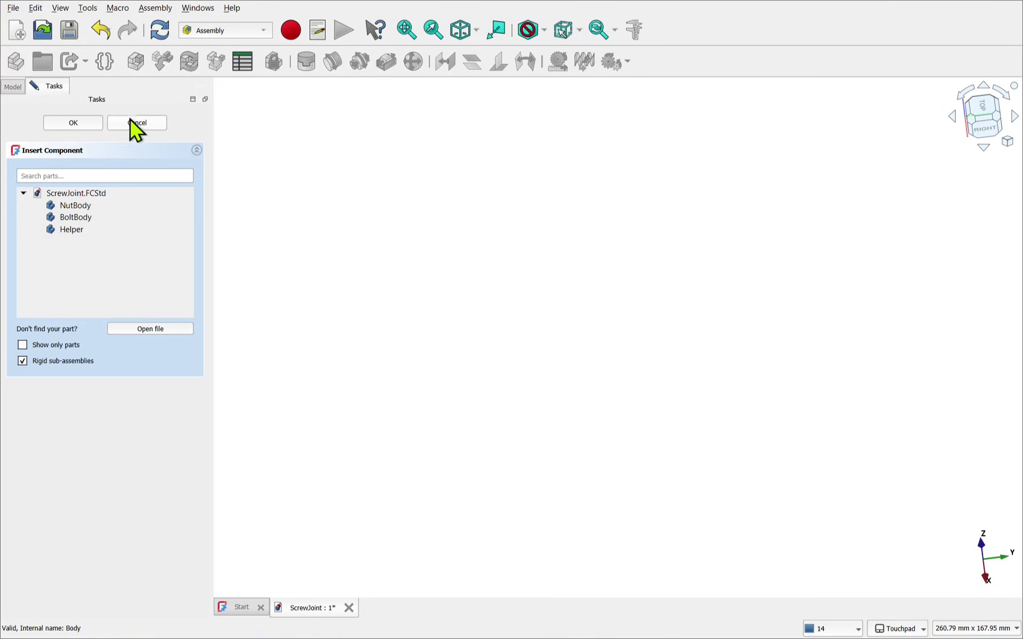
click(113, 220)
click(101, 238)
click(101, 233)
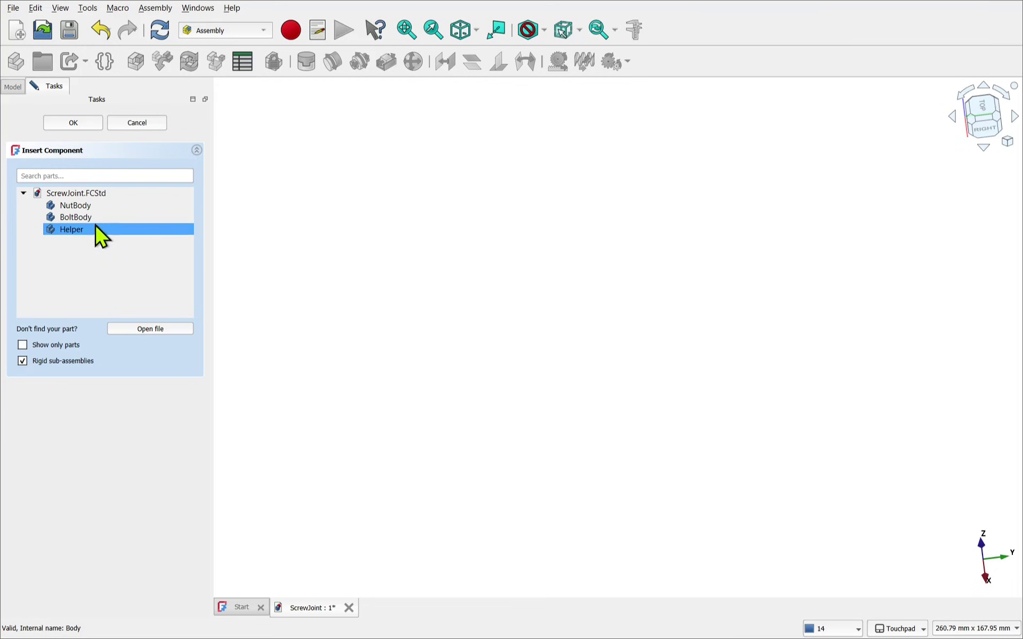
click(85, 207)
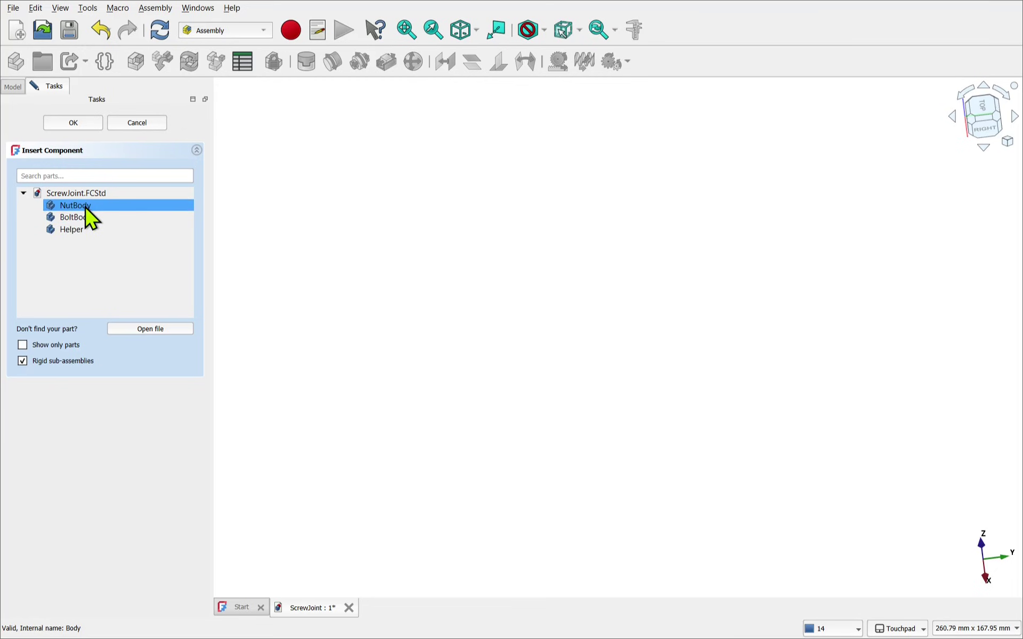
click(86, 207)
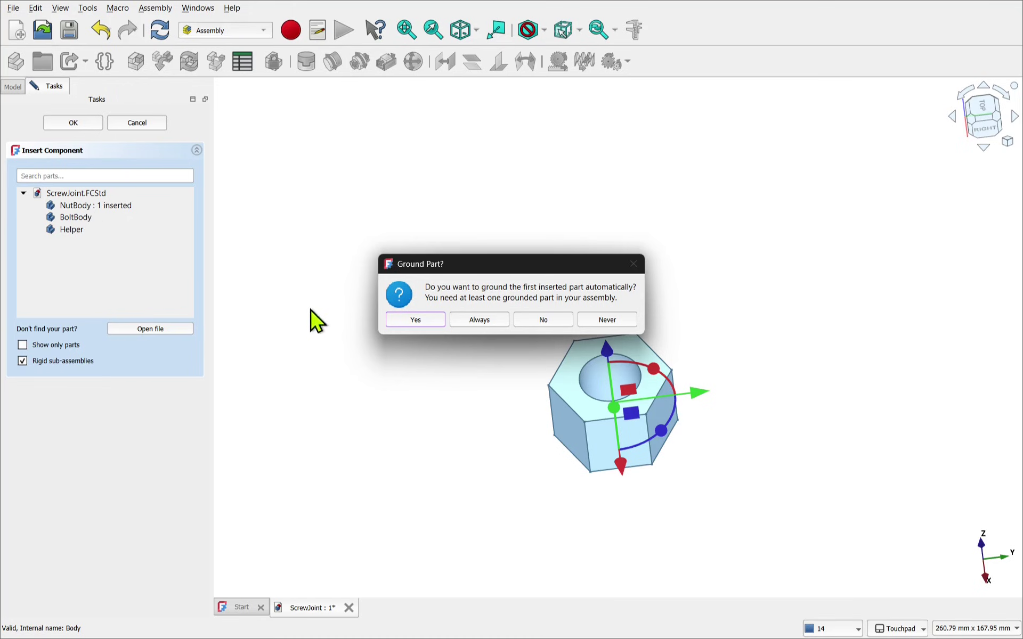
click(543, 320)
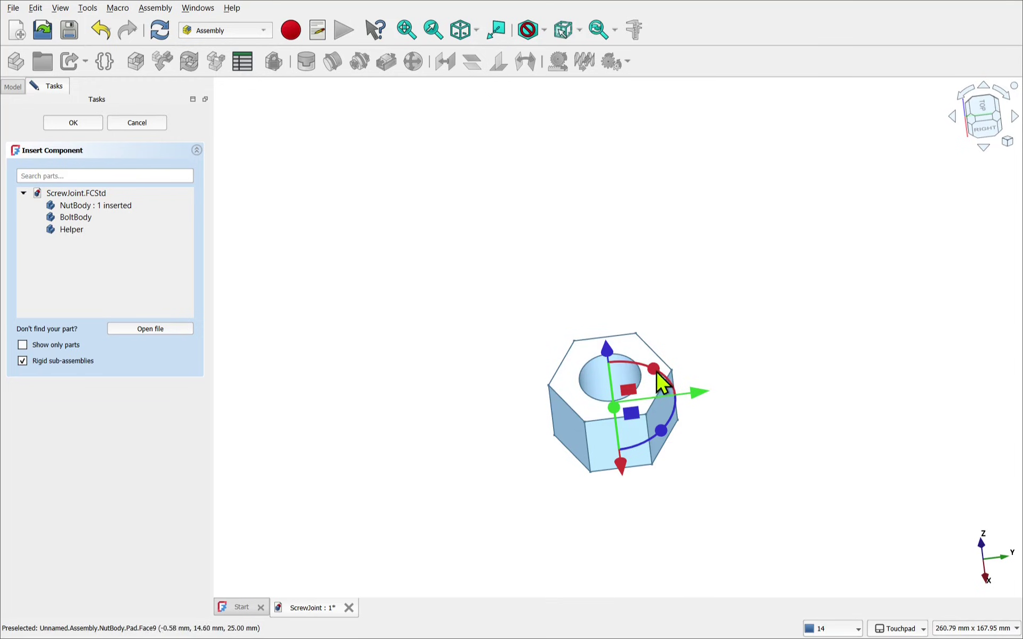
drag(654, 371, 574, 374)
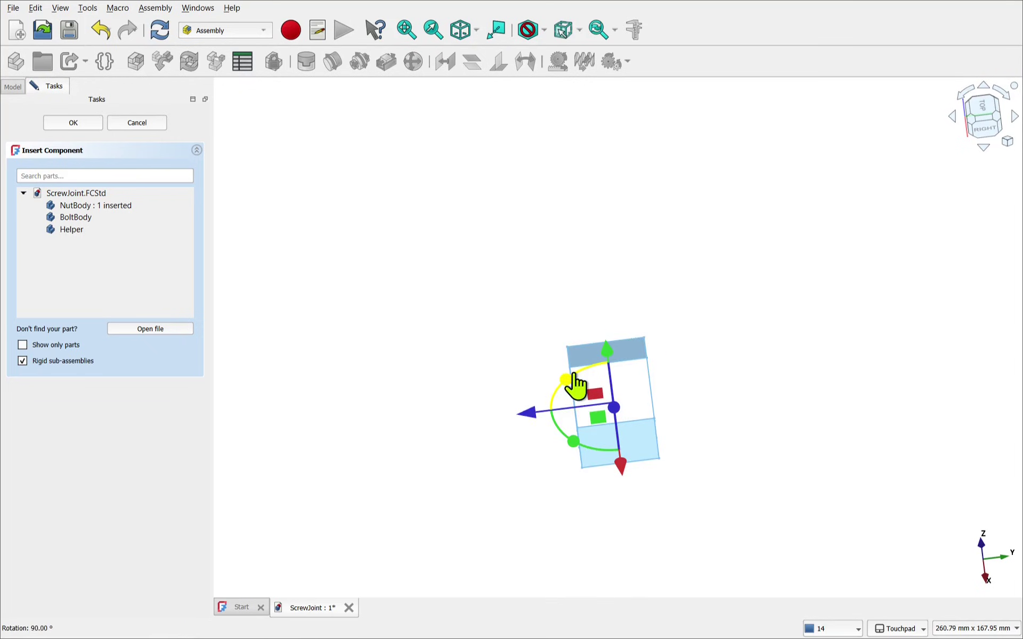
click(984, 139)
middle_drag(713, 482, 712, 276)
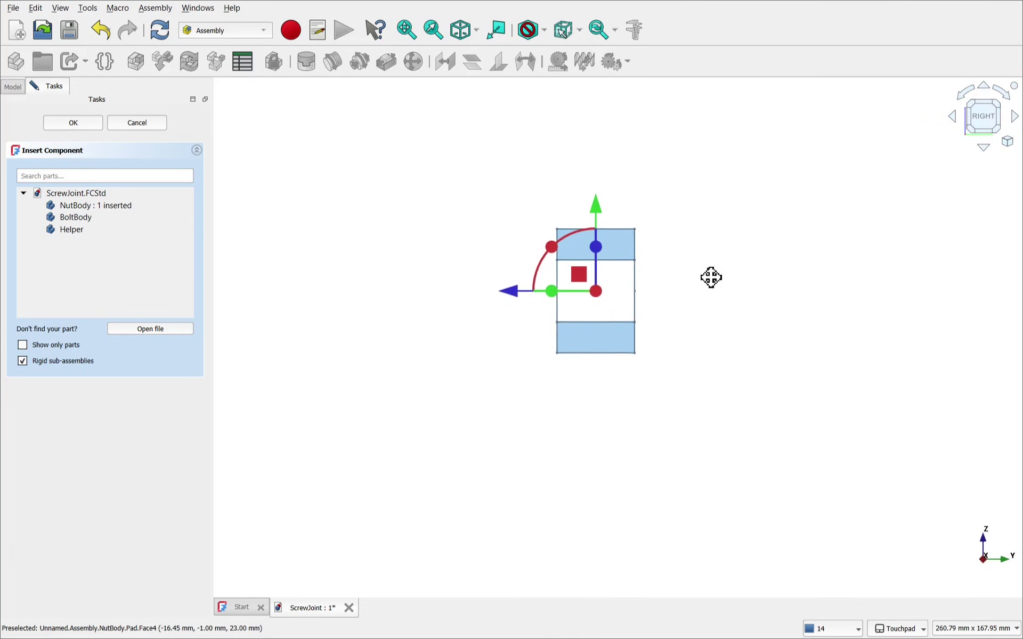
scroll(716, 288, up, 4)
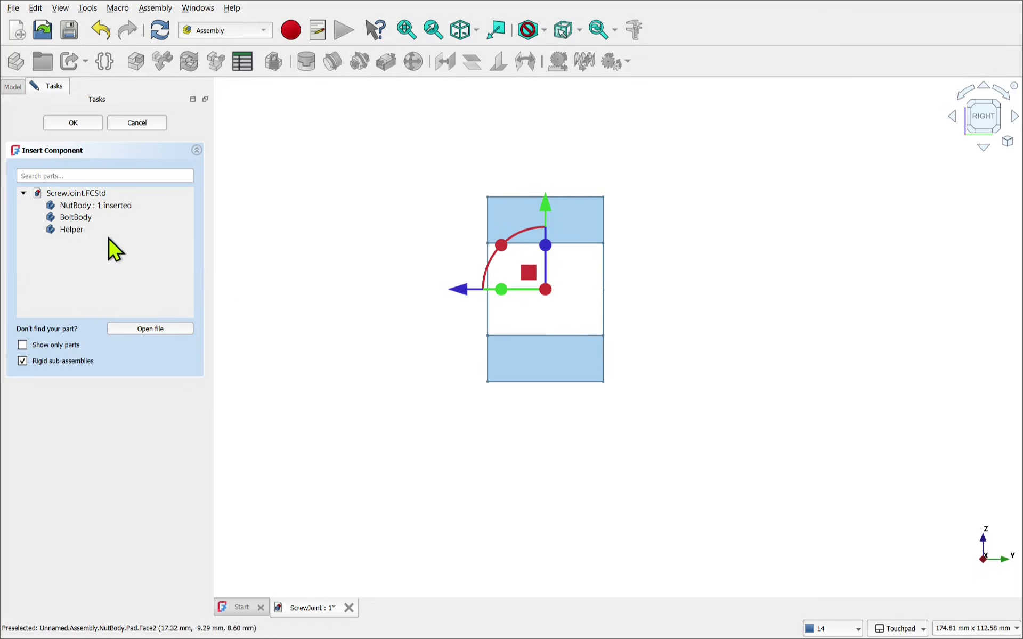
- Add the bolt lying horizontally below the nut and the Helper line to the nut's right
click(80, 219)
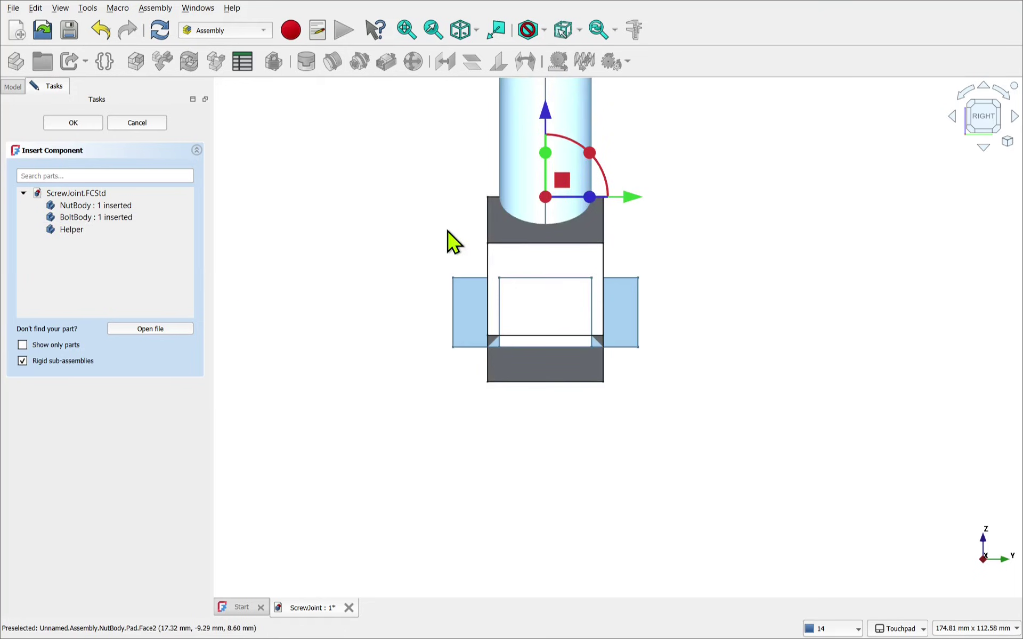
mouse_move(593, 160)
mouse_down()
mouse_move(645, 186)
mouse_move(674, 274)
mouse_move(672, 344)
mouse_up()
click(588, 268)
drag(587, 268, 544, 506)
click(68, 233)
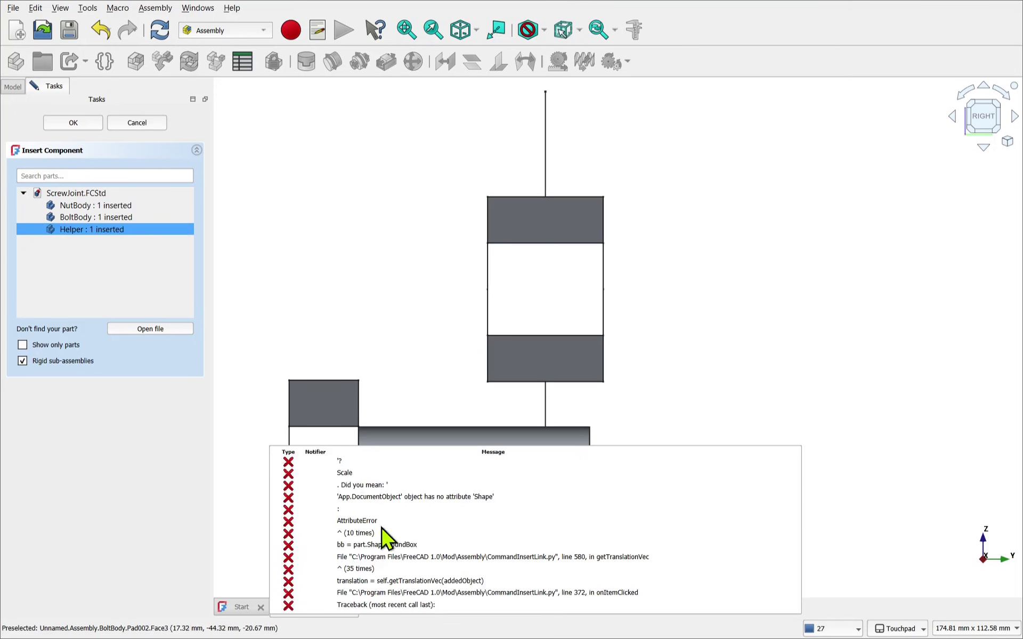
click(514, 541)
drag(547, 146, 712, 164)
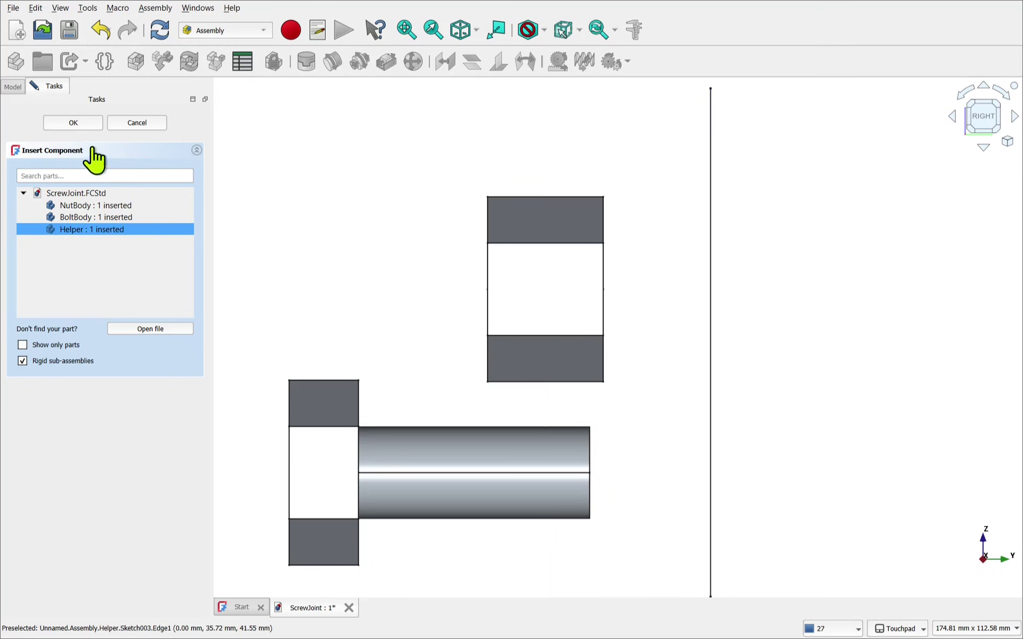
click(80, 127)
scroll(378, 261, down, 2)
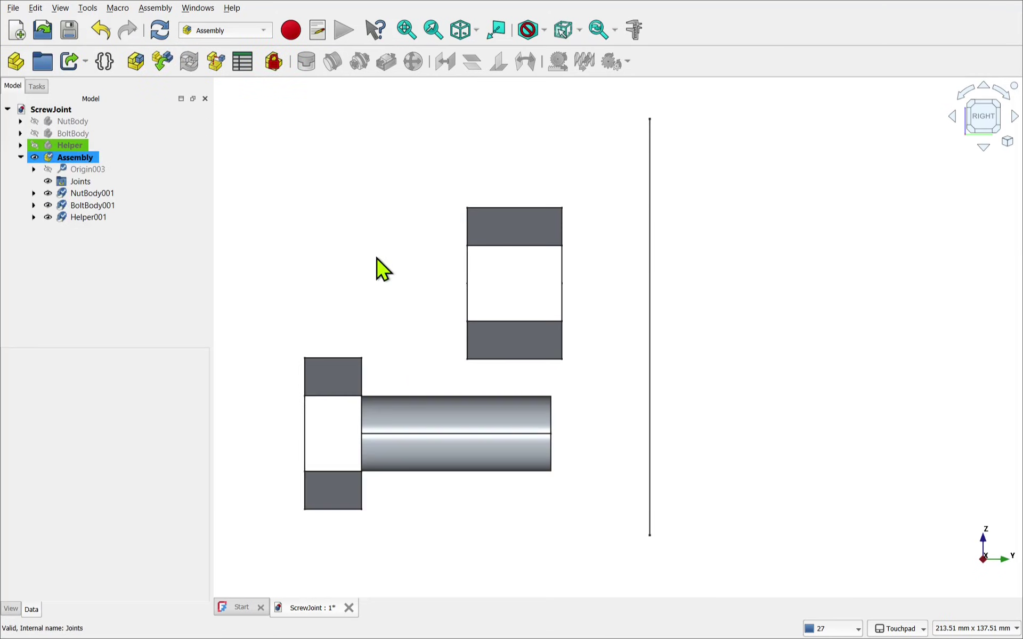
- Ground the nut copy in the assembly
alt+drag(388, 277, 474, 290)
alt+drag(517, 238, 696, 278)
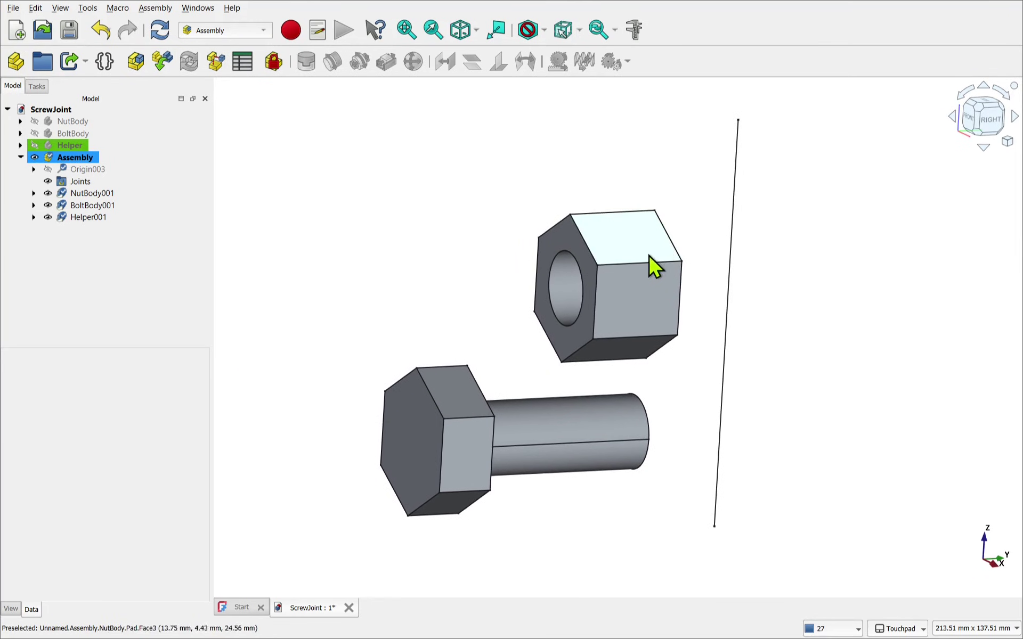
click(635, 308)
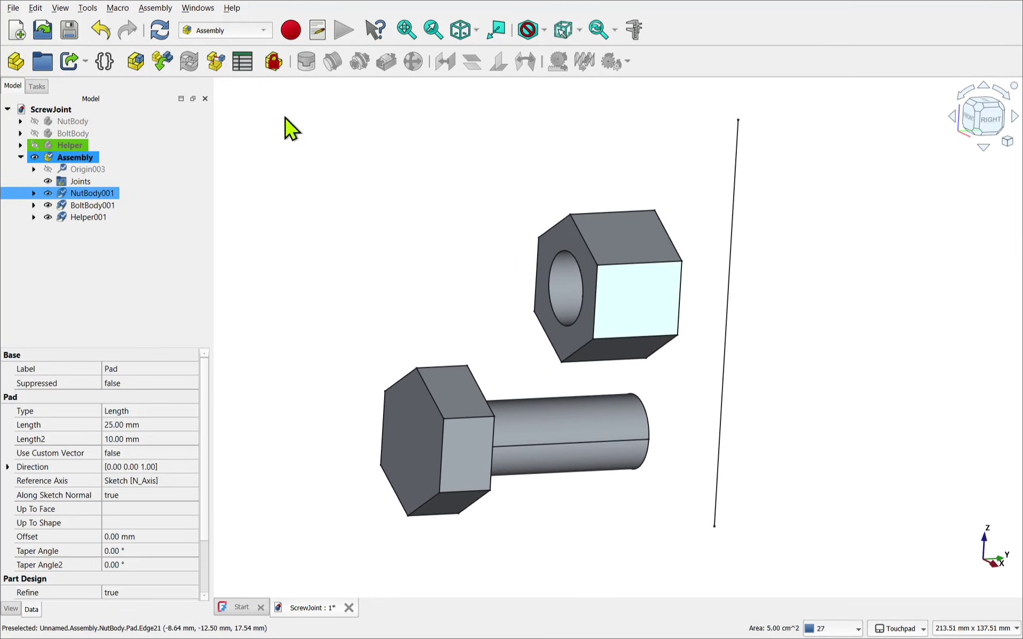
click(273, 63)
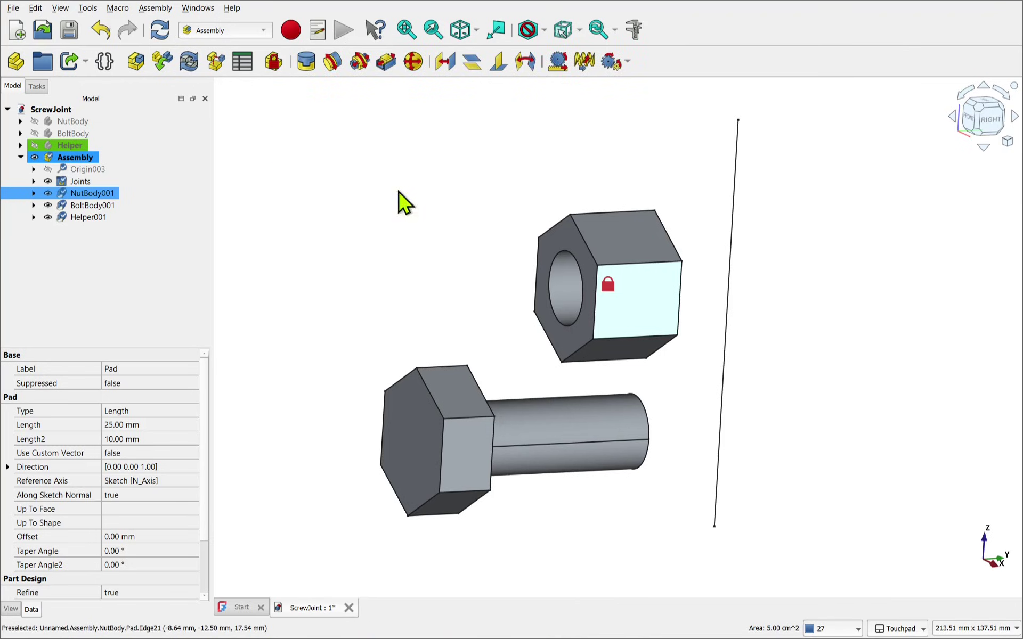
- Move the bolt down and to the left, sliding it along its length
click(632, 326)
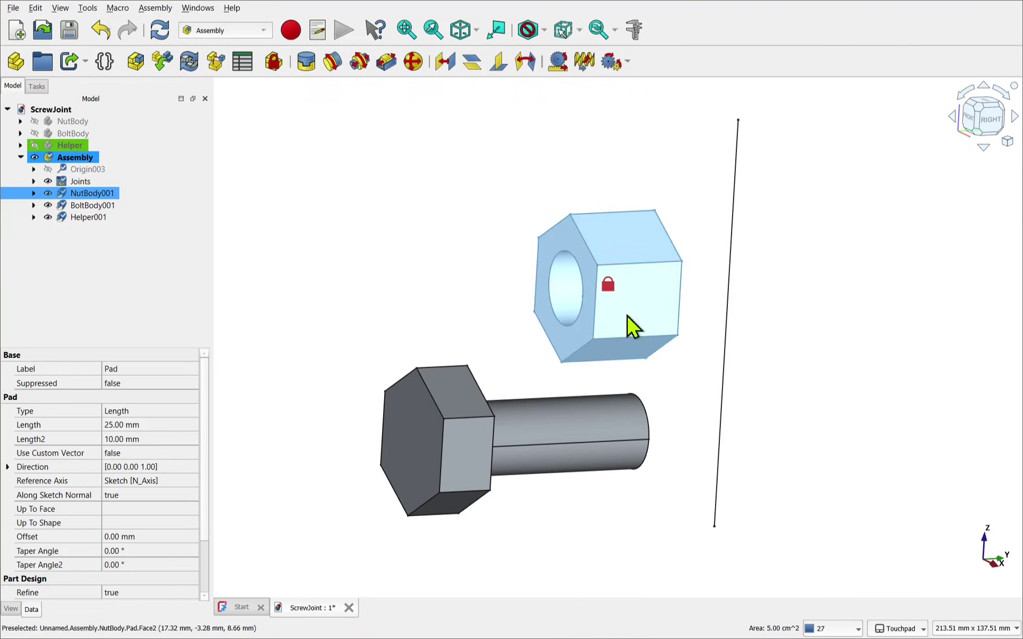
drag(540, 432, 525, 460)
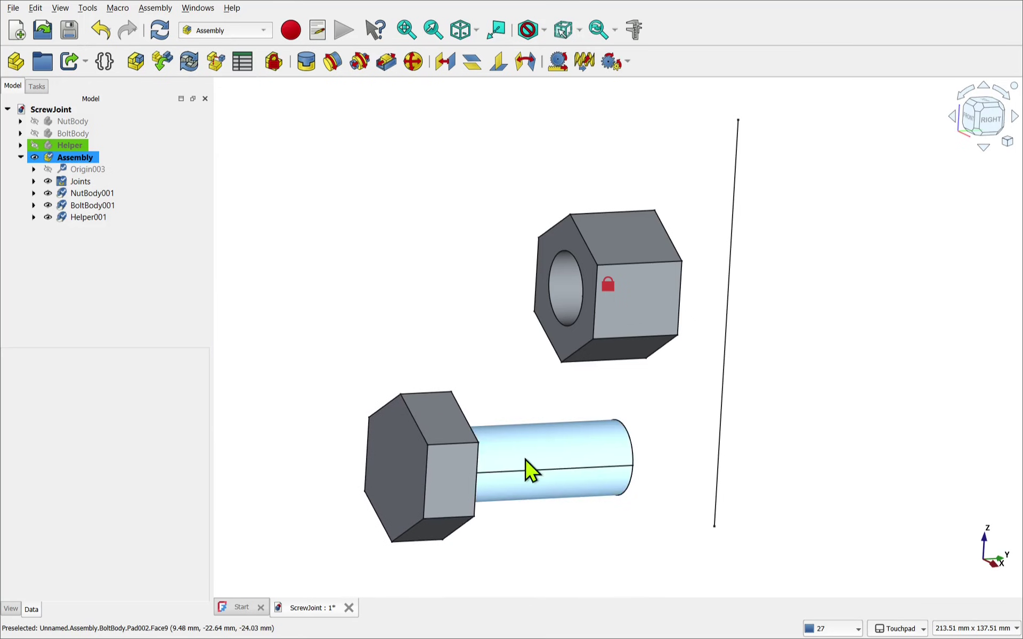
click(525, 460)
mouse_move(576, 460)
mouse_down()
mouse_move(470, 468)
mouse_move(594, 456)
mouse_move(571, 459)
mouse_up()
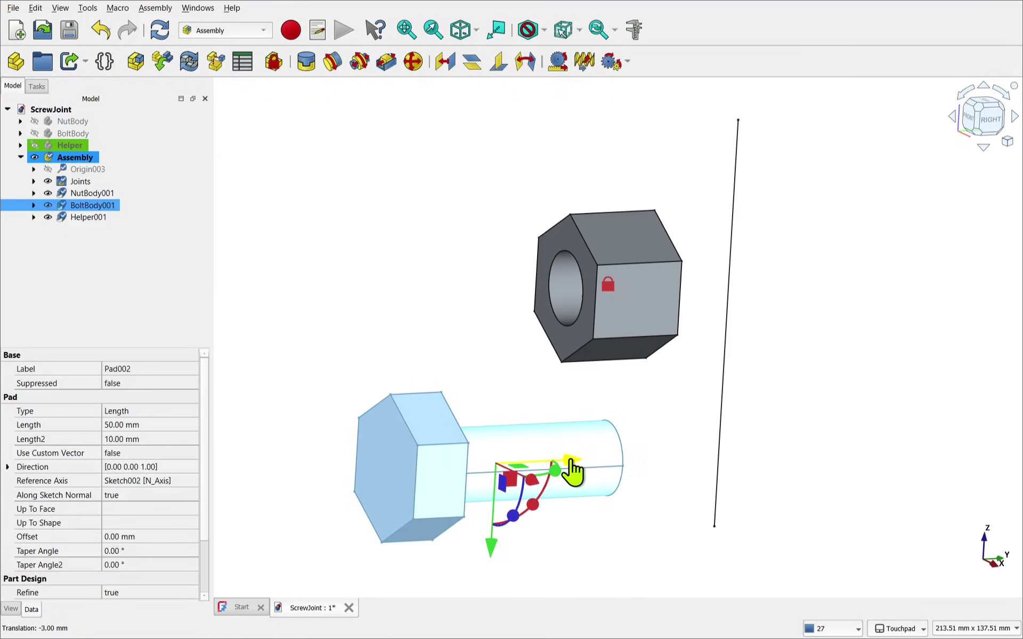
click(491, 365)
- Drag the Helper line over to the left of the bolt
click(658, 313)
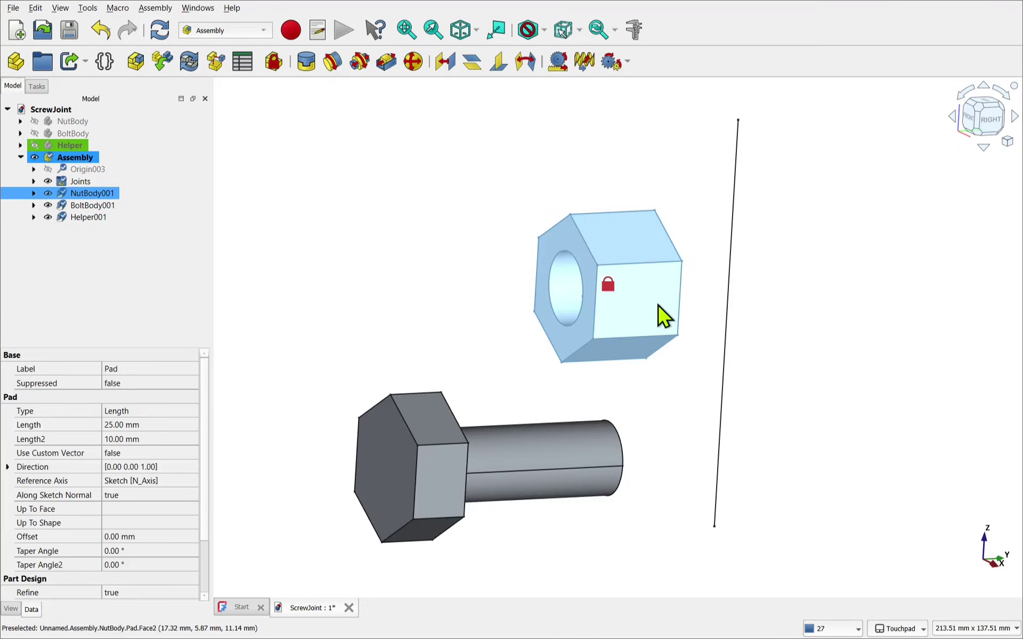
click(446, 341)
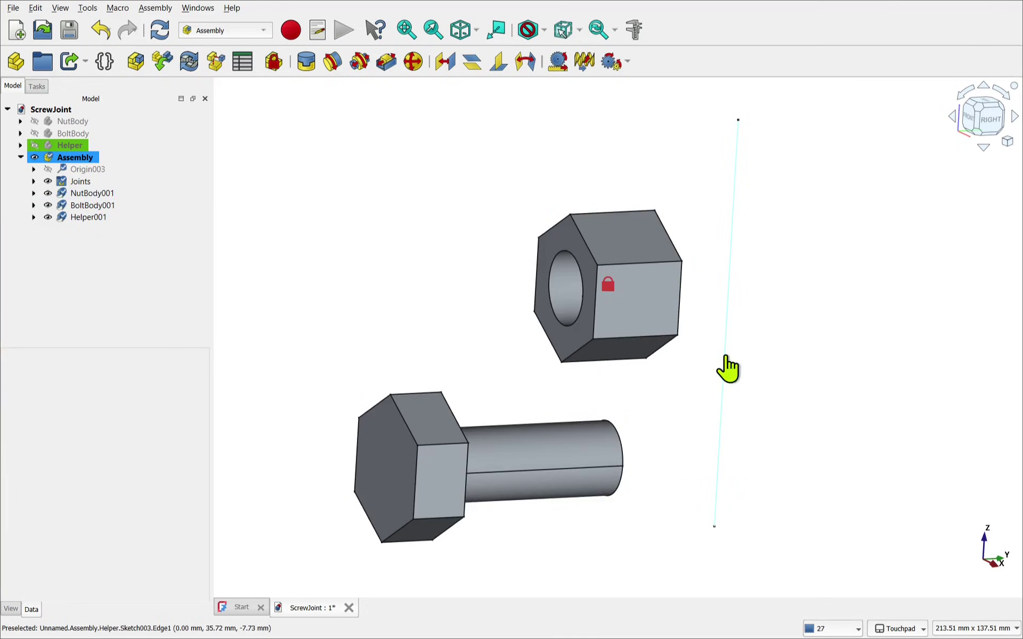
drag(726, 370, 778, 365)
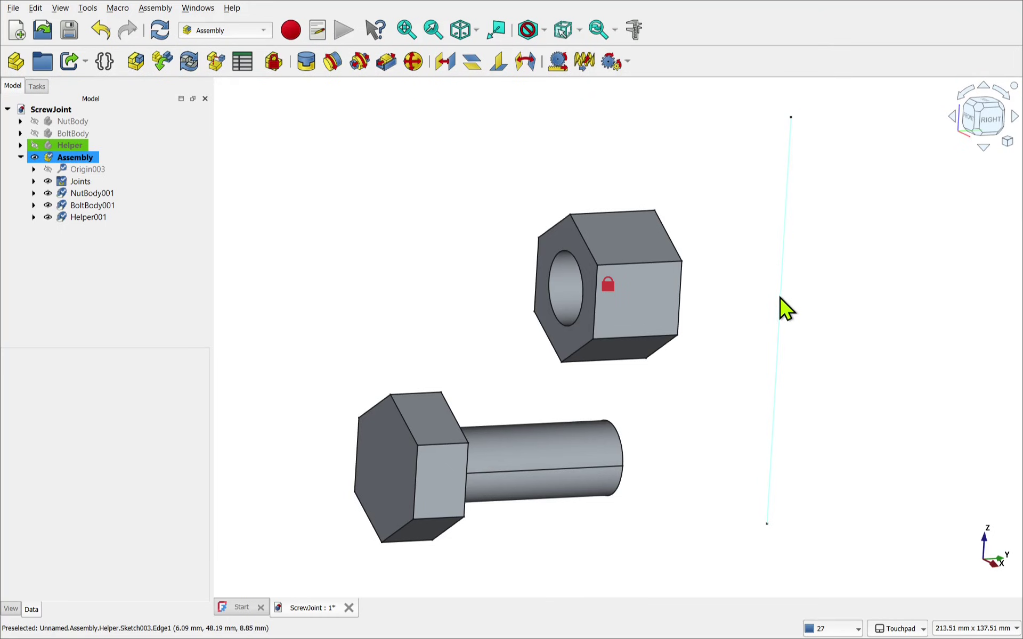
drag(781, 309, 329, 287)
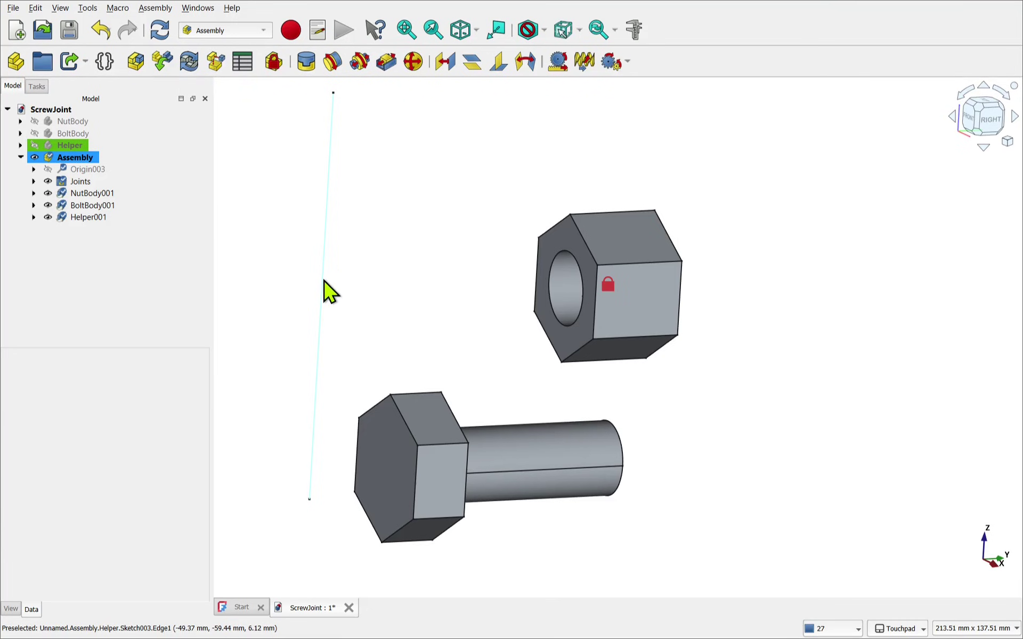
- Create a Slider joint between Helper line Sketch003.Edge1 and nut hole edge NutBody001.Edge21
click(389, 63)
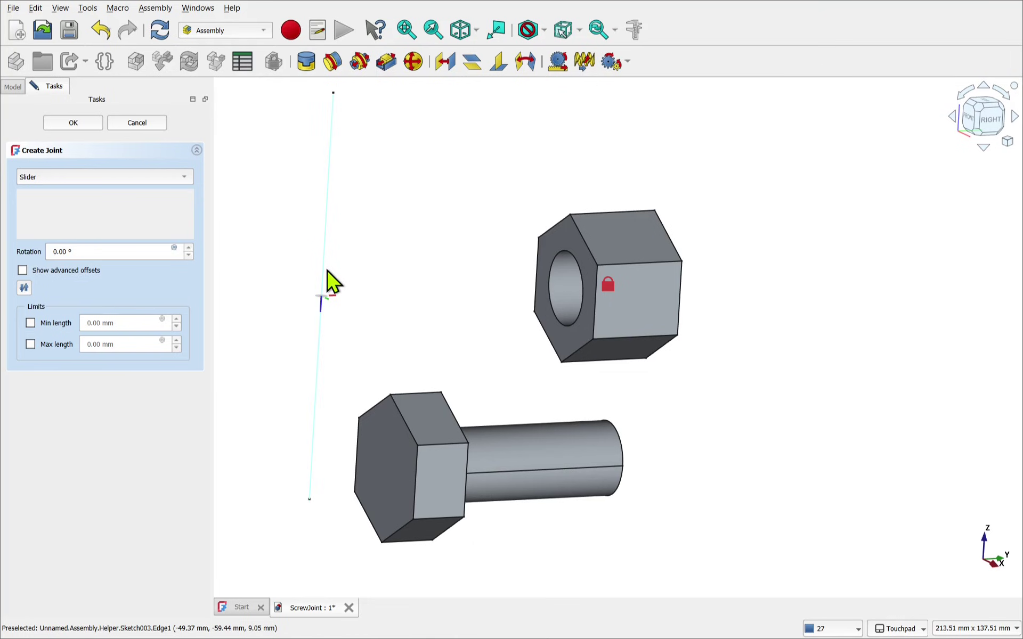
click(321, 308)
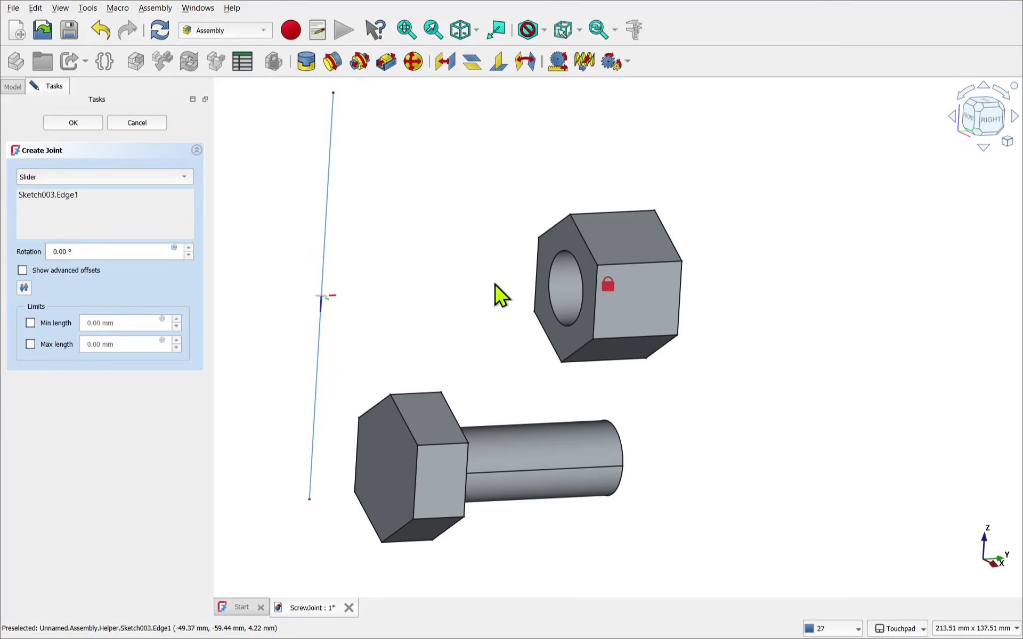
click(566, 321)
drag(516, 302, 472, 297)
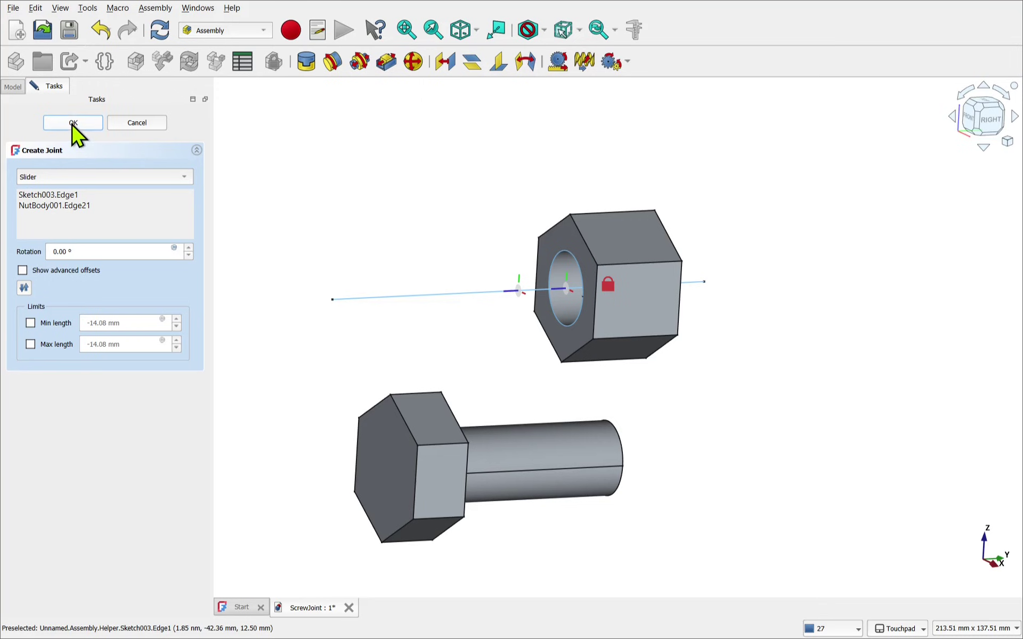
click(73, 123)
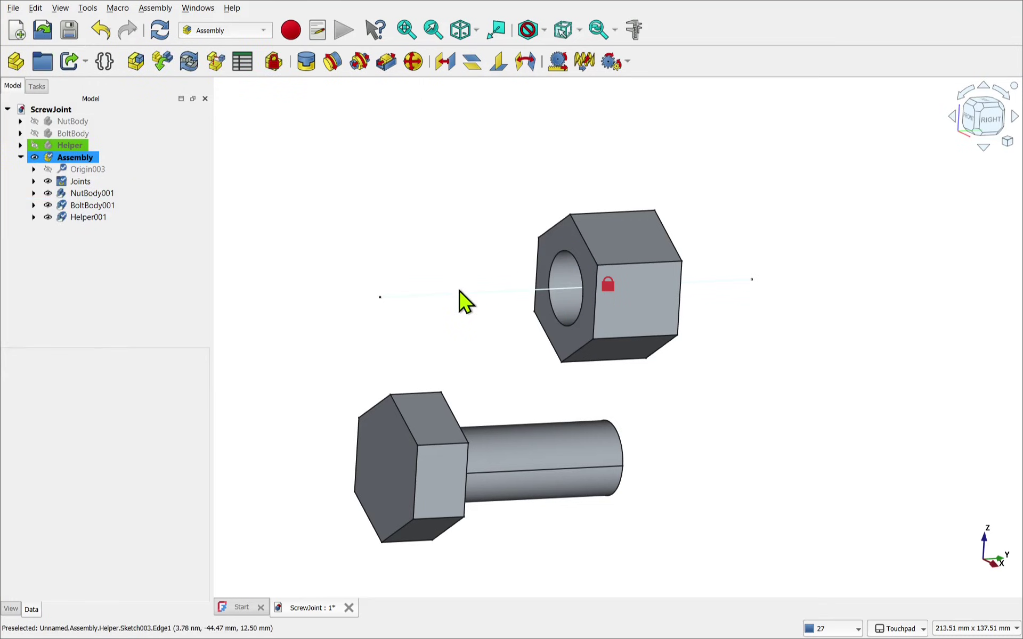
- Slide the Helper line through the nut to test, dismiss the solver warning, and view the rear
drag(460, 292, 446, 318)
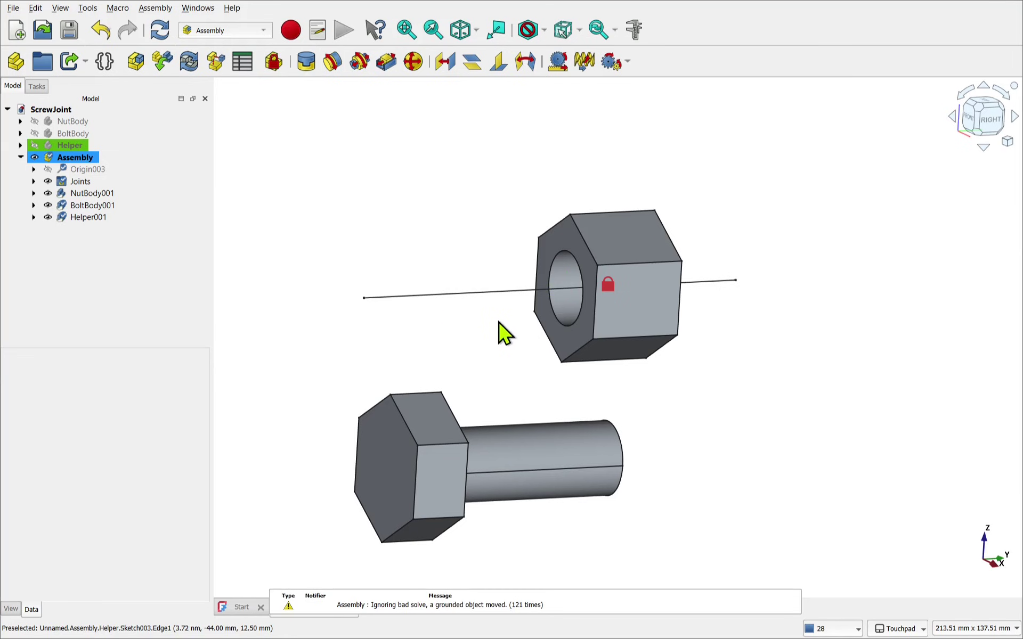
click(654, 611)
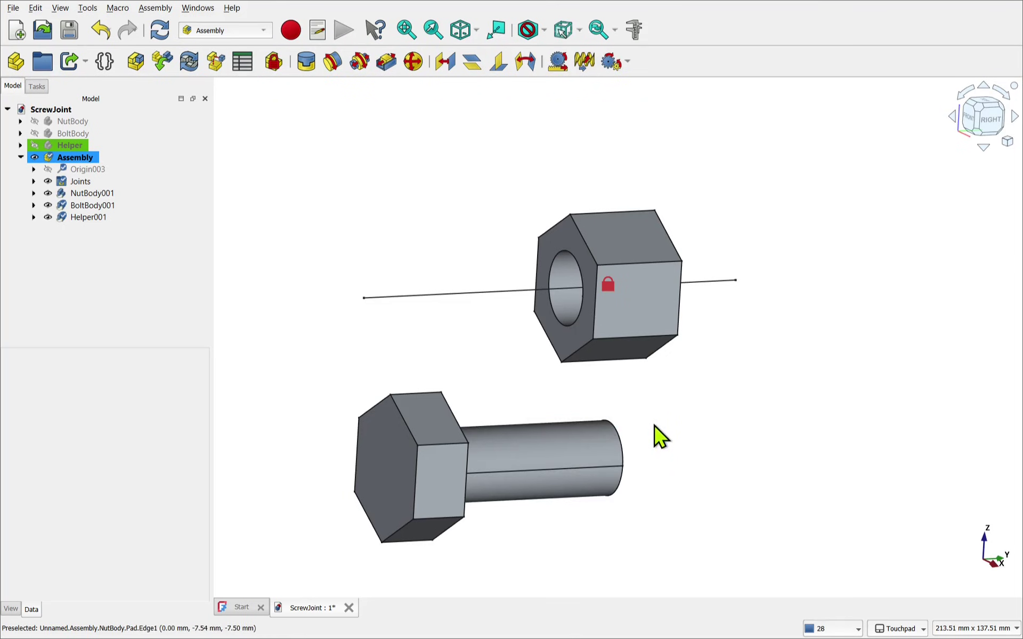
alt+drag(624, 459, 574, 442)
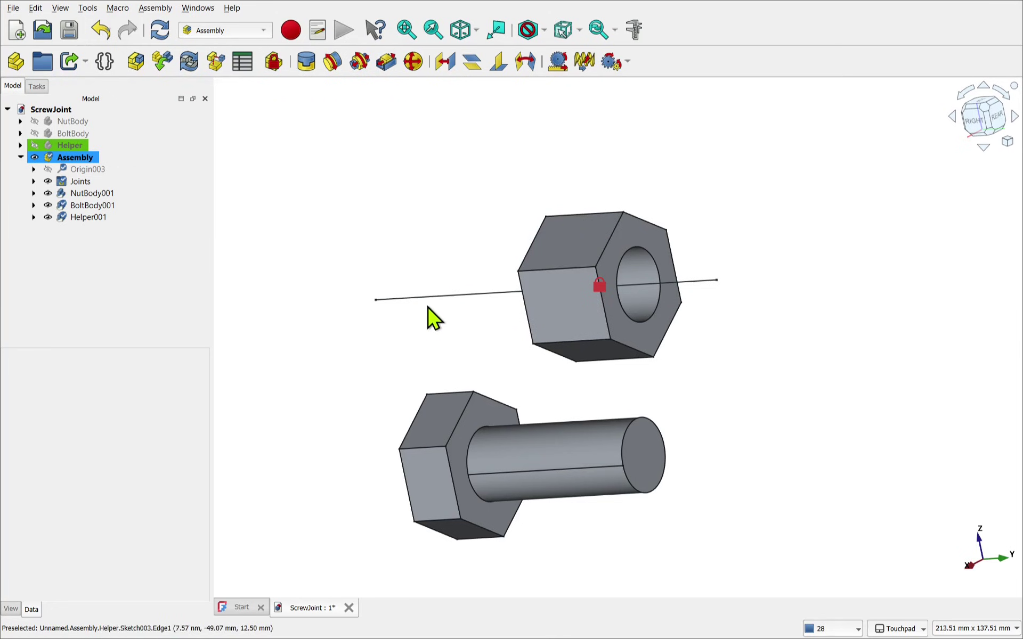
- Create a Revolute joint from bolt edge BoltBody001.Edge21 to Sketch003.Edge1, then spin the bolt to test
click(330, 65)
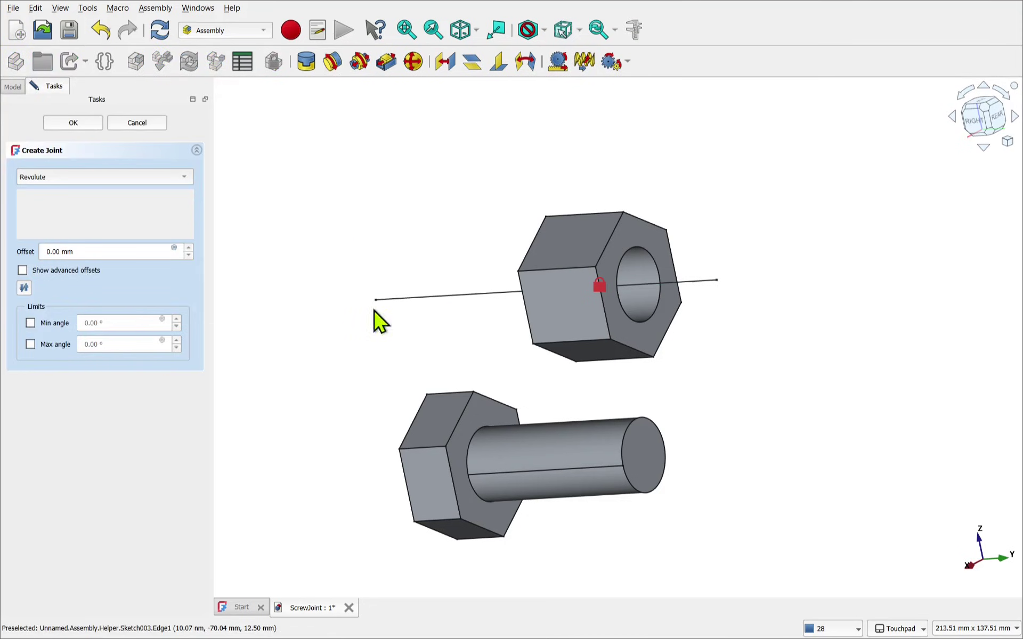
click(667, 433)
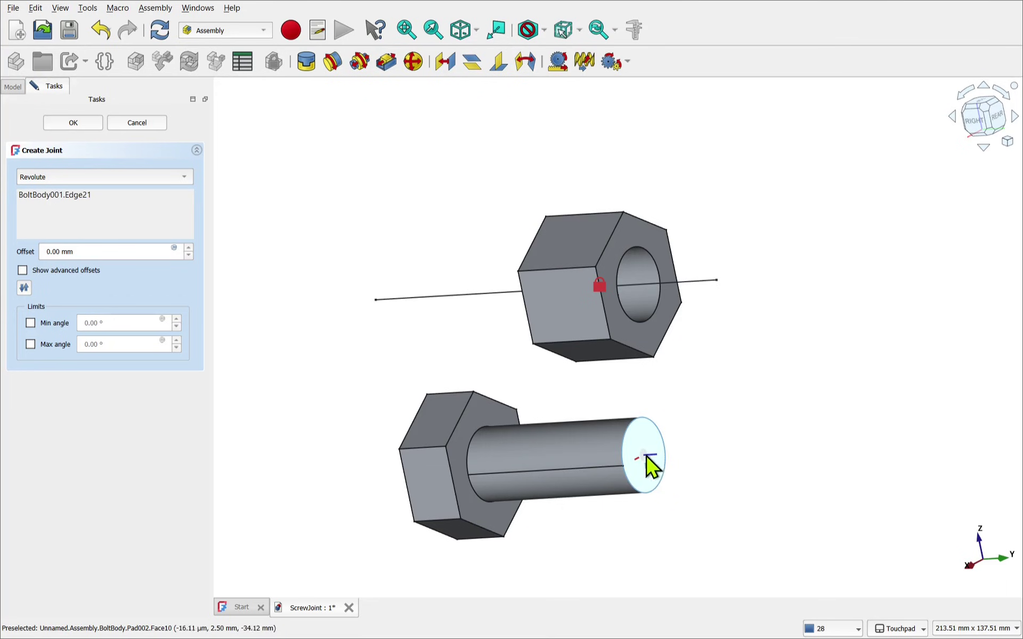
click(449, 296)
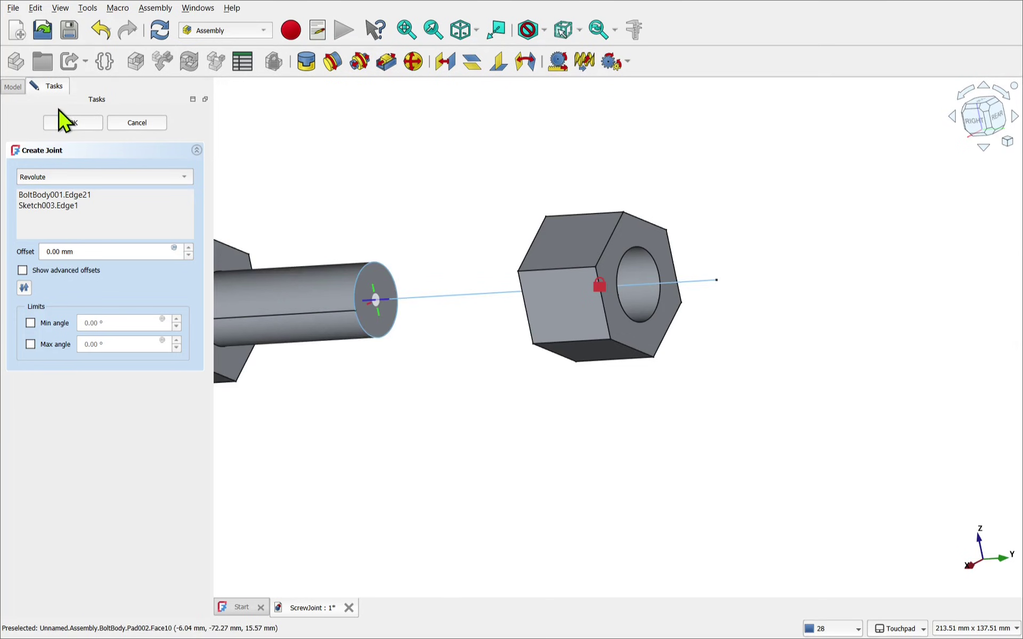
click(75, 124)
scroll(442, 242, down, 3)
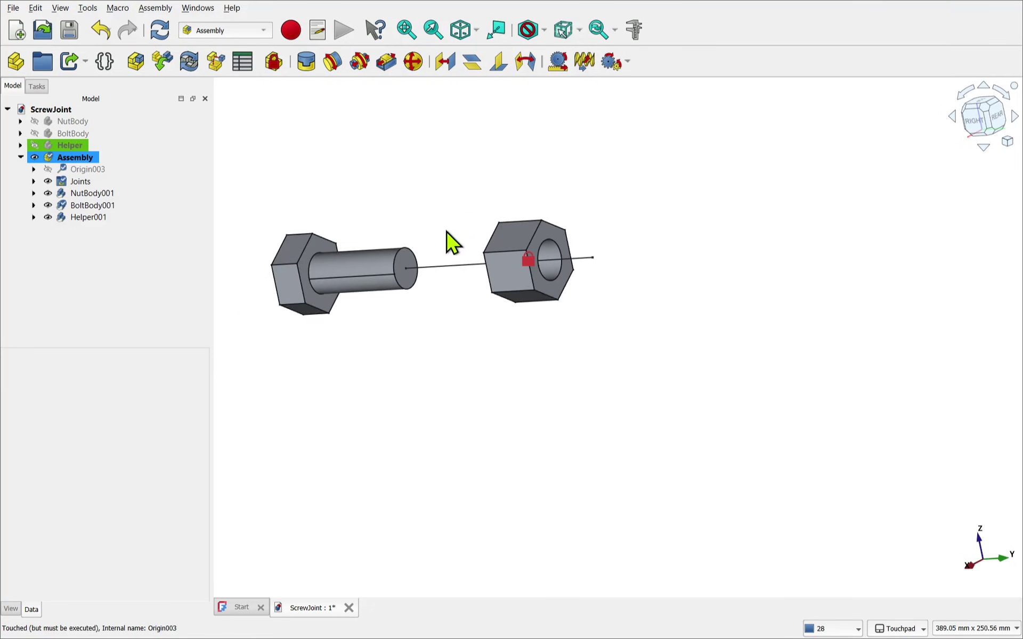
drag(348, 338, 472, 269)
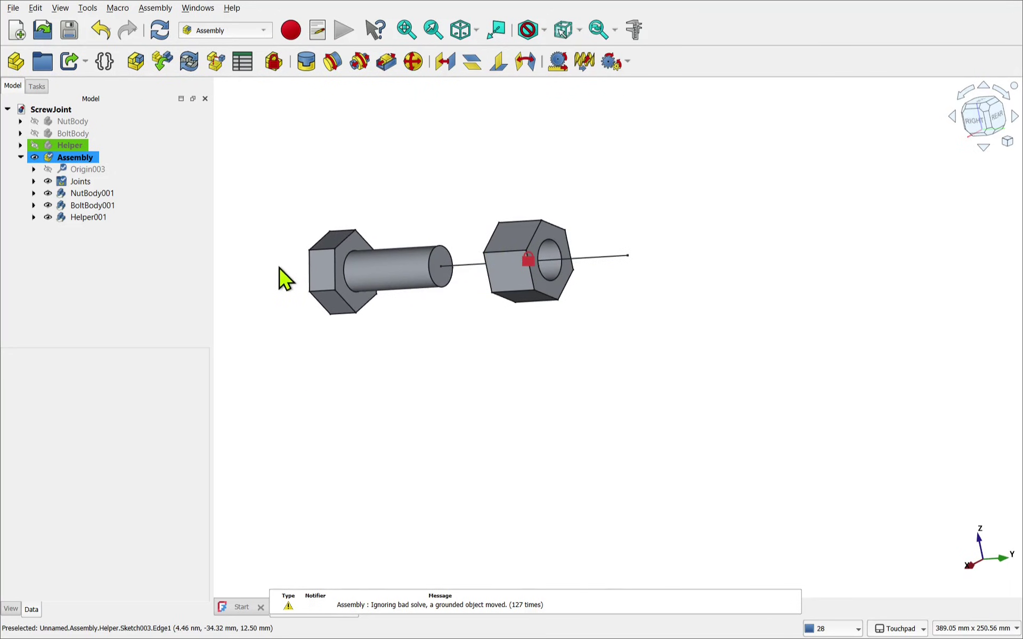
scroll(375, 256, up, 4)
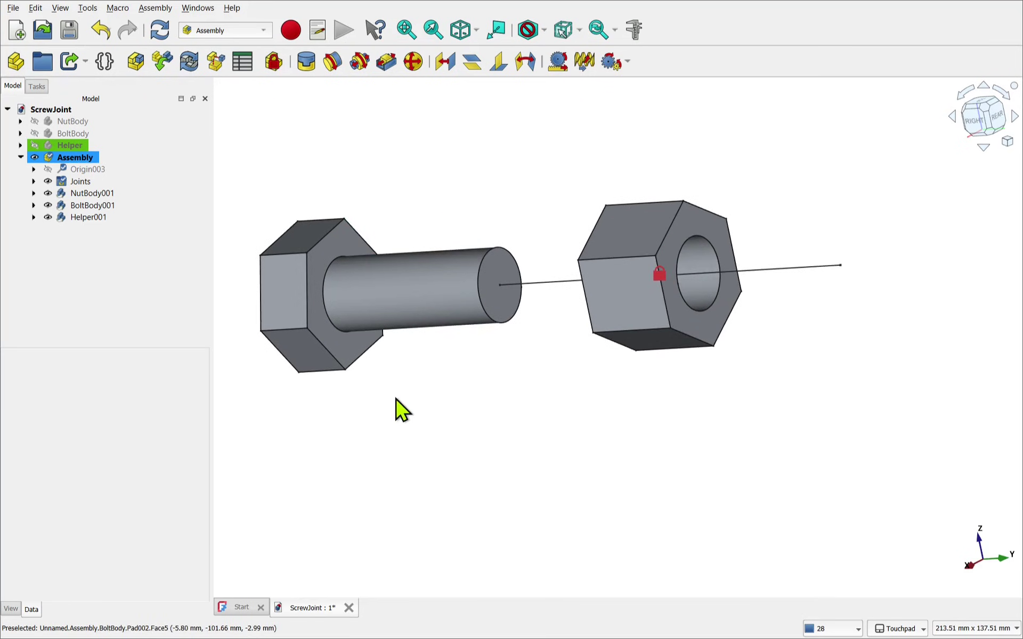
- Create a Screw joint between BoltBody001.Edge5 and NutBody001.Edge2, then turn the bolt to test it
click(284, 254)
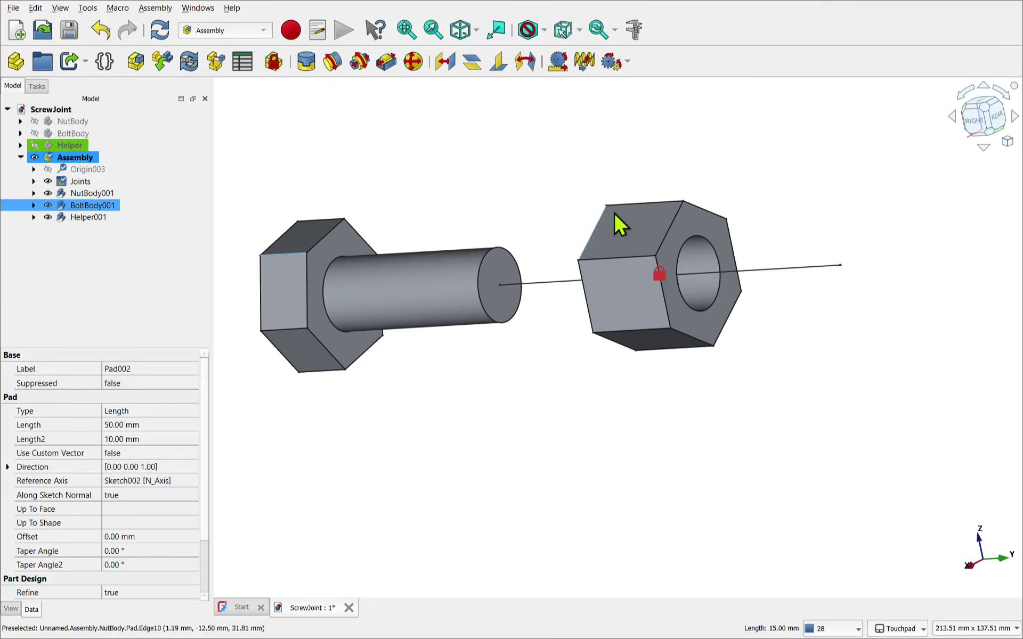
click(626, 269)
click(459, 191)
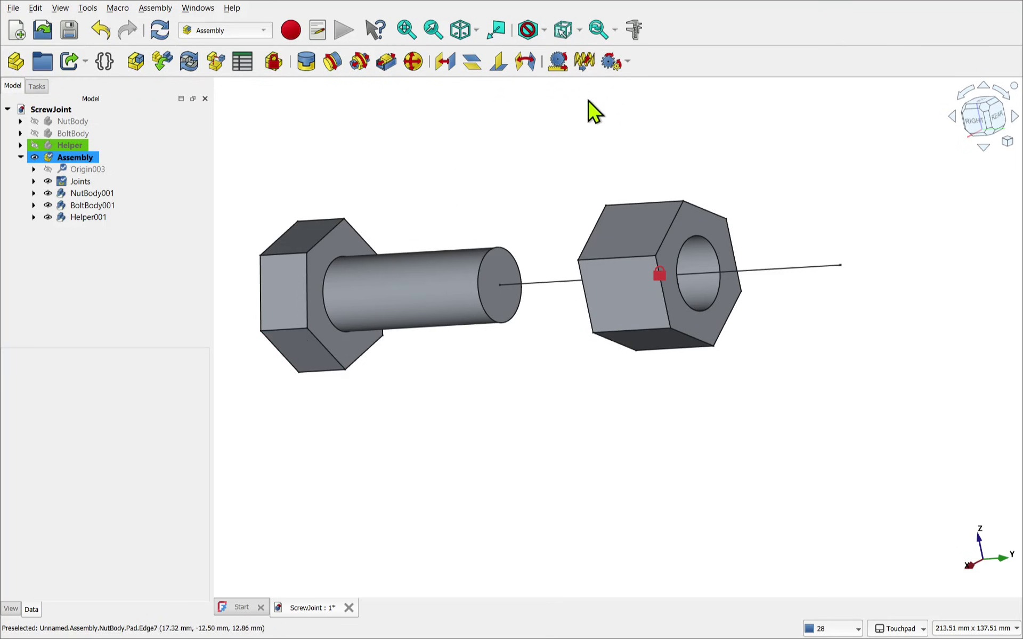
click(585, 62)
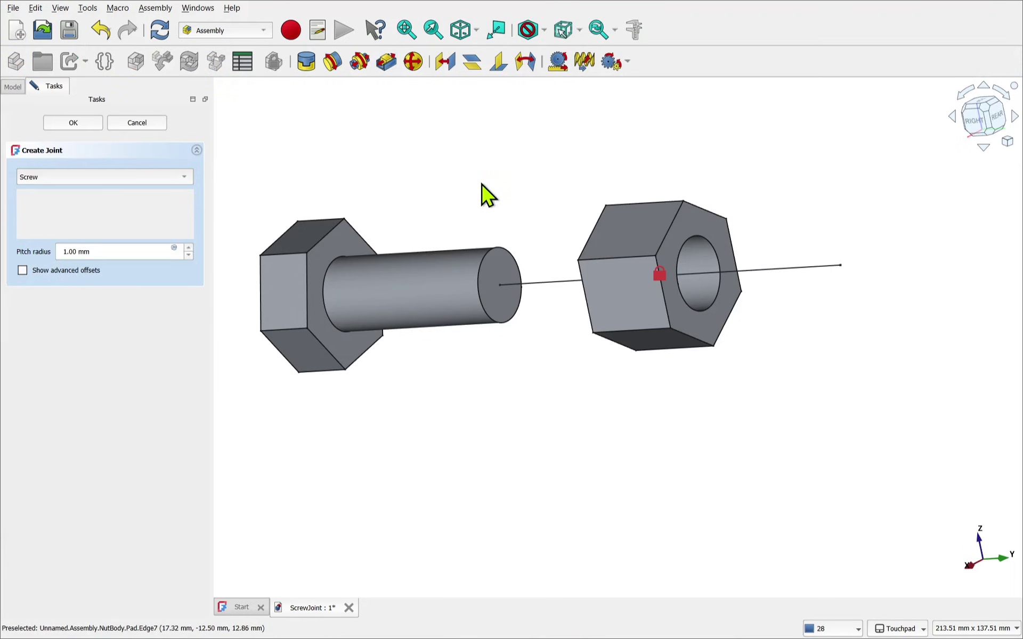
click(279, 330)
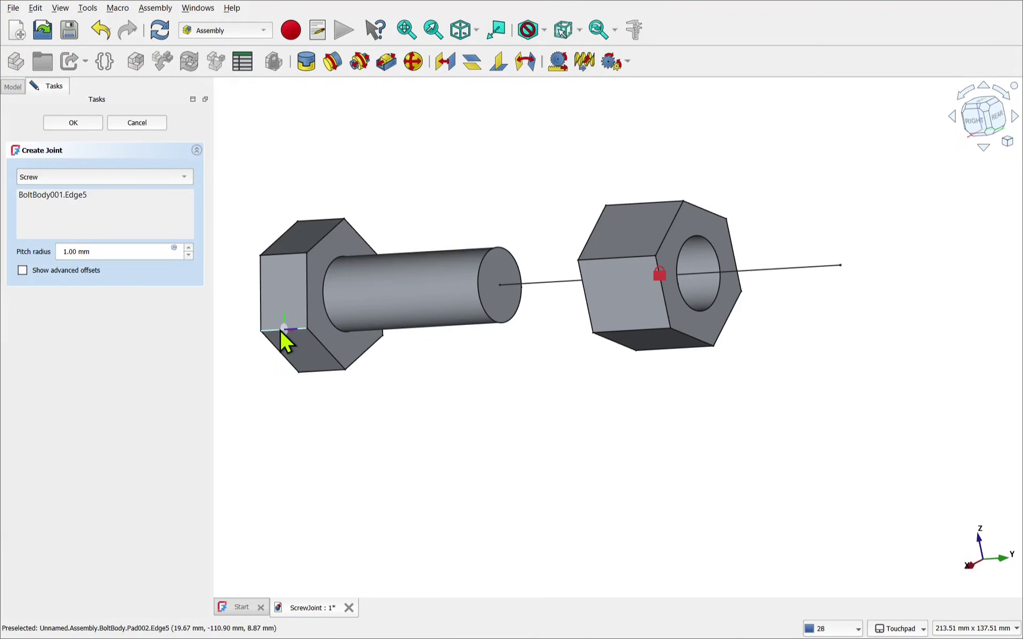
click(631, 331)
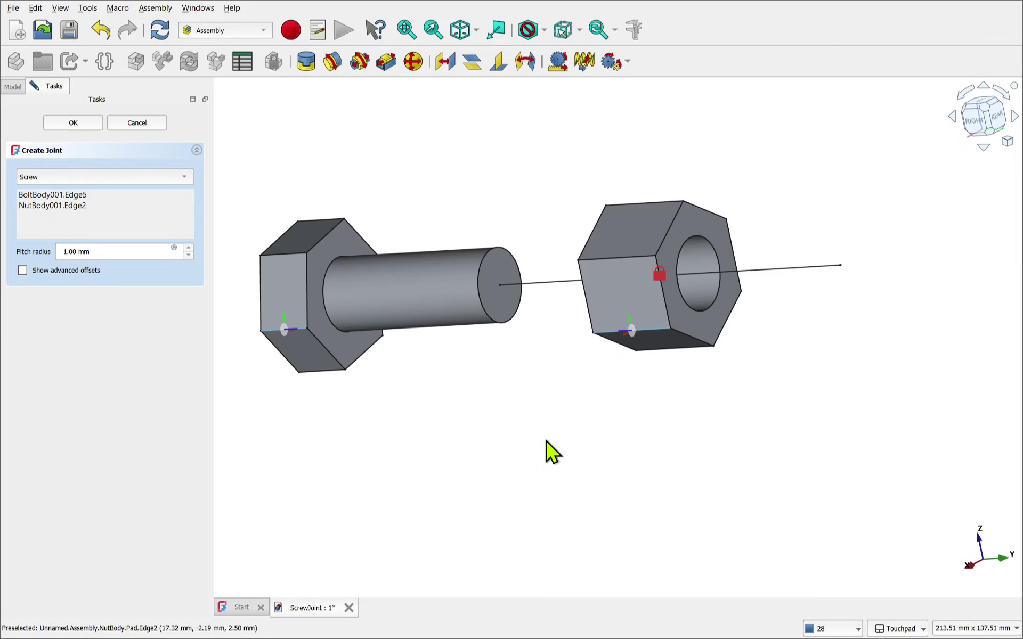
click(73, 123)
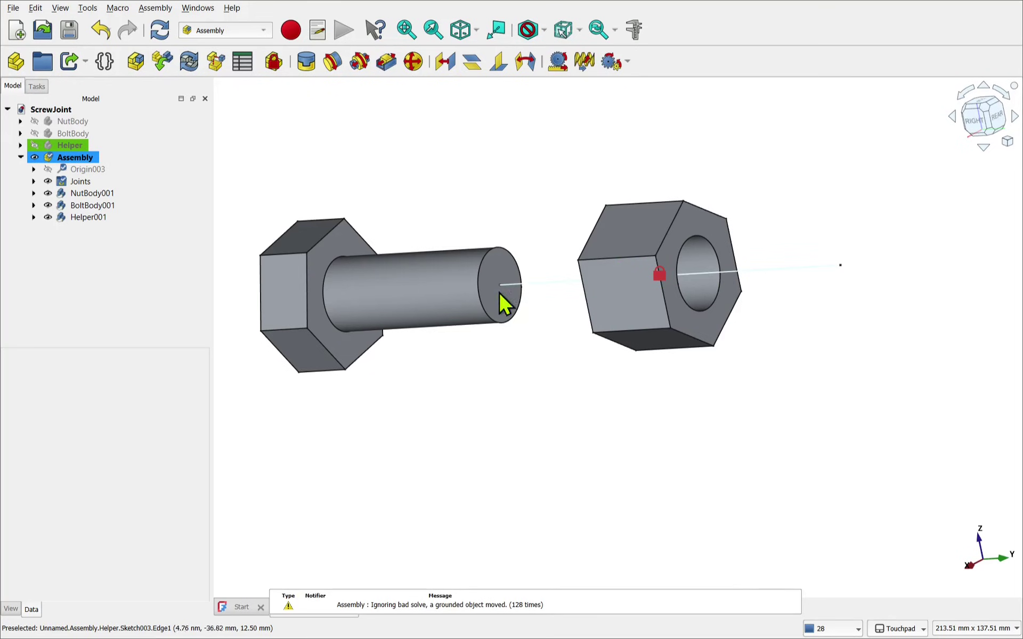
drag(474, 308, 418, 368)
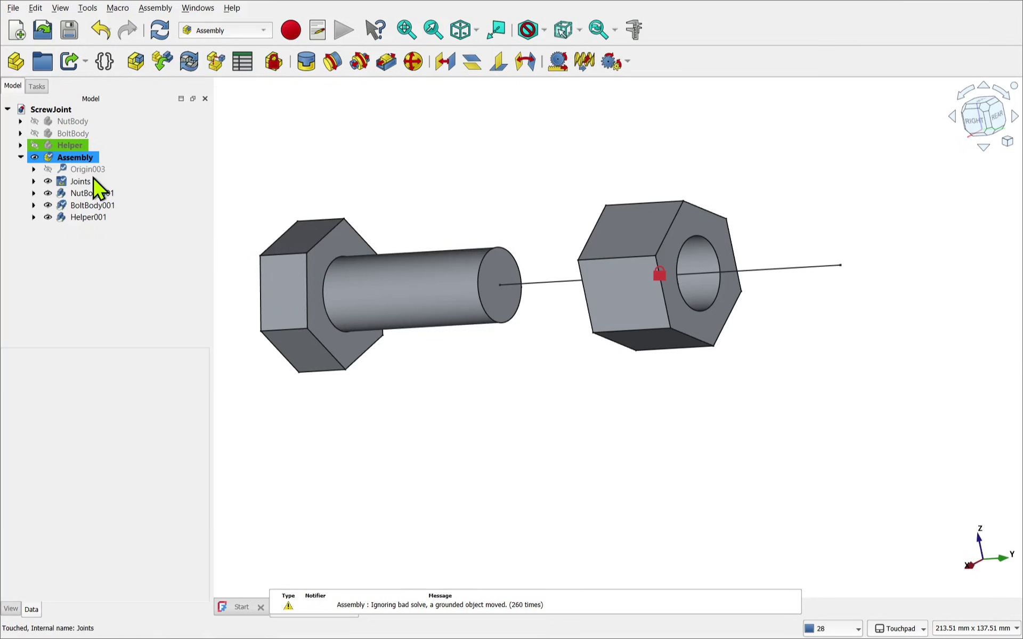
- Set the Screw joint's pitch radius to 20 mm and slide the bolt toward the nut
click(34, 182)
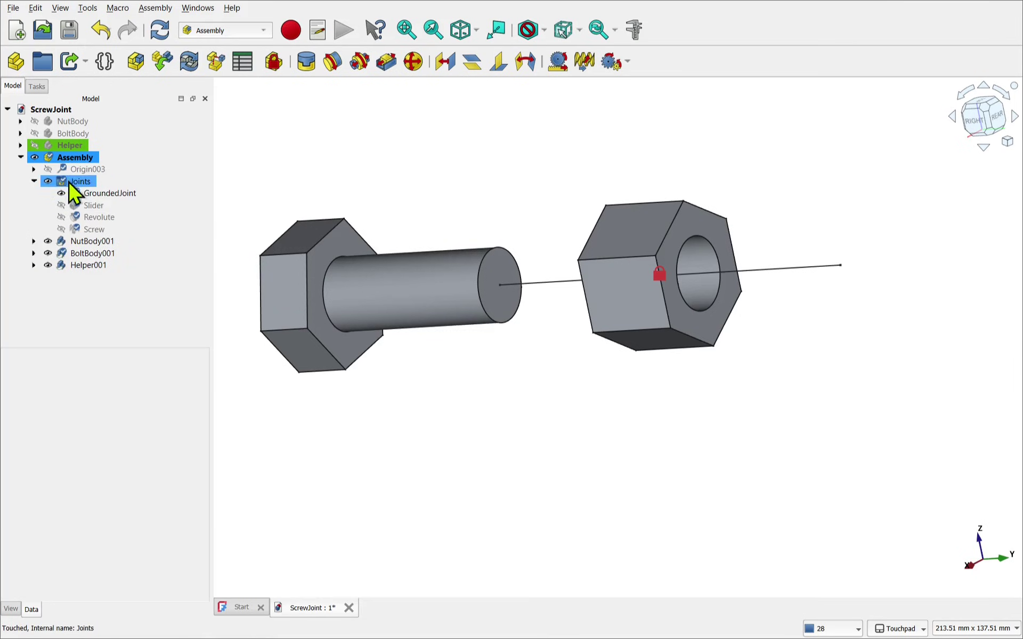
double_click(96, 229)
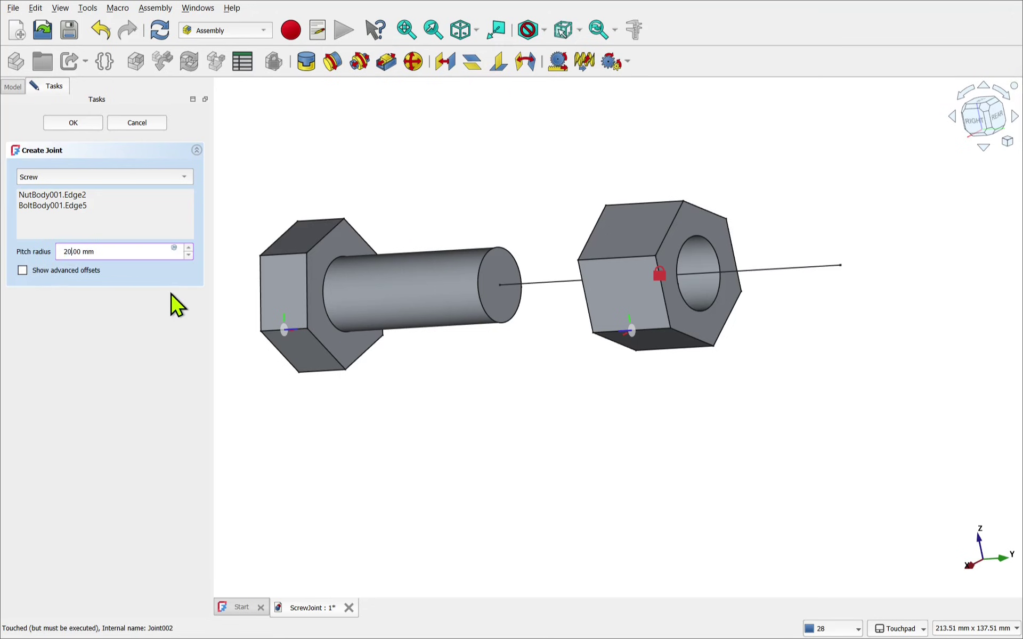
key(Escape)
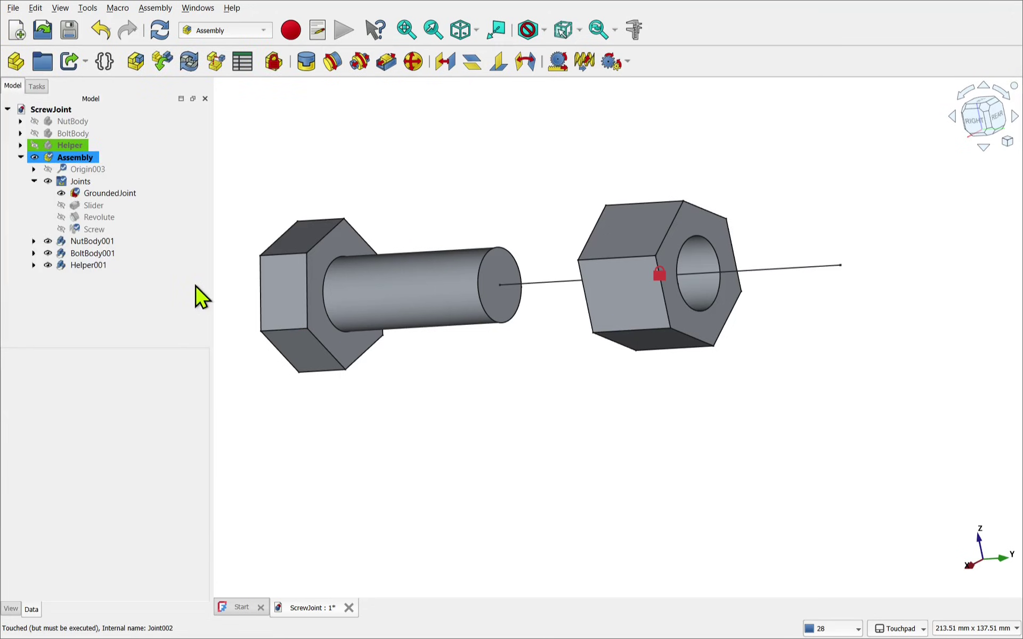
drag(555, 297, 589, 297)
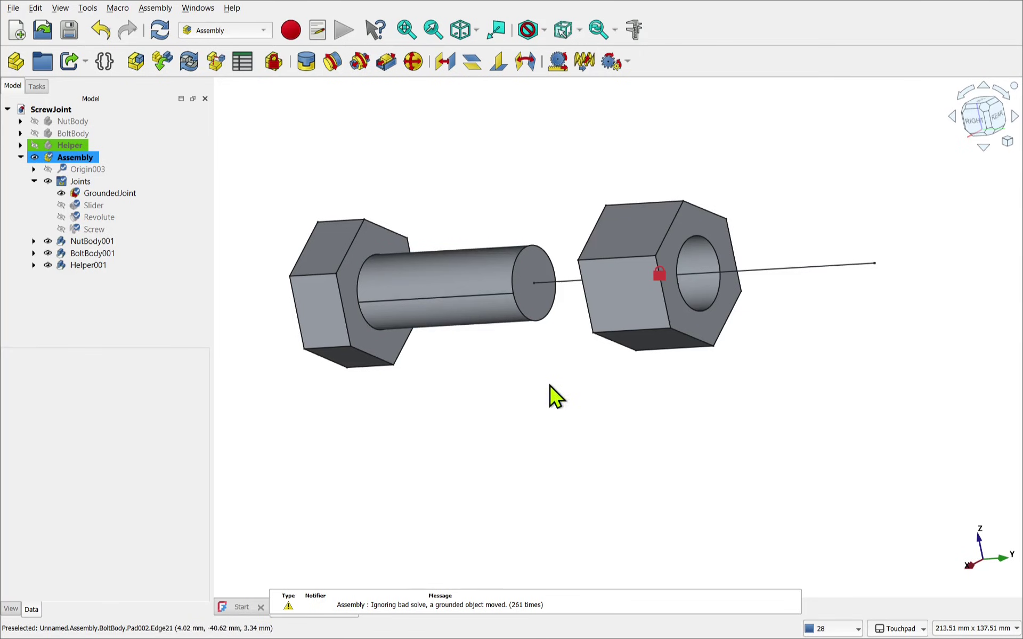
mouse_move(562, 290)
mouse_down()
mouse_move(776, 286)
mouse_move(522, 288)
mouse_move(566, 285)
mouse_up()
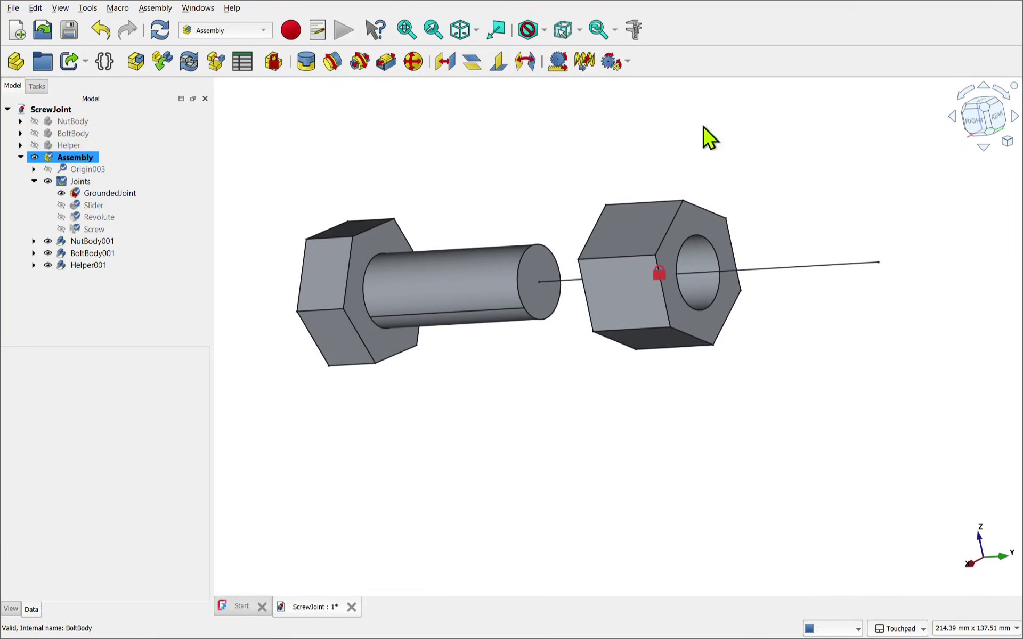
- Slide the bolt into the nut, then move the grounding from the nut to the bolt shaft
mouse_move(776, 277)
mouse_down()
mouse_move(856, 263)
mouse_move(756, 281)
mouse_up()
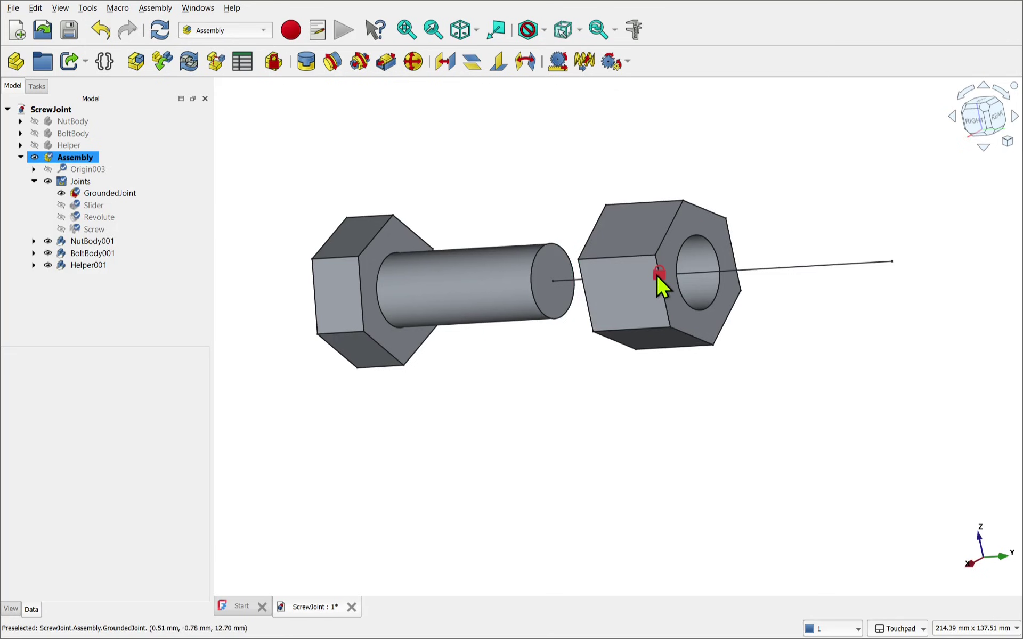
click(632, 295)
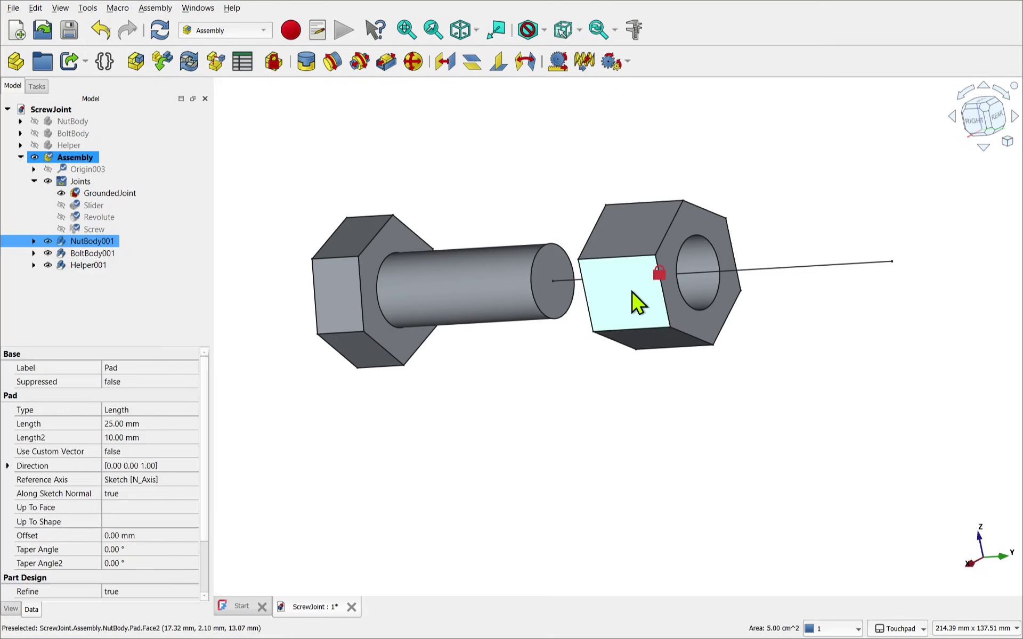
click(274, 63)
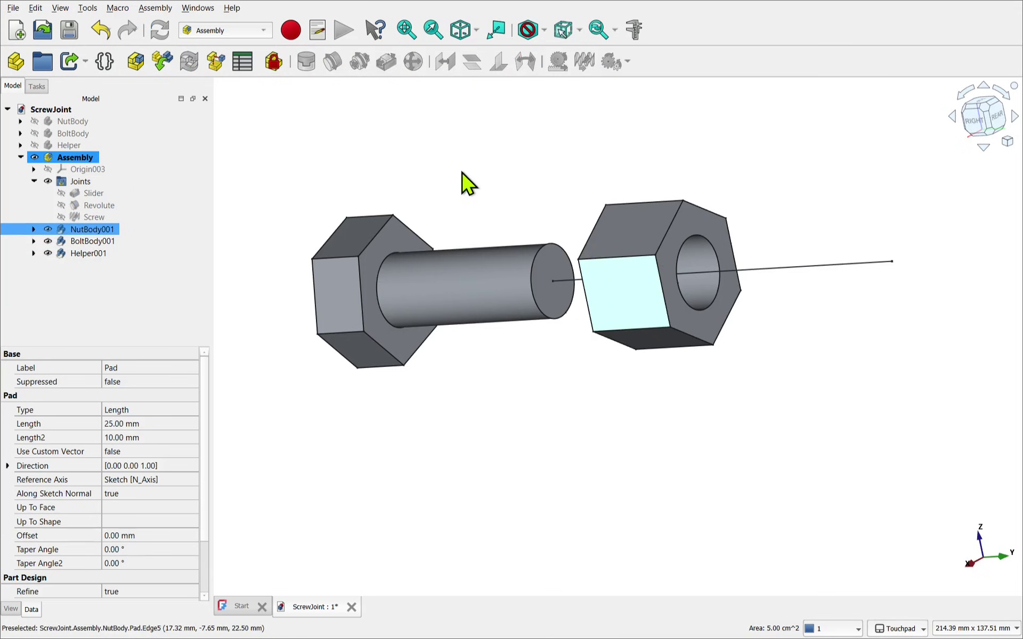
click(445, 293)
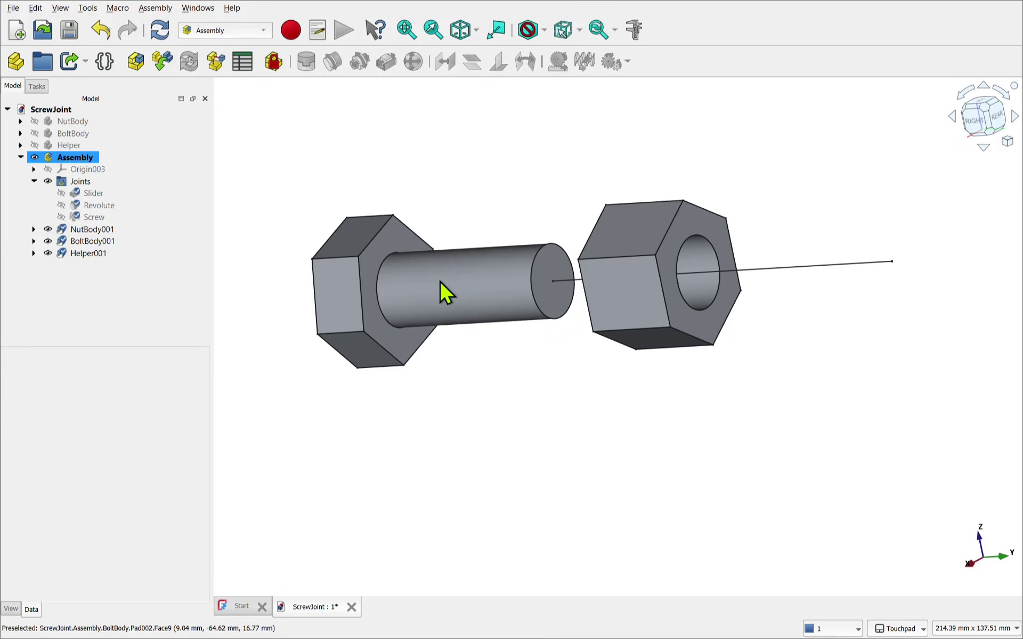
click(440, 282)
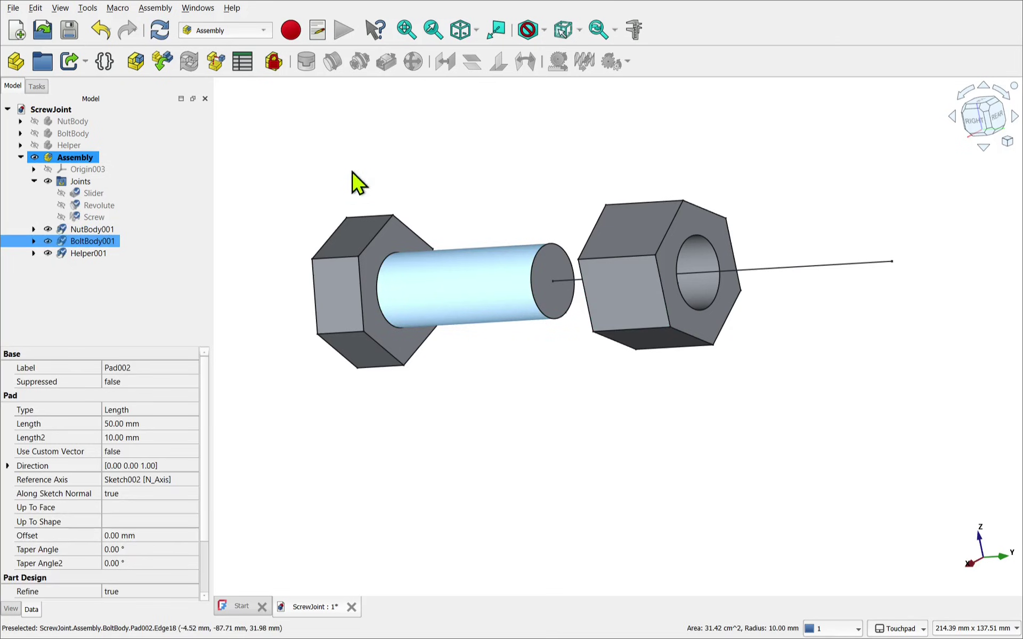
click(269, 68)
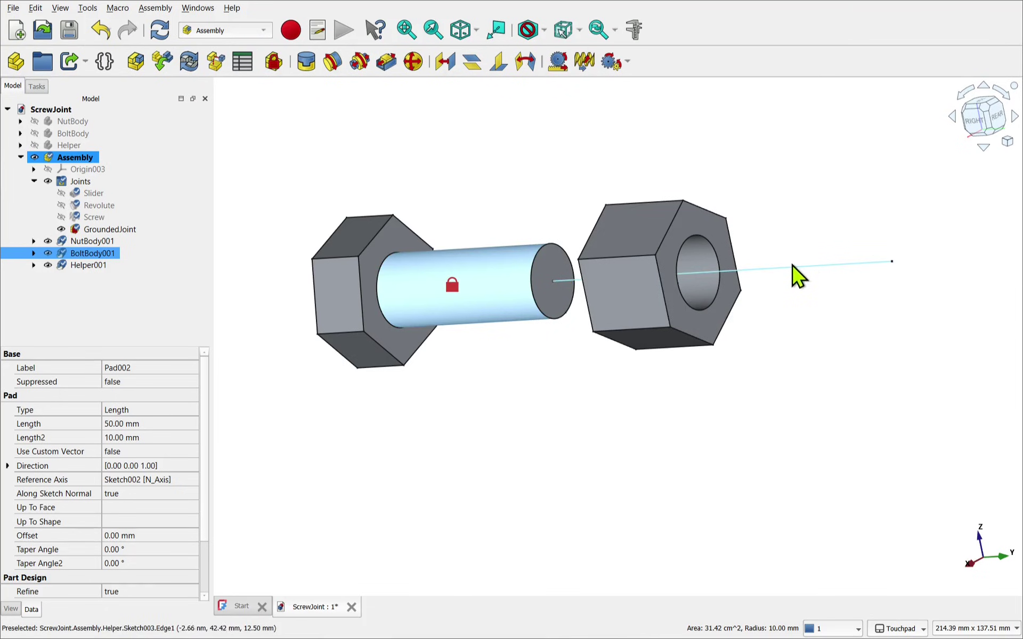
mouse_move(802, 275)
mouse_down()
mouse_move(744, 281)
mouse_move(721, 297)
mouse_up()
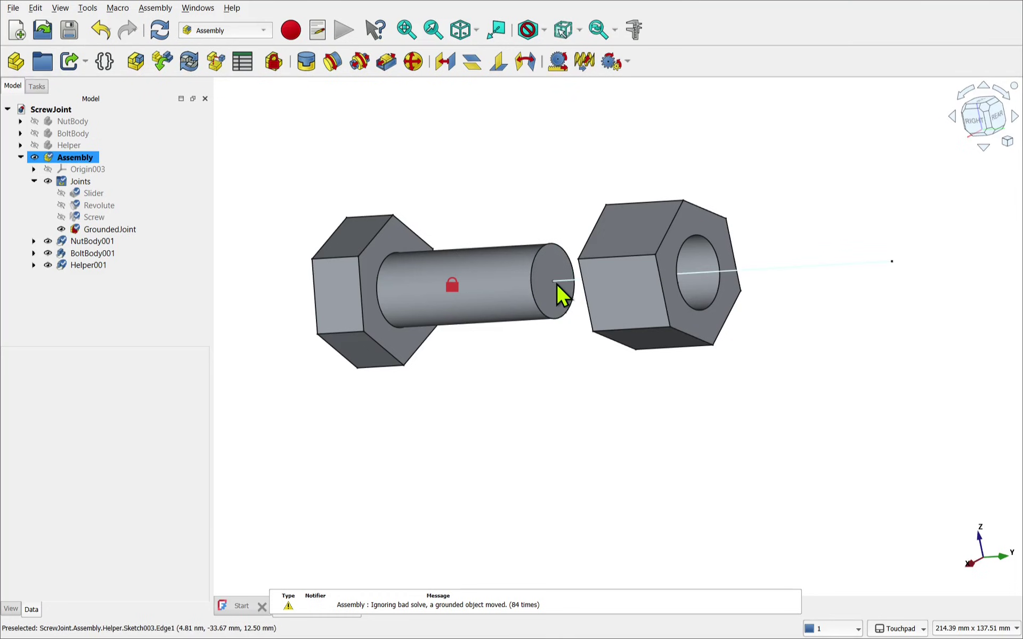
click(97, 206)
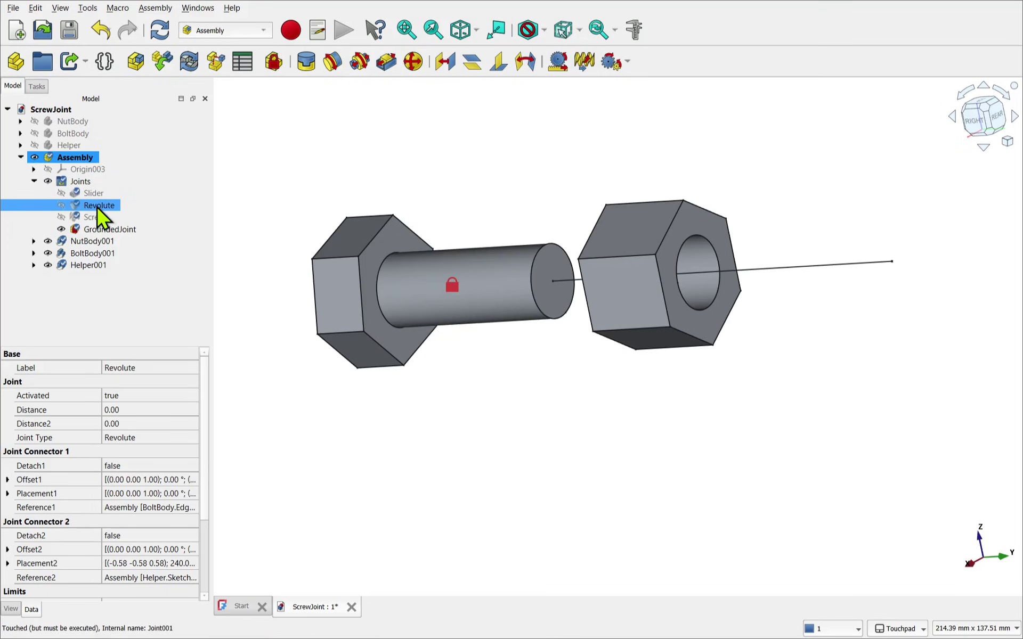
- Delete the Revolute joint, then briefly ground and unground the nut as a test
key(space)
key(Delete)
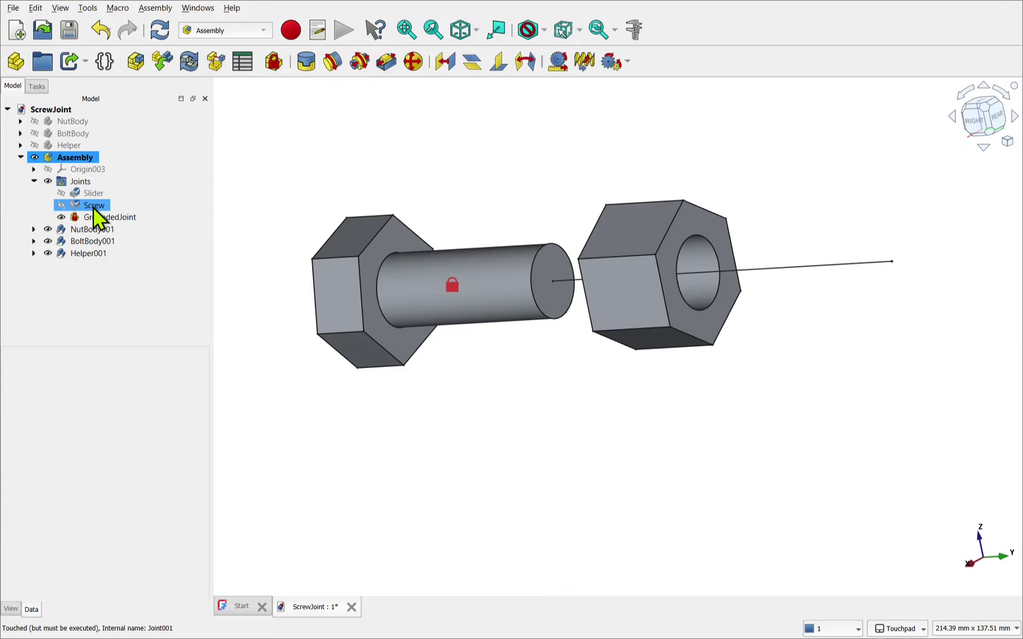
drag(760, 268, 820, 367)
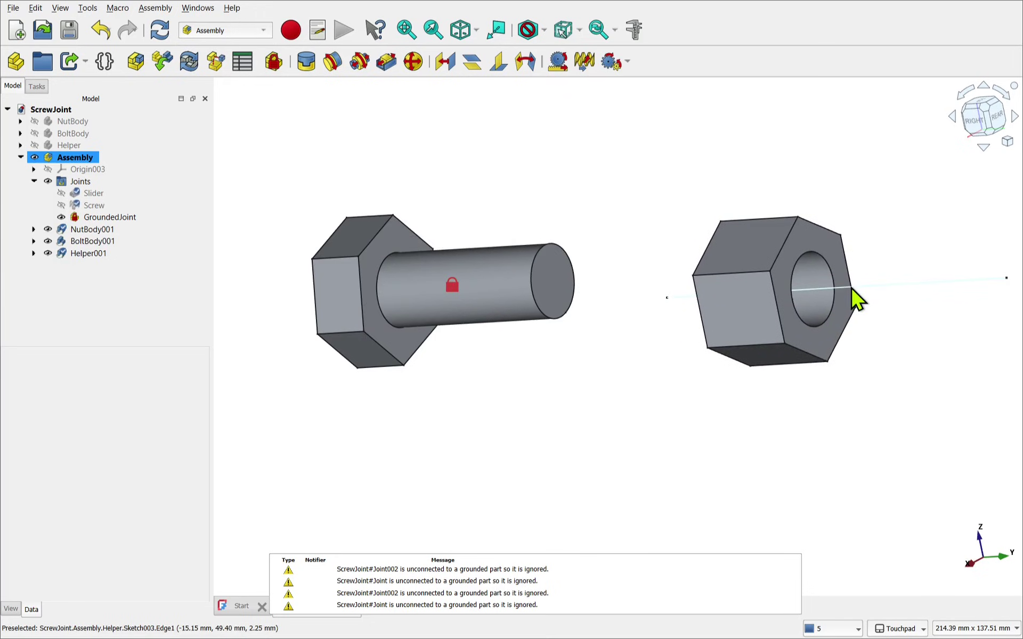
click(746, 241)
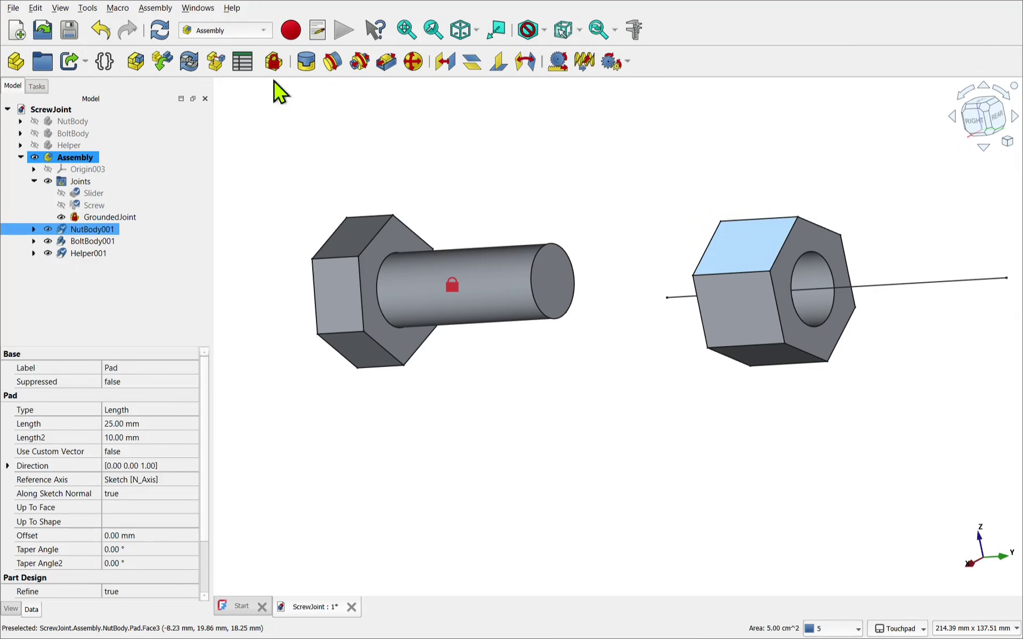
click(273, 61)
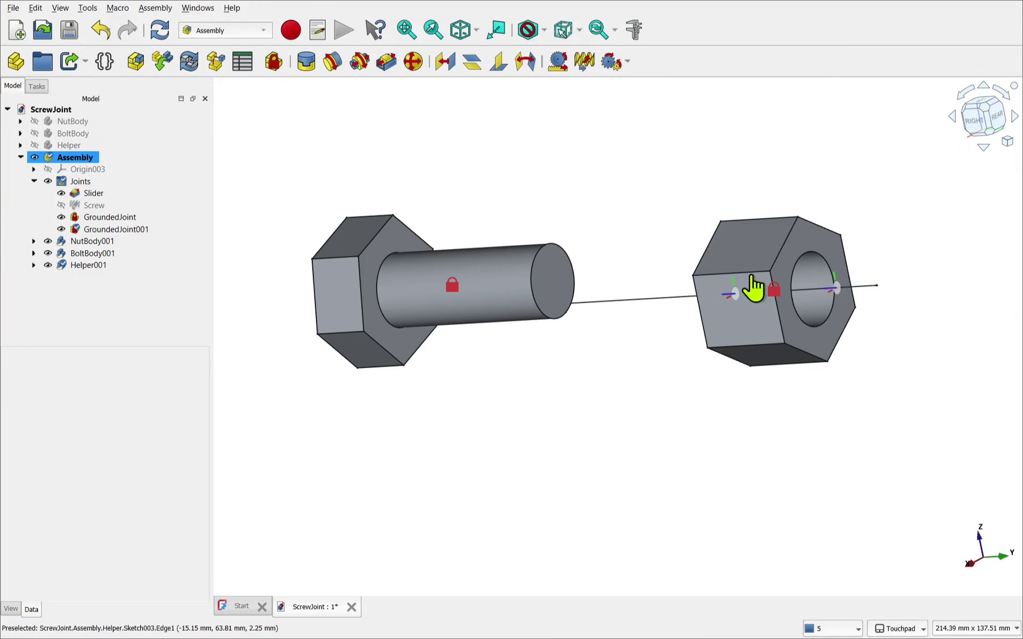
drag(818, 280, 937, 275)
click(757, 314)
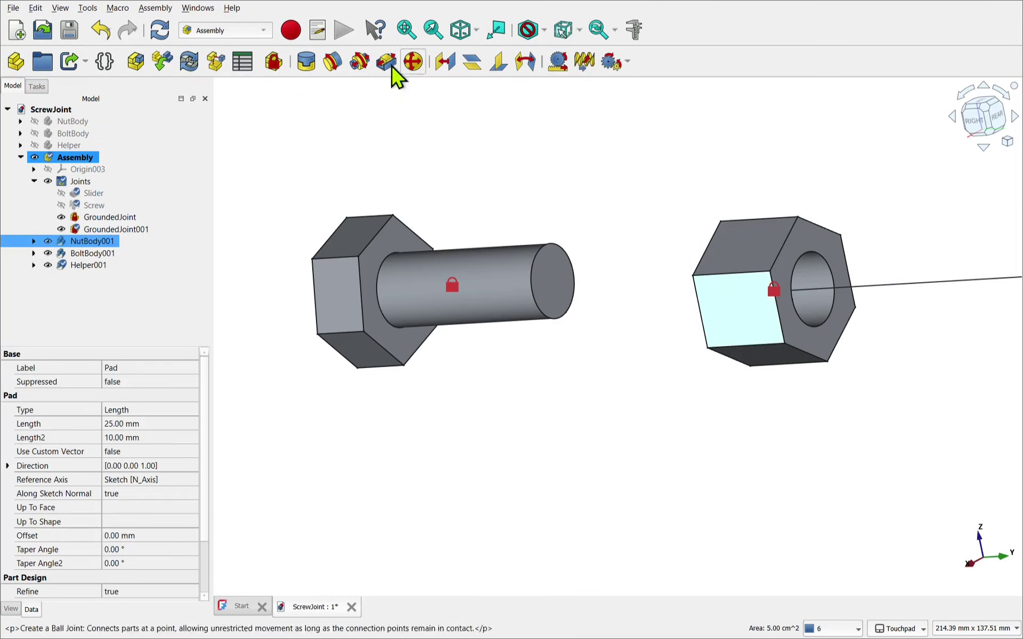
click(277, 69)
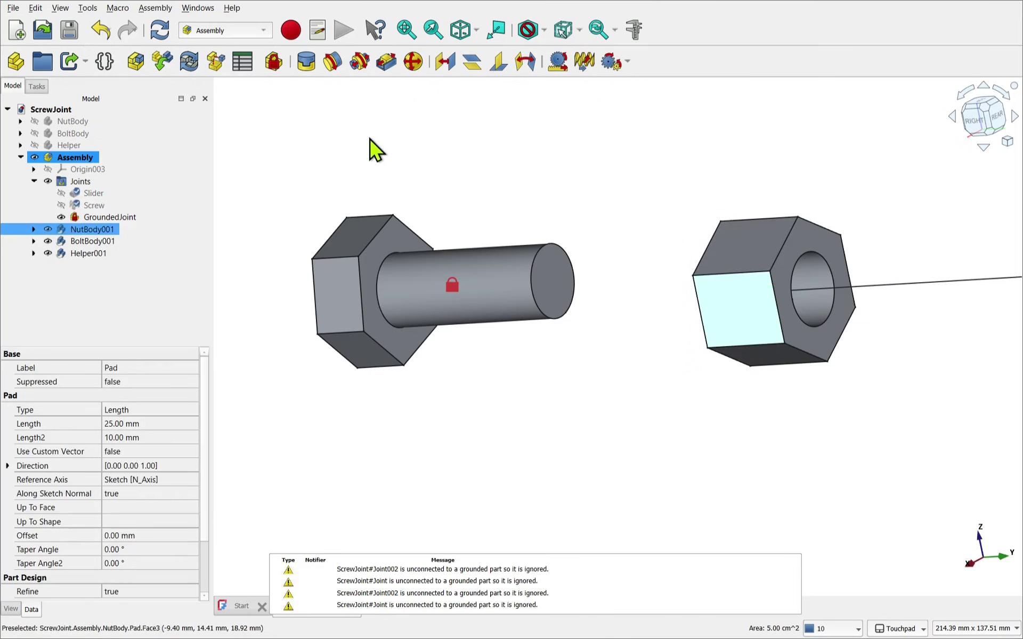
- Delete the Slider joint and bring the helper axis back to the bolt
click(94, 194)
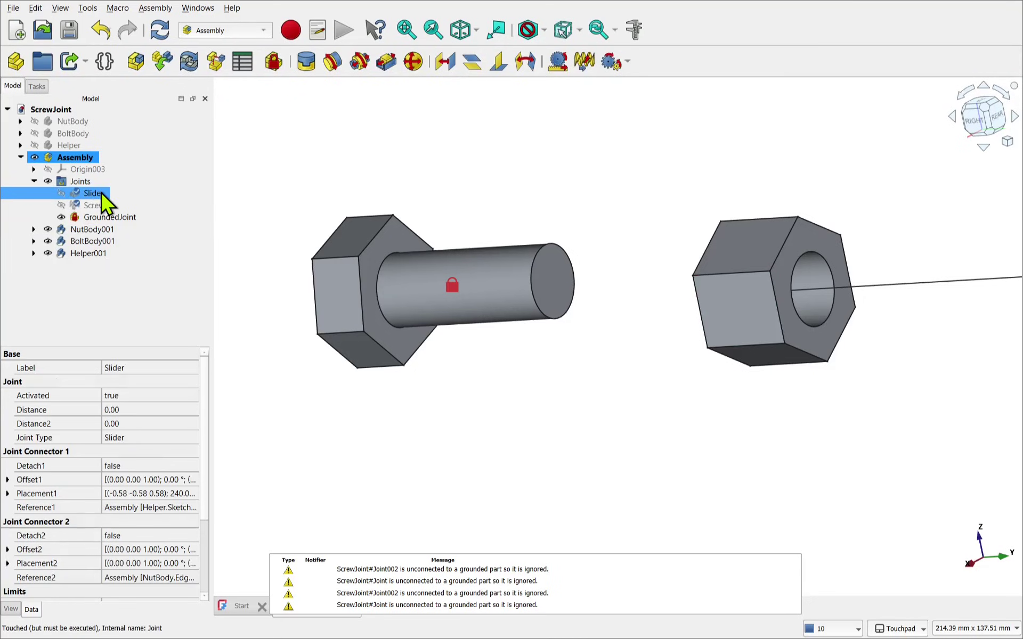
key(Delete)
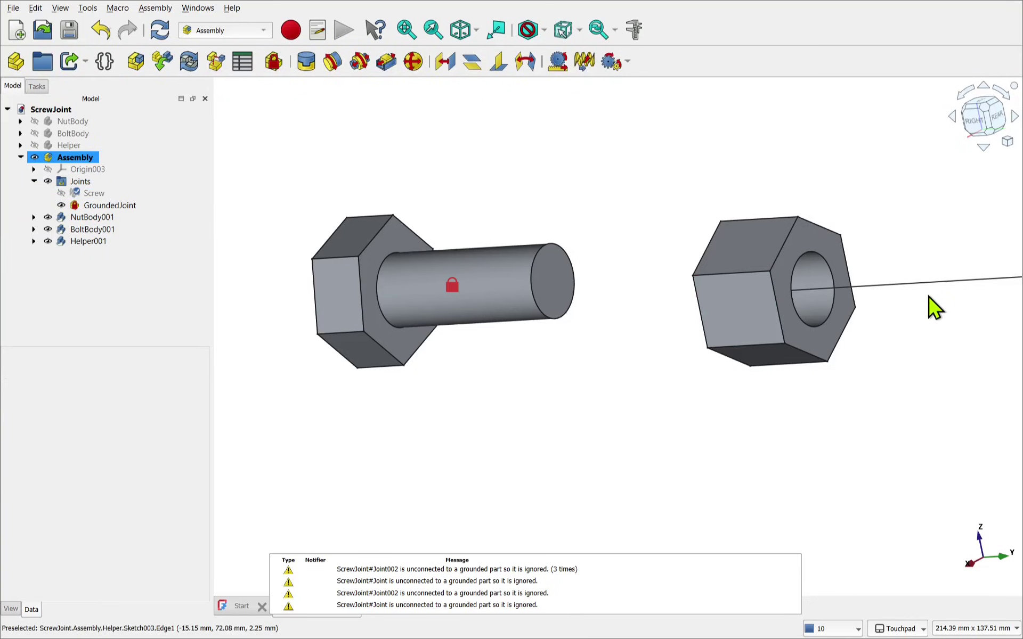
mouse_move(927, 288)
mouse_down()
mouse_move(578, 295)
mouse_move(742, 296)
mouse_up()
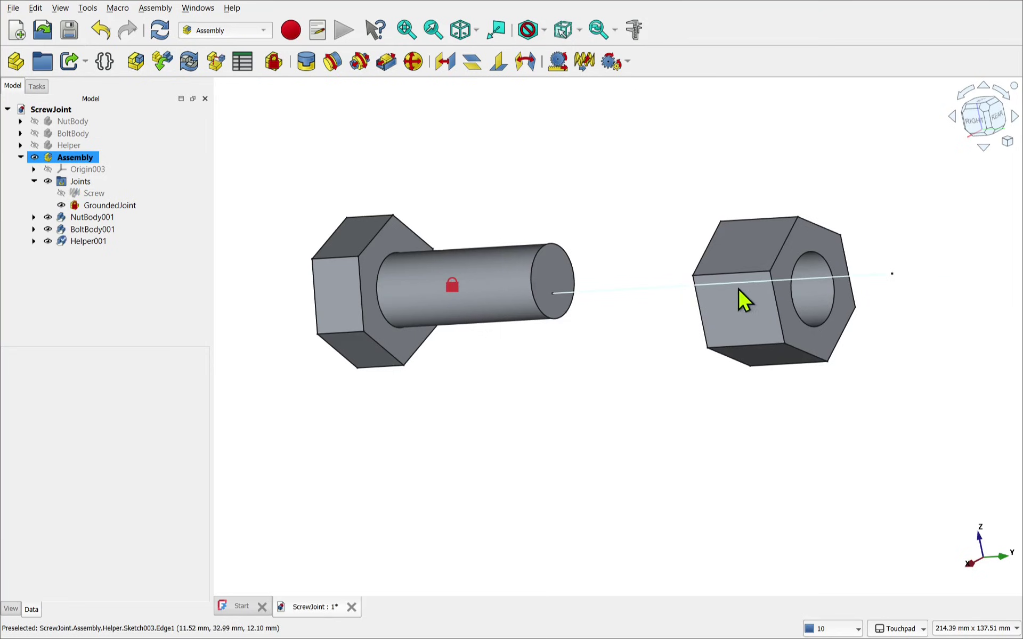
- Add a Slider joint between the helper axis line and the bolt's end face
click(628, 293)
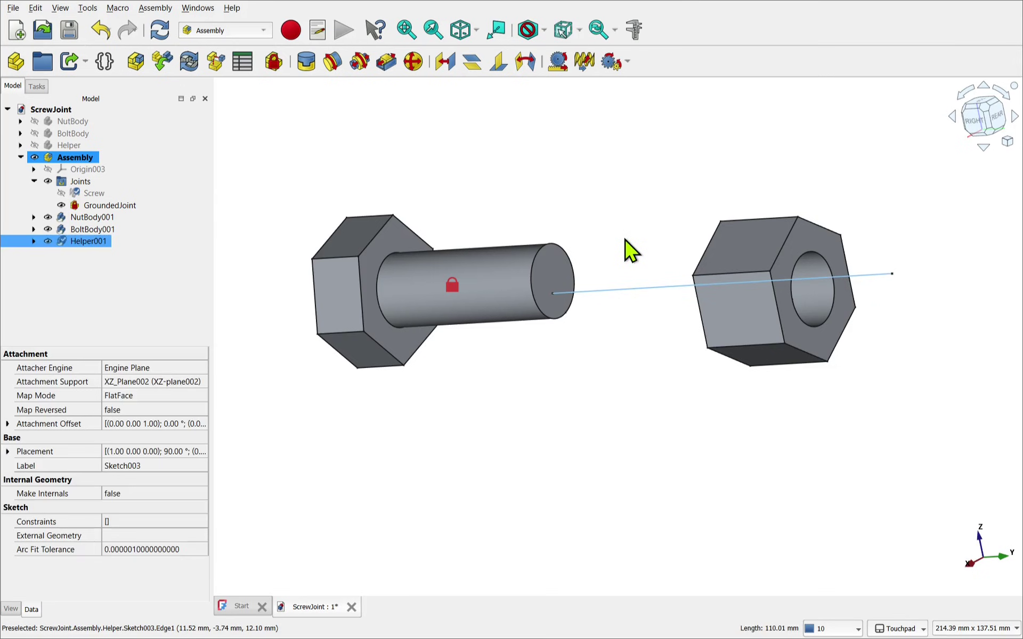
ctrl+click(568, 259)
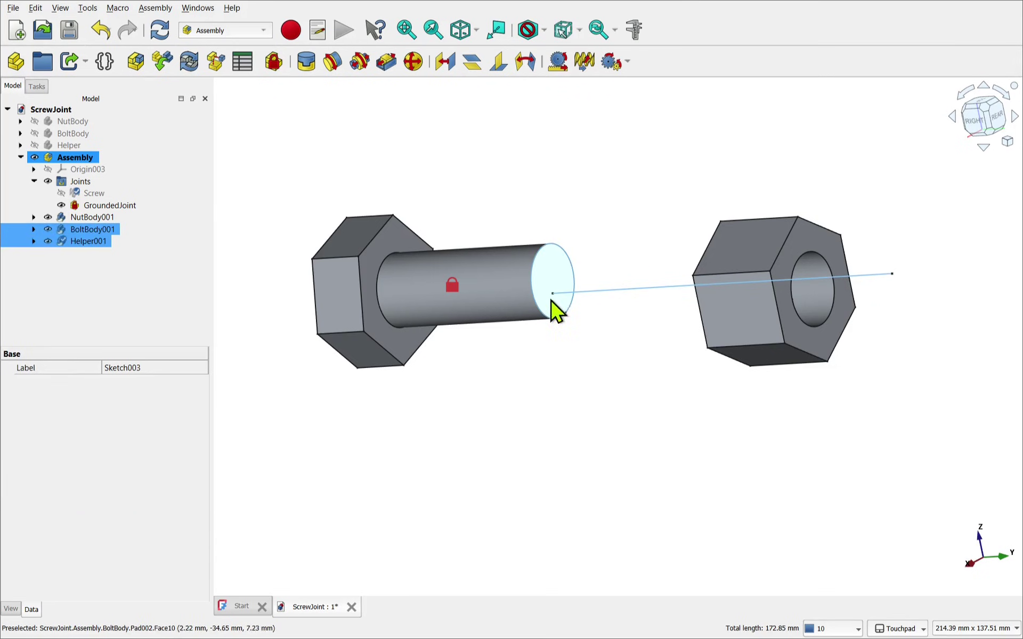
click(386, 62)
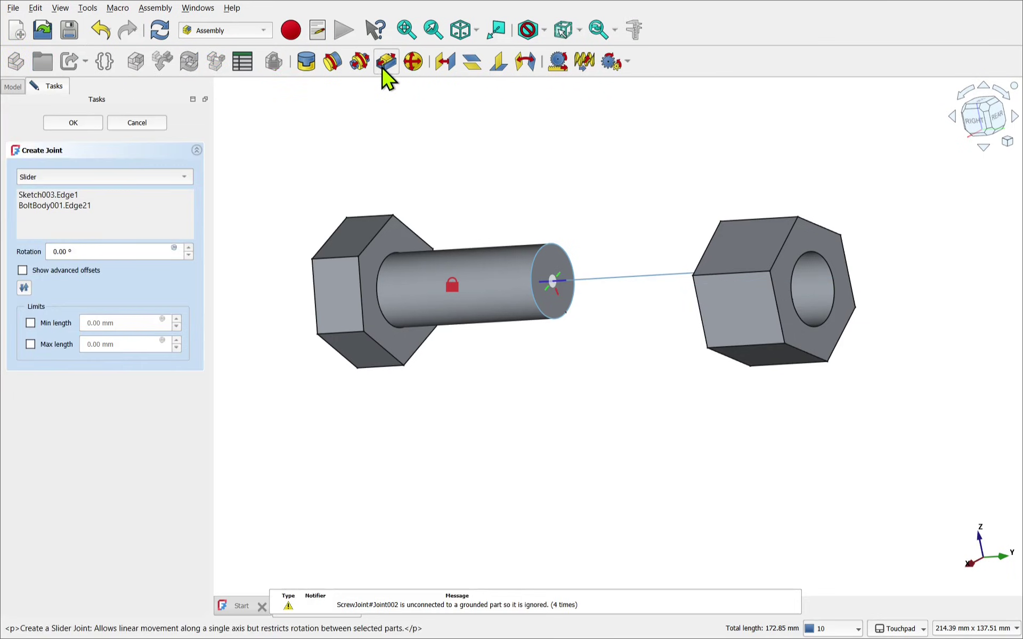
click(86, 126)
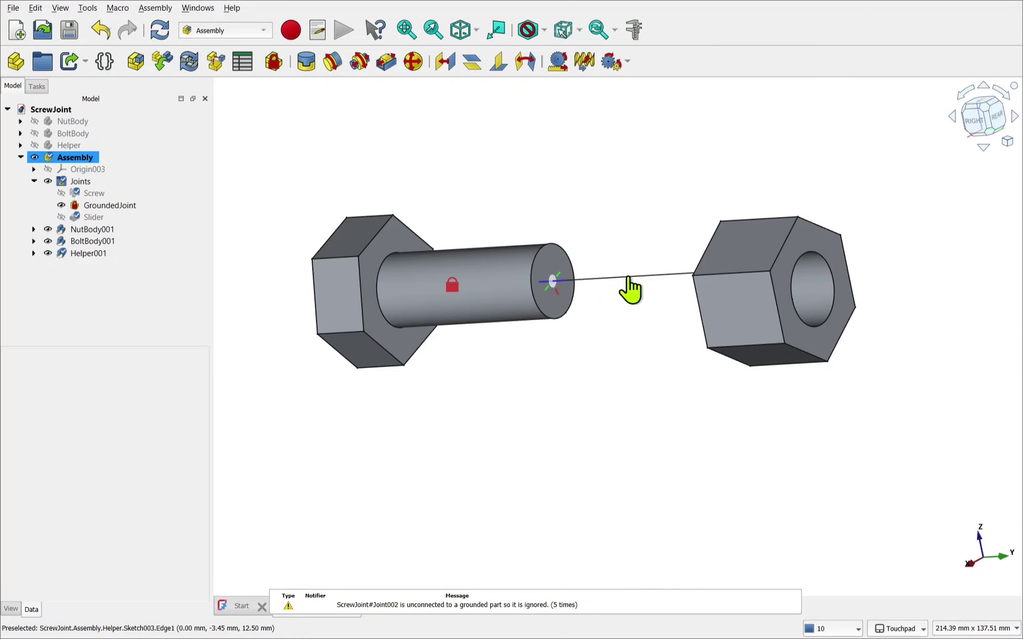
mouse_move(452, 278)
mouse_down()
mouse_move(692, 290)
mouse_move(479, 274)
mouse_move(758, 276)
mouse_move(609, 282)
mouse_up()
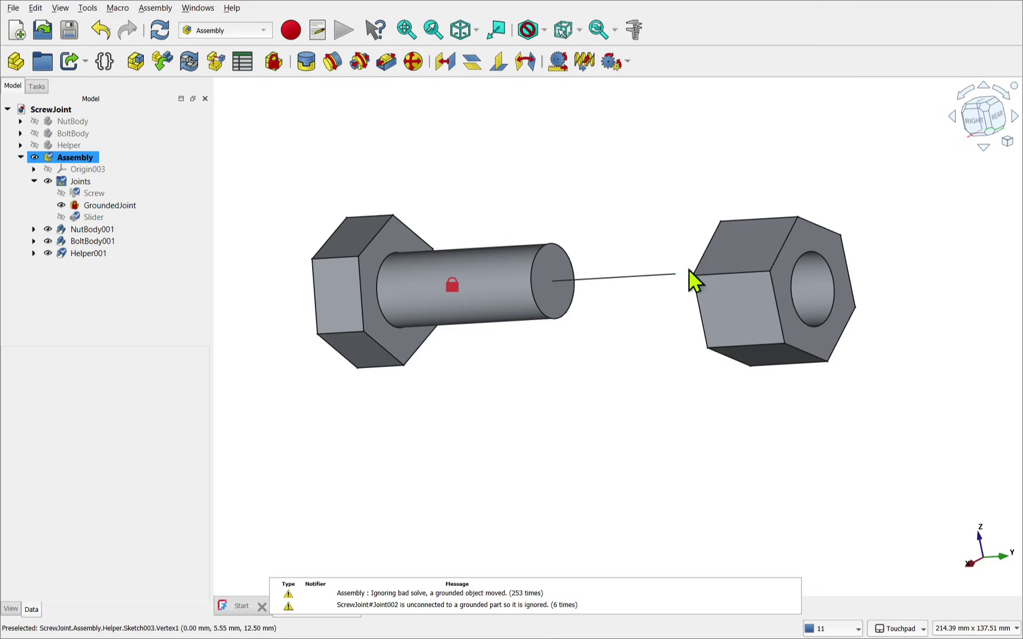
- Add a Revolute joint linking the nut's hole edge to the helper axis line
click(800, 308)
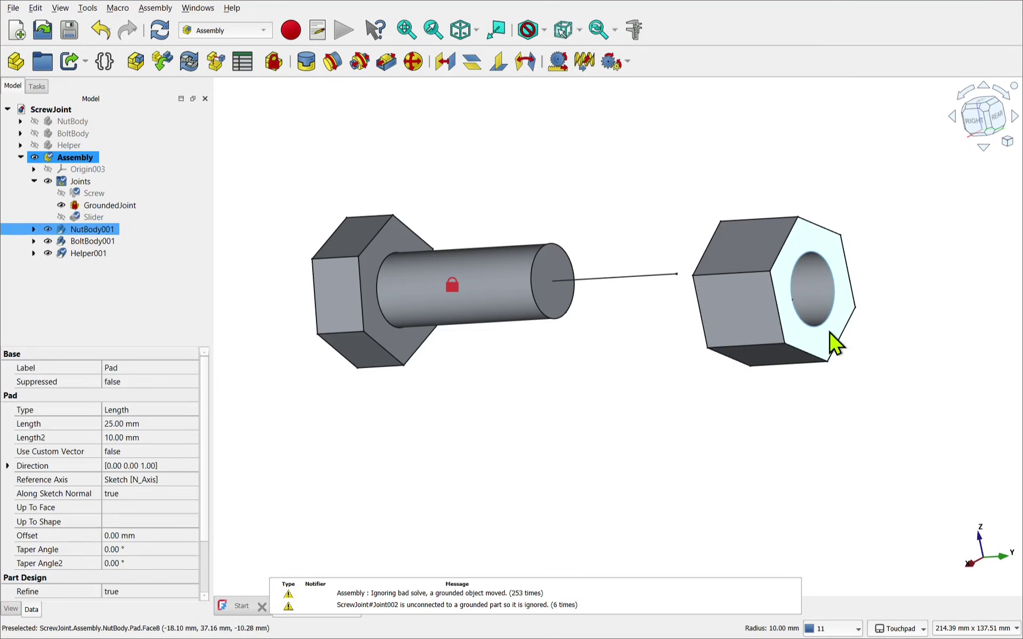
ctrl+click(615, 276)
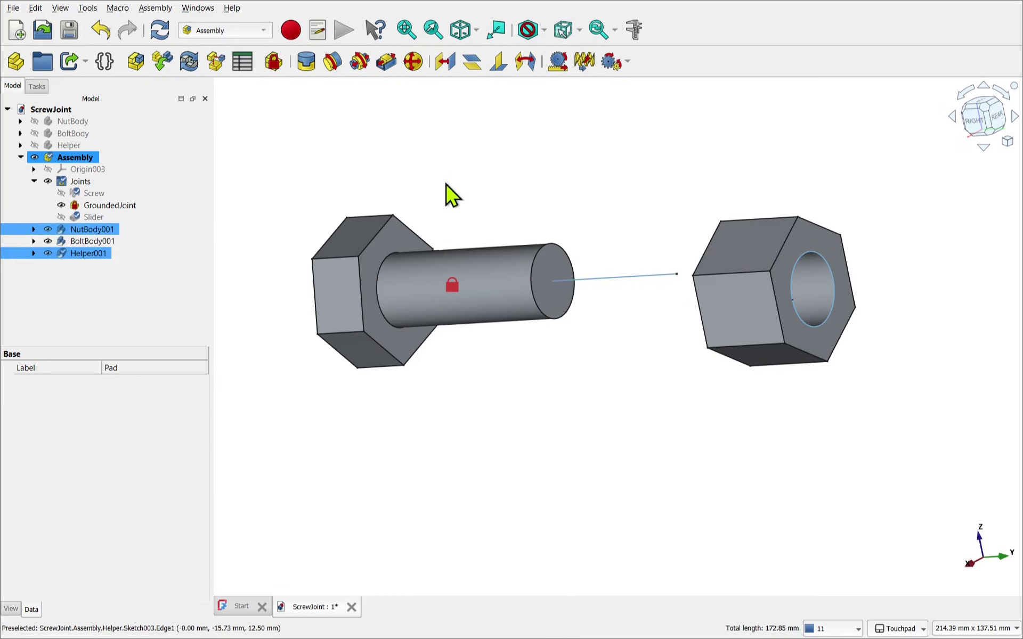
click(331, 62)
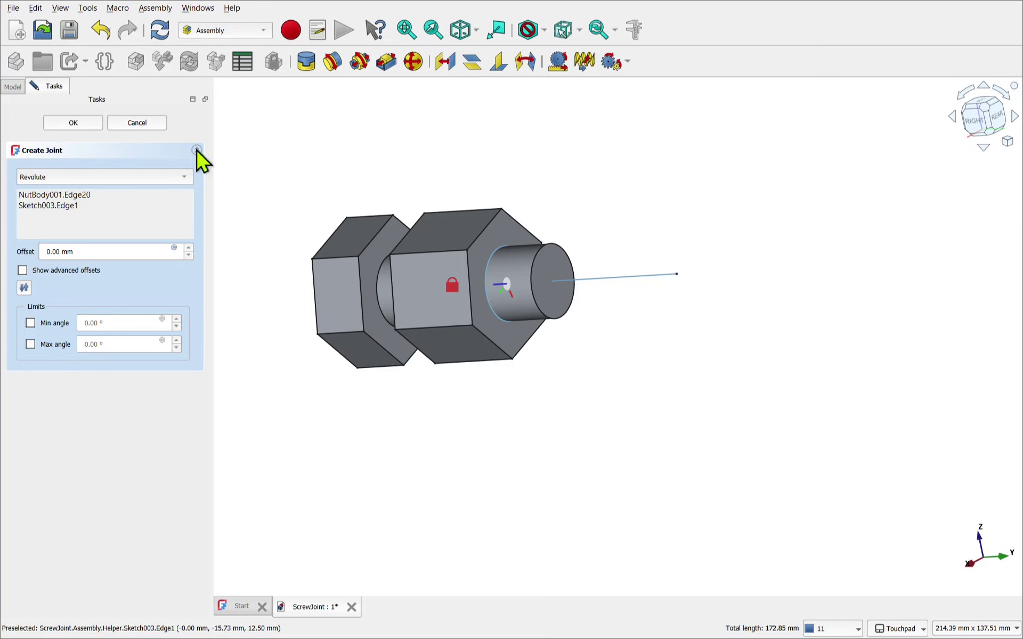
click(63, 127)
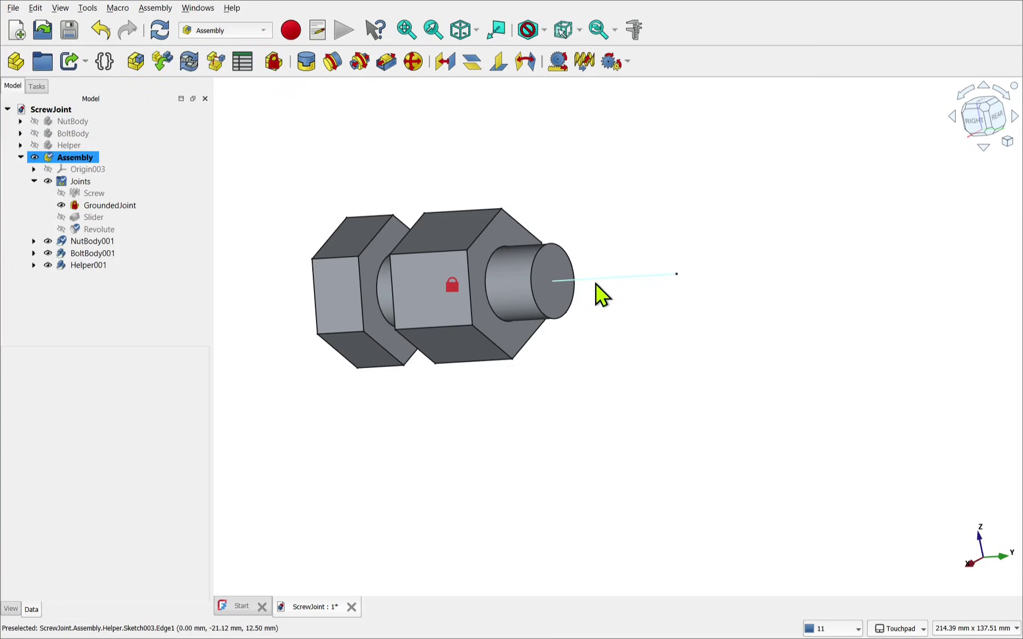
- Rotate the nut around the bolt and slide the parts back and forth along the helper axis
drag(598, 292, 746, 282)
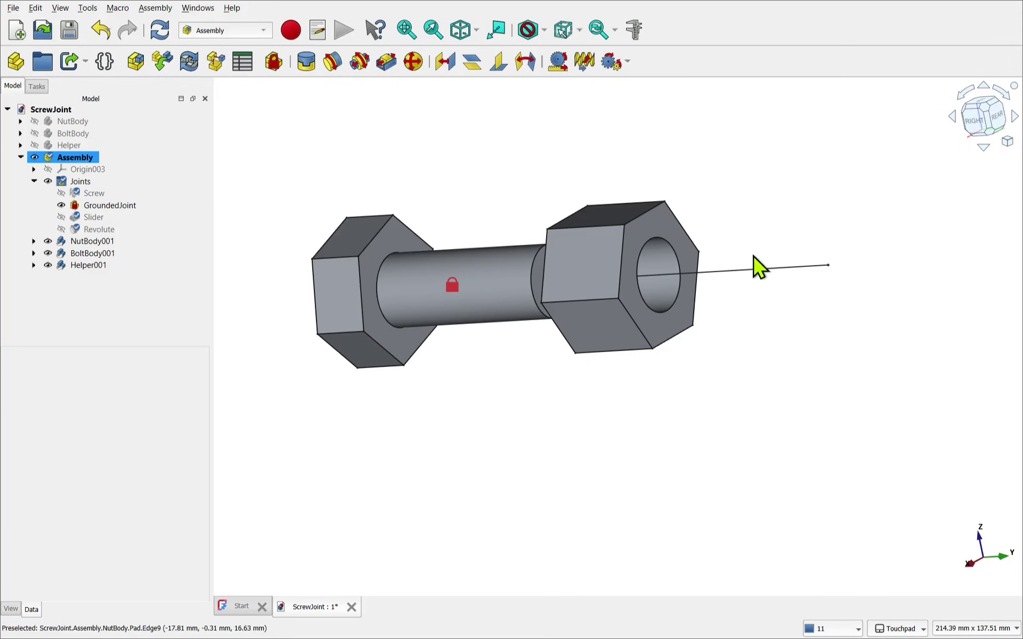
drag(756, 269, 724, 317)
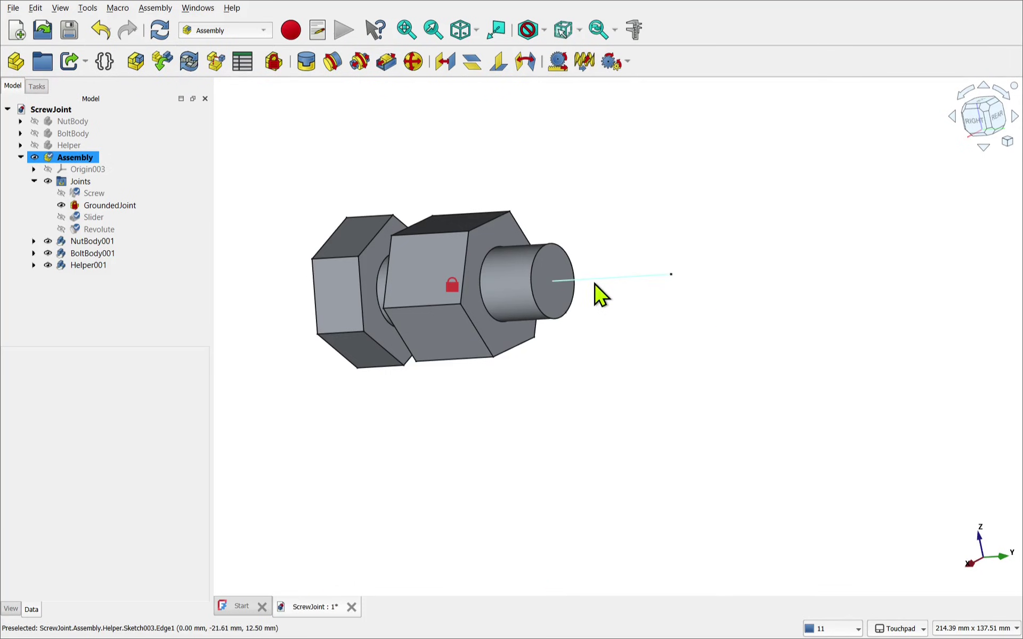
drag(600, 292, 646, 290)
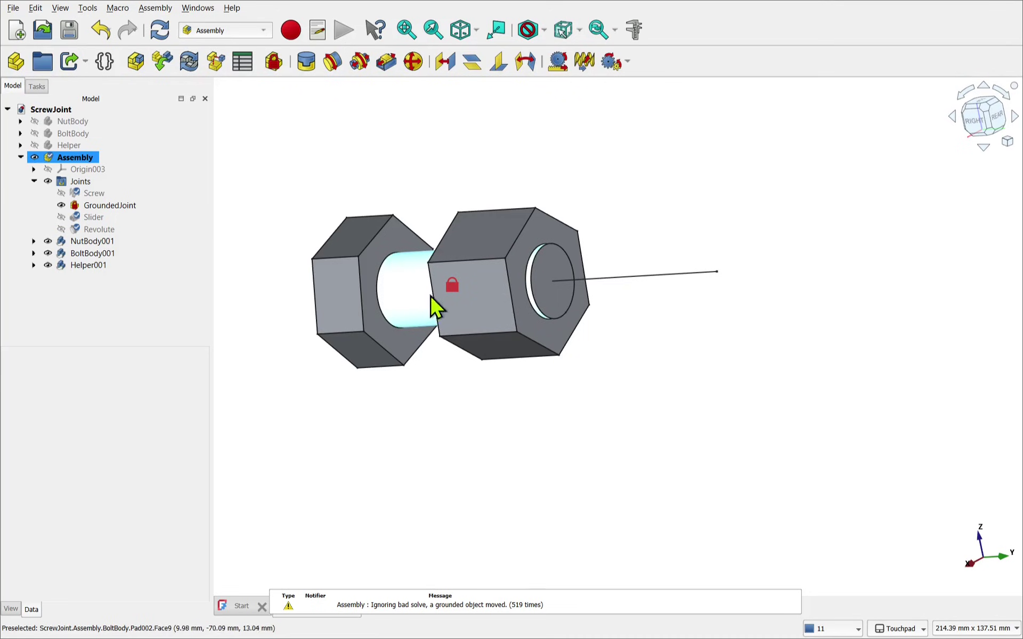
- Limit the Slider joint's travel to -24.93 mm minimum and 0 mm maximum
click(971, 128)
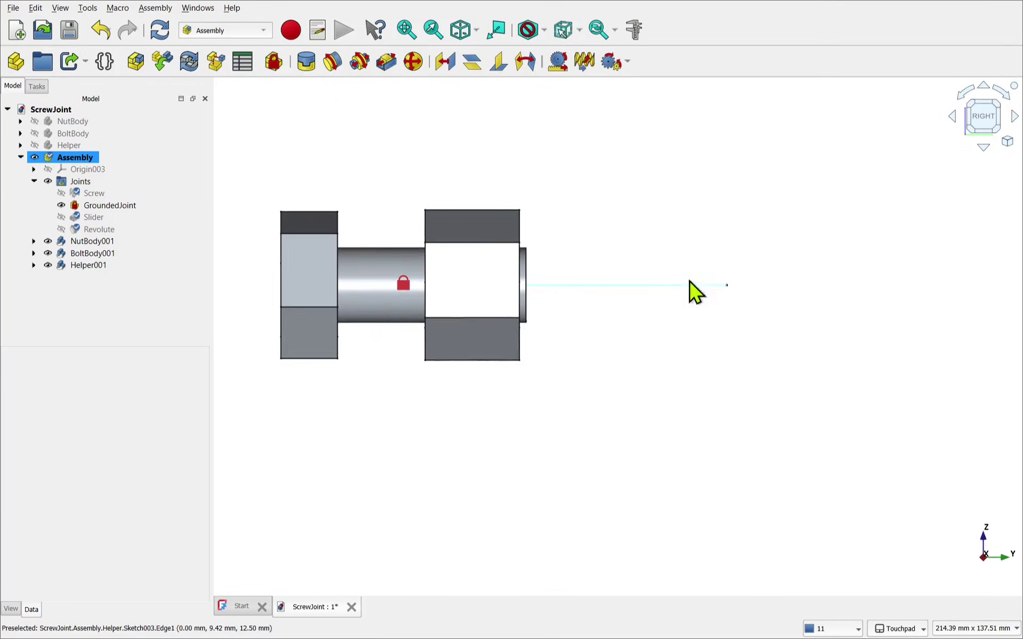
drag(655, 303, 756, 302)
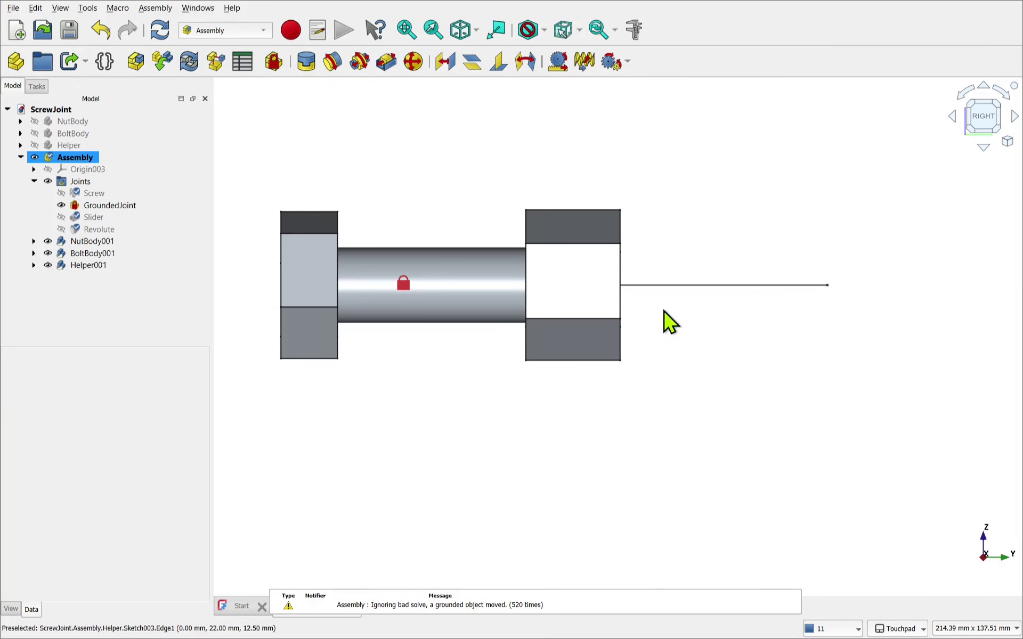
double_click(94, 218)
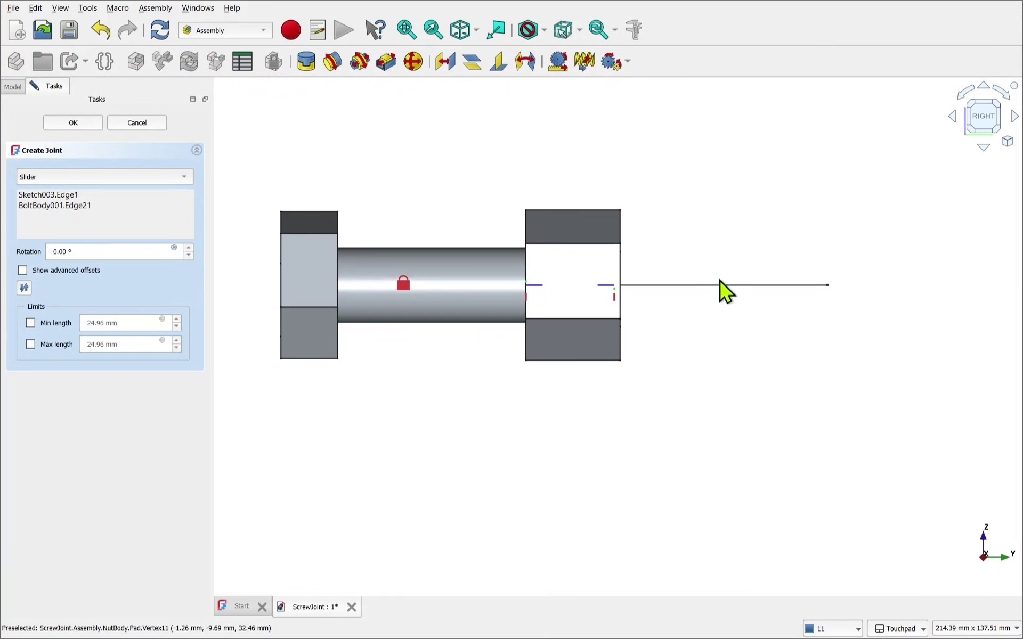
drag(723, 288, 631, 282)
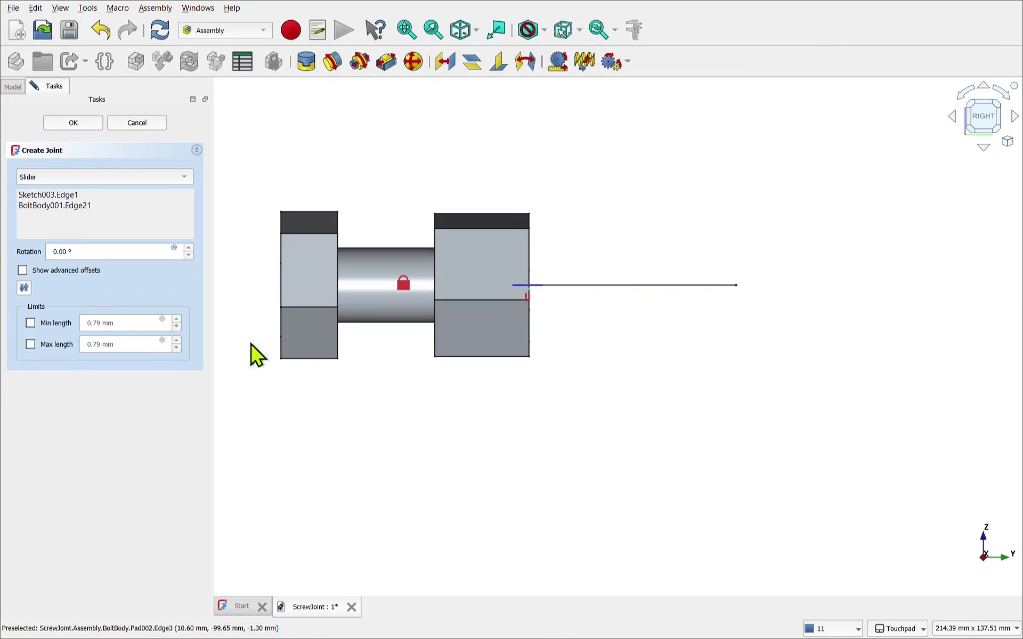
drag(612, 292, 515, 304)
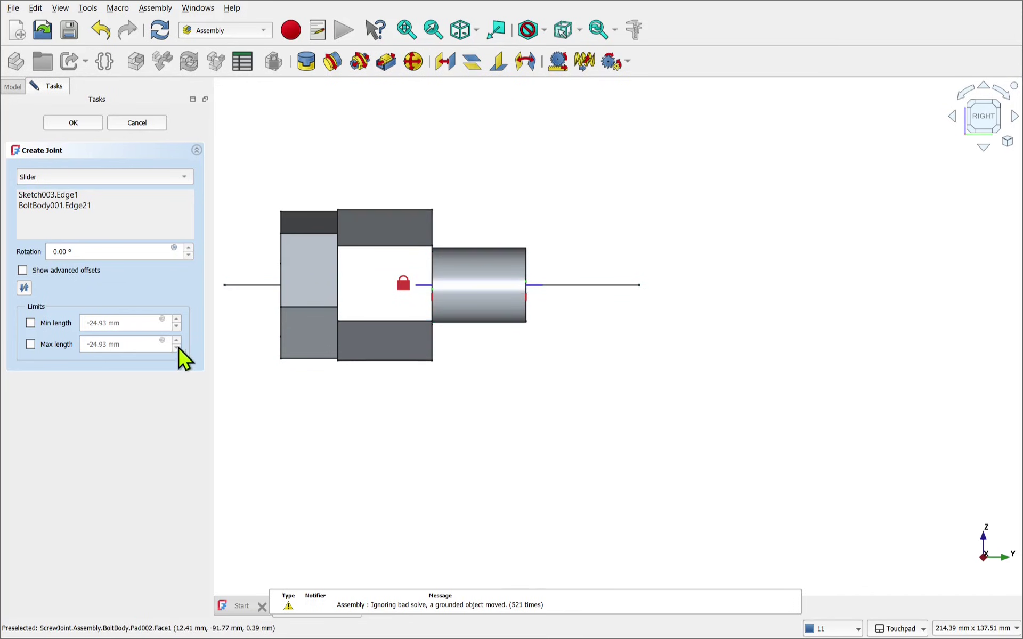
click(30, 323)
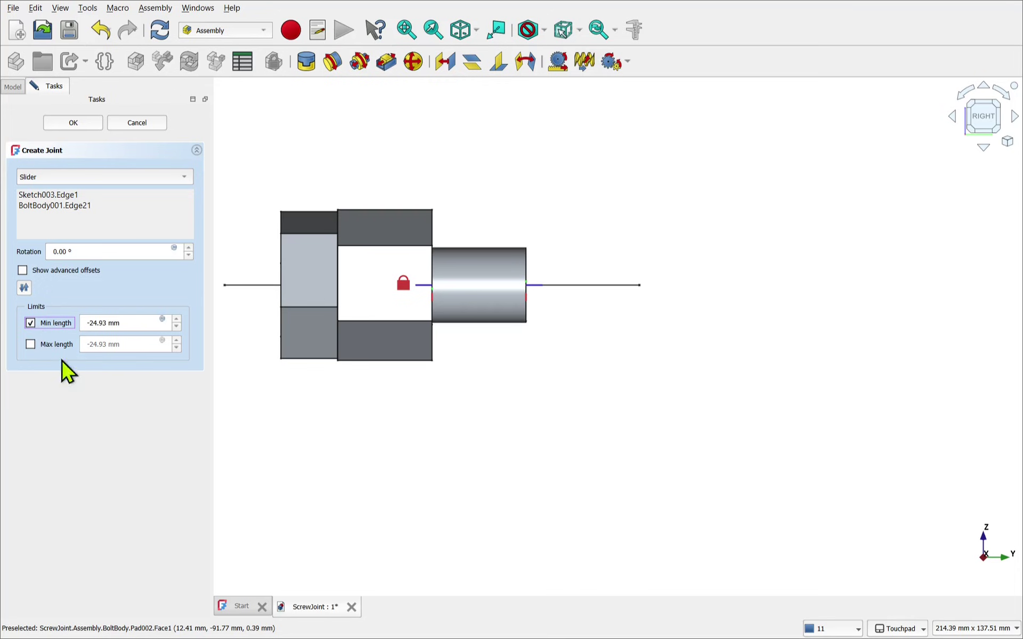
drag(580, 290, 646, 298)
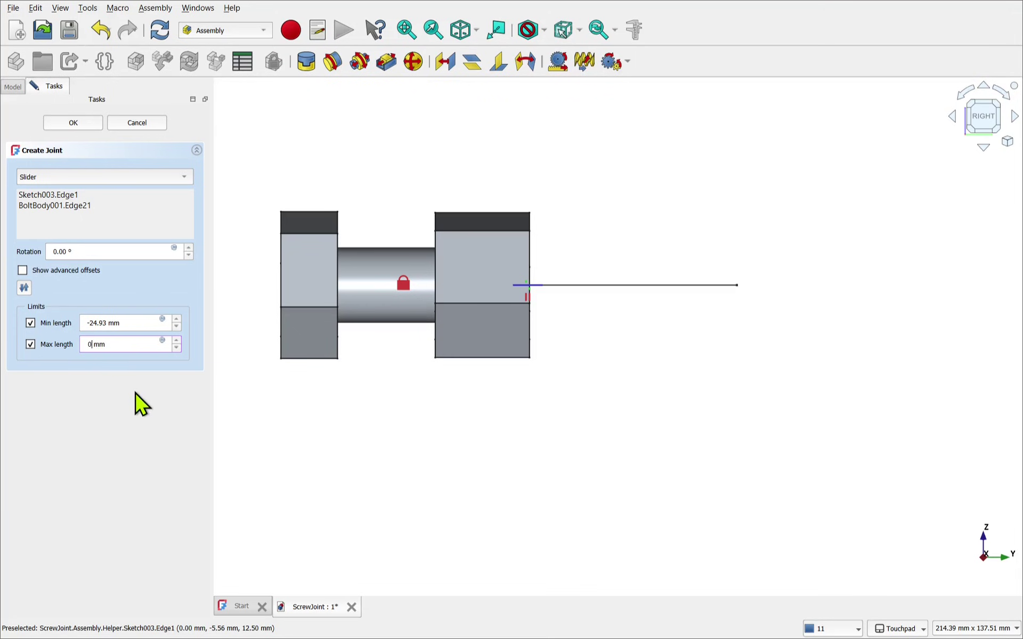
click(65, 123)
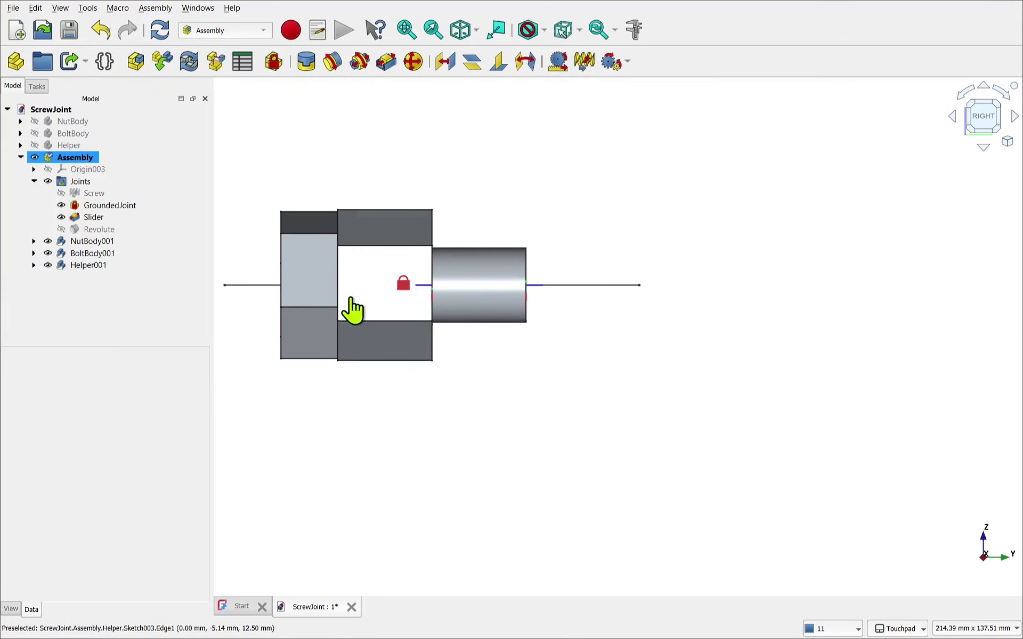
- Run the nut along the bolt axis and back, viewing it from a tilted 3D angle
mouse_move(497, 304)
mouse_down()
mouse_move(797, 299)
mouse_move(744, 299)
mouse_move(762, 299)
mouse_move(760, 287)
mouse_up()
middle_drag(566, 343, 696, 426)
mouse_move(617, 241)
mouse_down()
mouse_move(466, 292)
mouse_move(686, 233)
mouse_up()
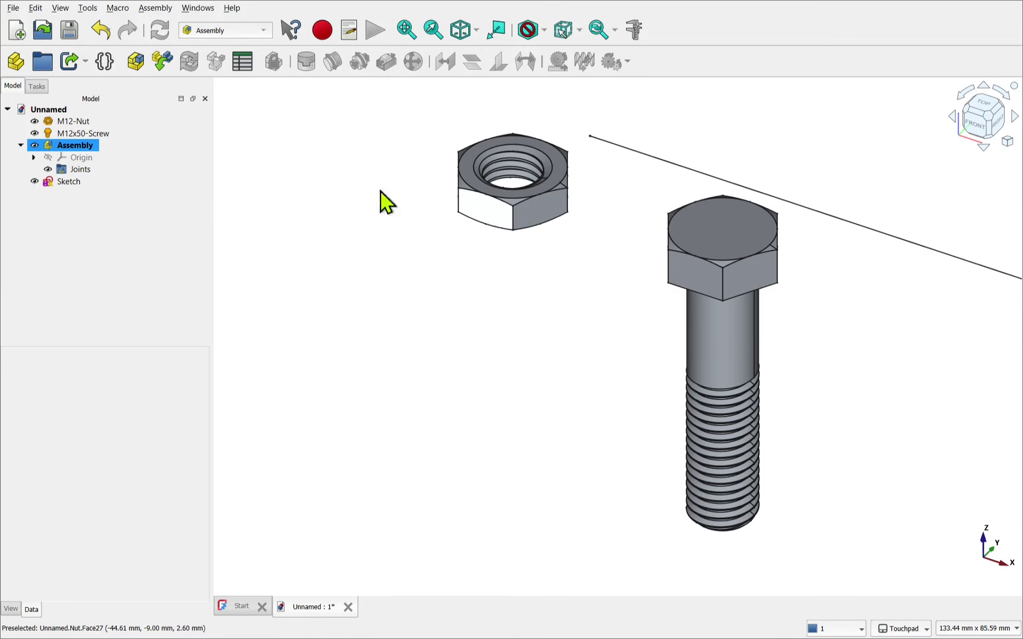
- Inspect the M12-Nut and M12x50-Screw properties, then switch to the Fasteners workbench
click(67, 126)
click(95, 136)
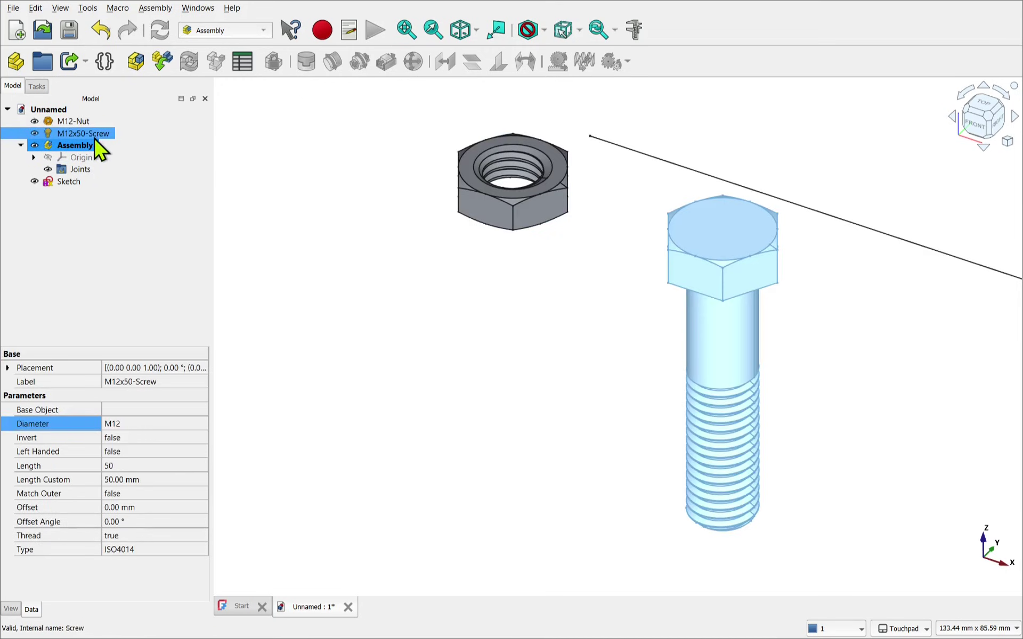
click(212, 32)
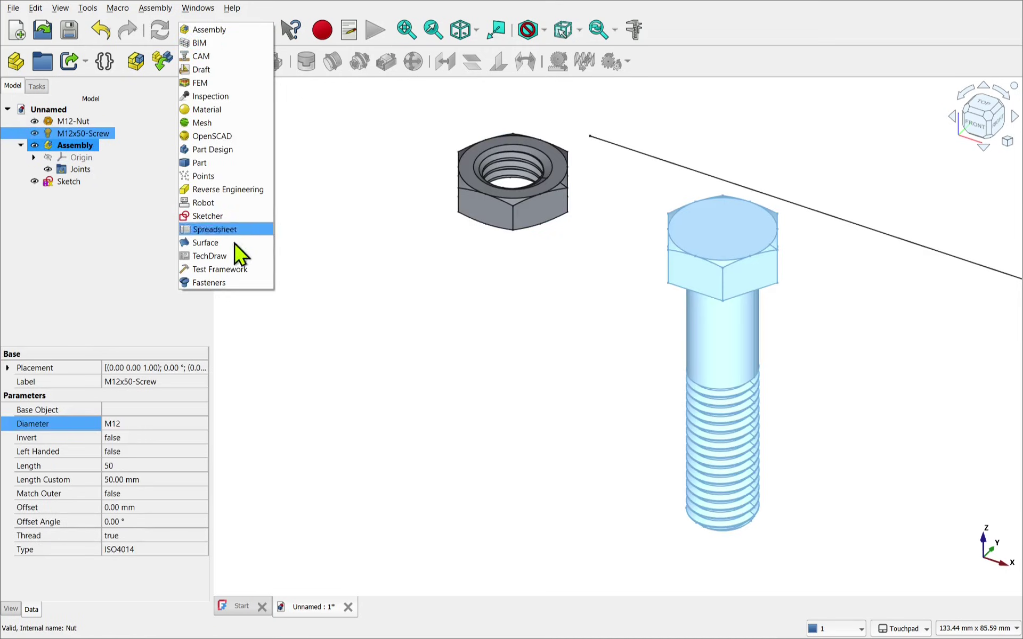
click(228, 284)
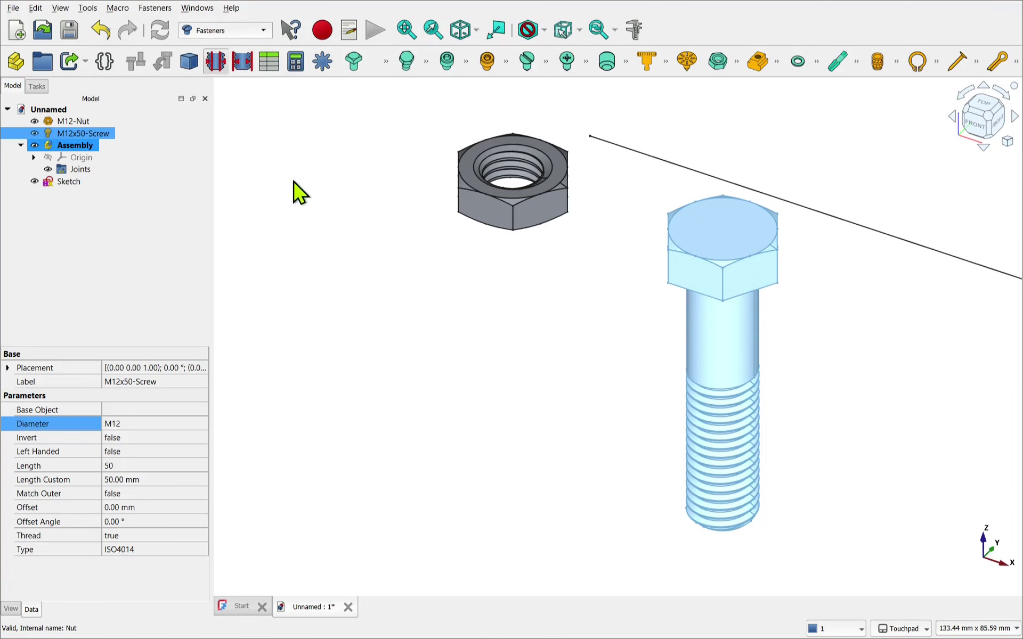
click(87, 8)
click(138, 206)
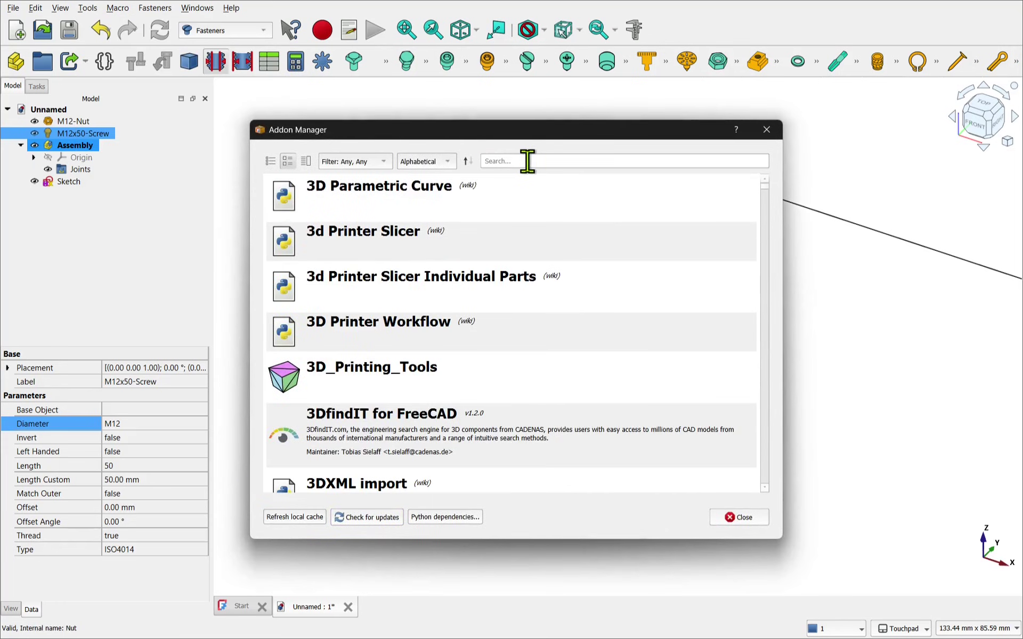
click(524, 161)
text(fas)
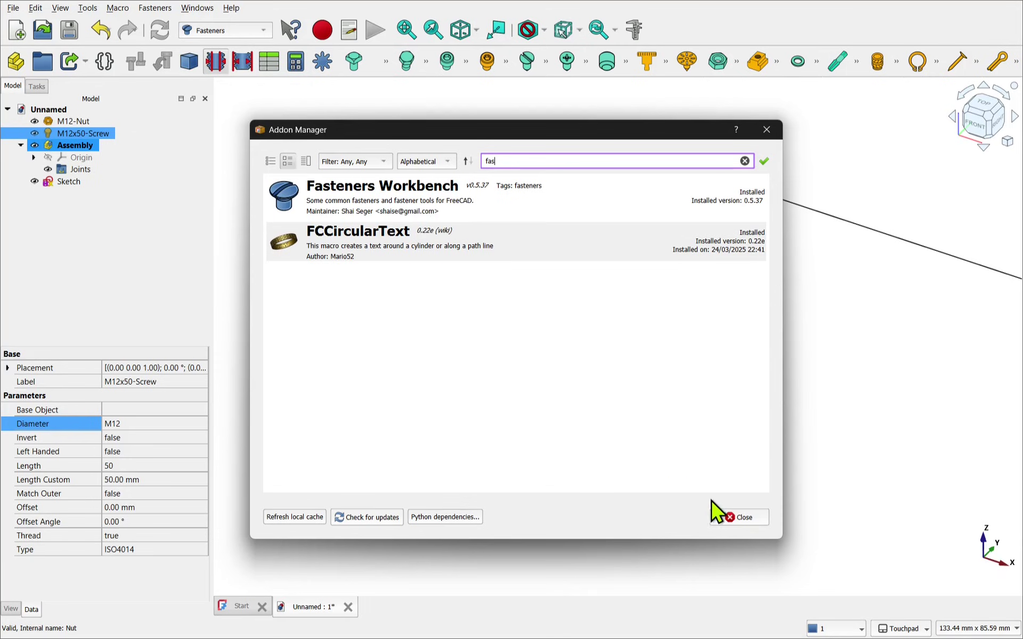
click(738, 517)
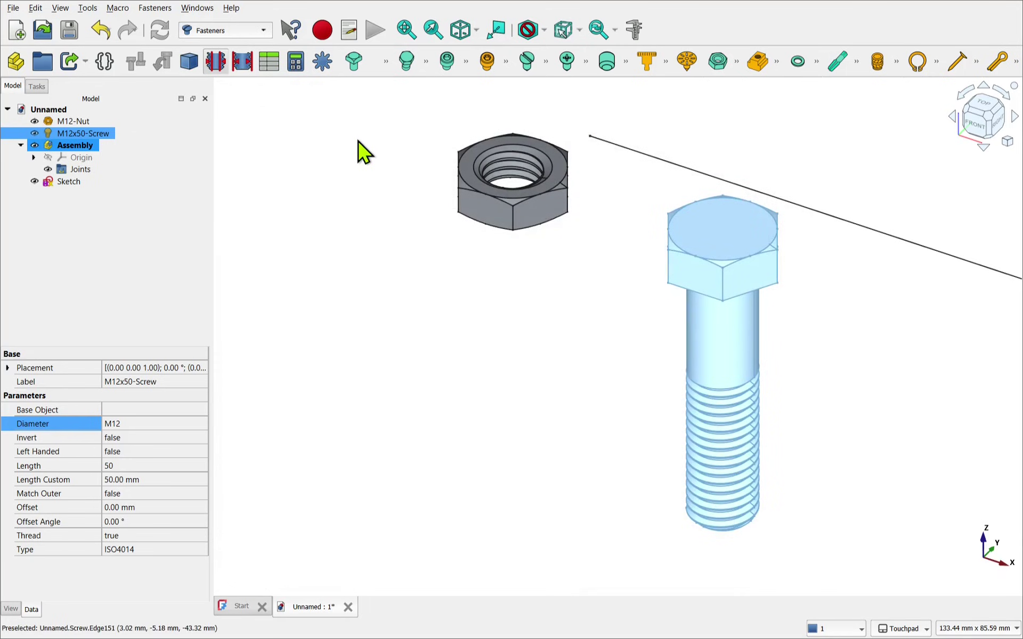
- Browse the hidden fastener types in the toolbar flyouts, then return to the Assembly workbench
click(384, 63)
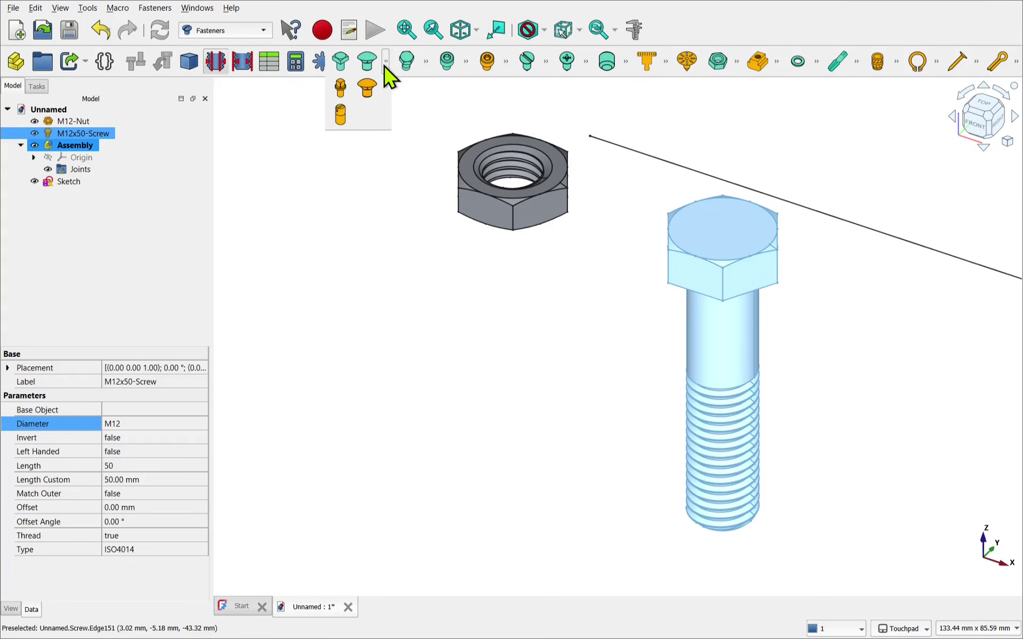
click(425, 67)
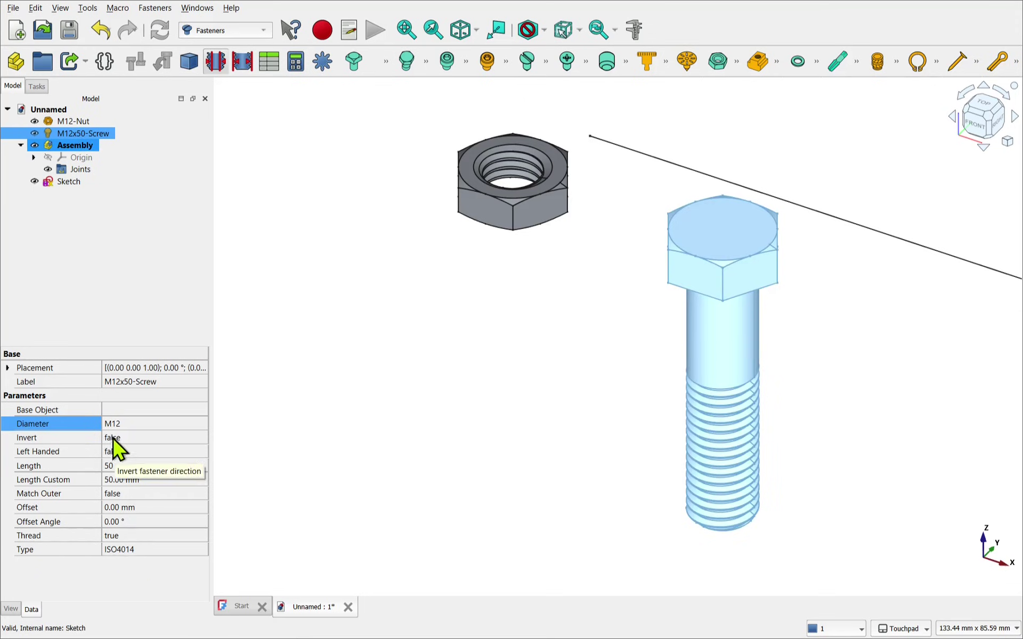
click(244, 31)
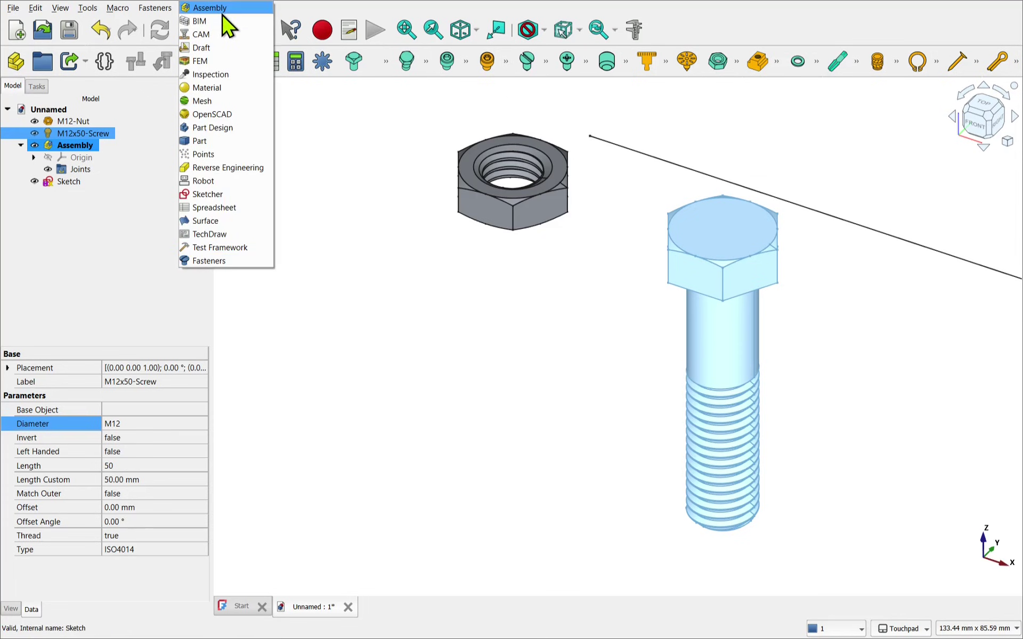
click(226, 9)
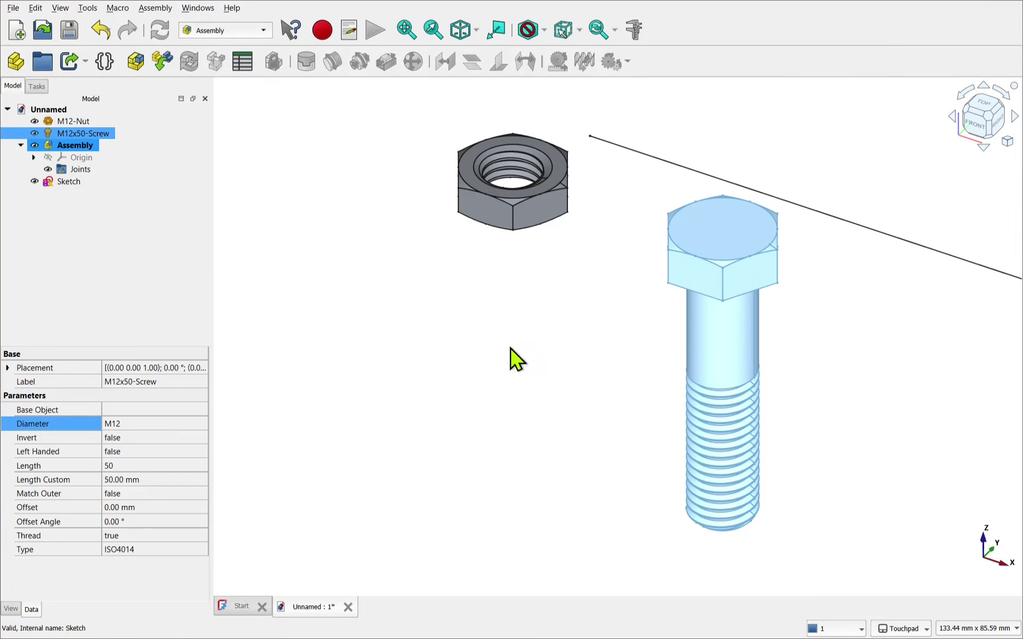
- Hide the original M12-Nut, M12x50-Screw and Sketch
click(534, 382)
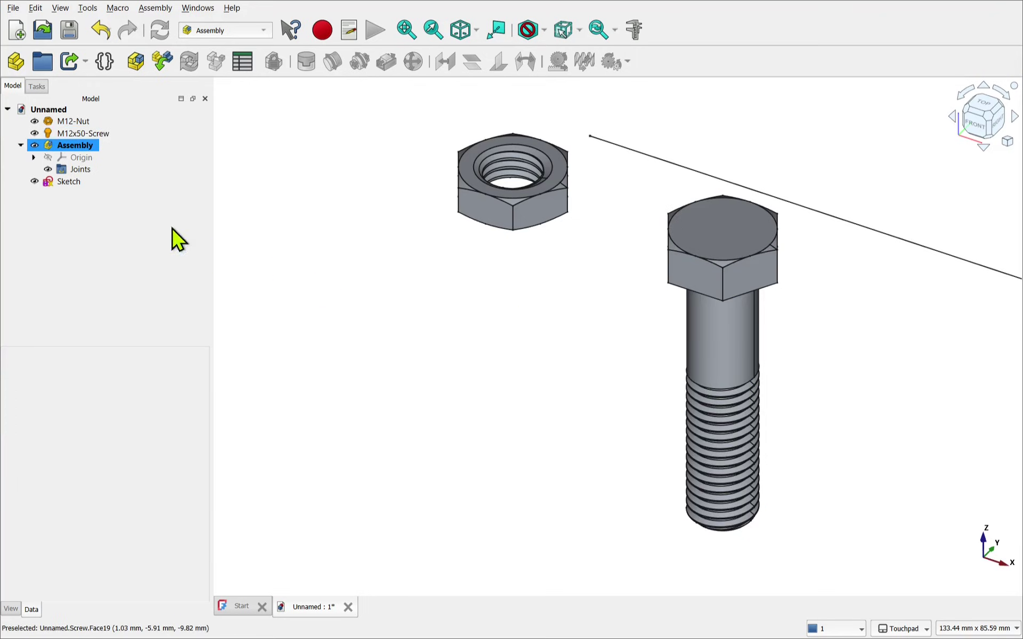
click(75, 123)
ctrl+click(80, 134)
ctrl+click(70, 182)
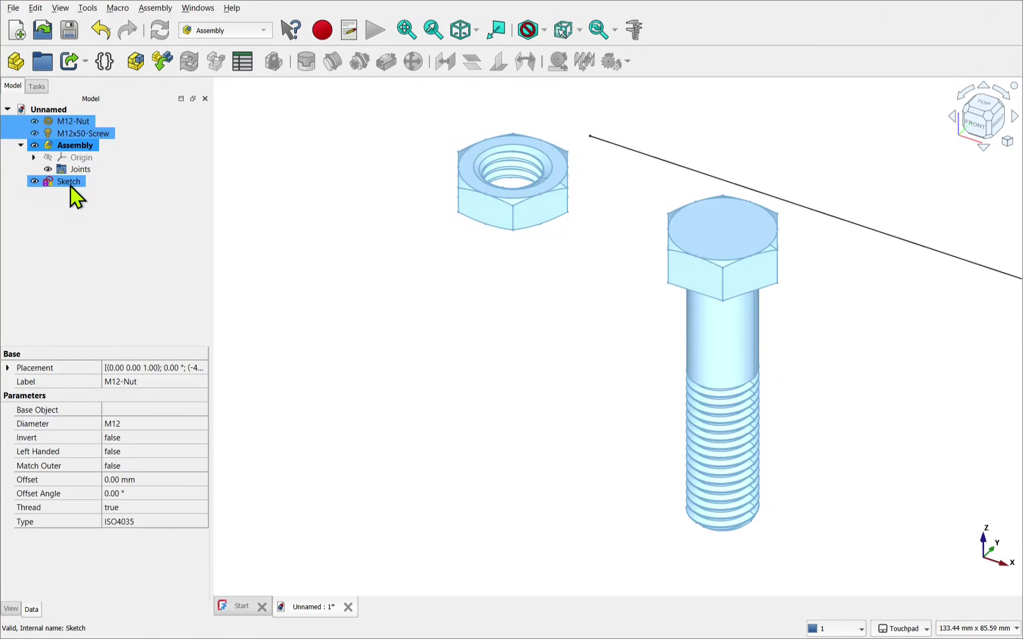
key(space)
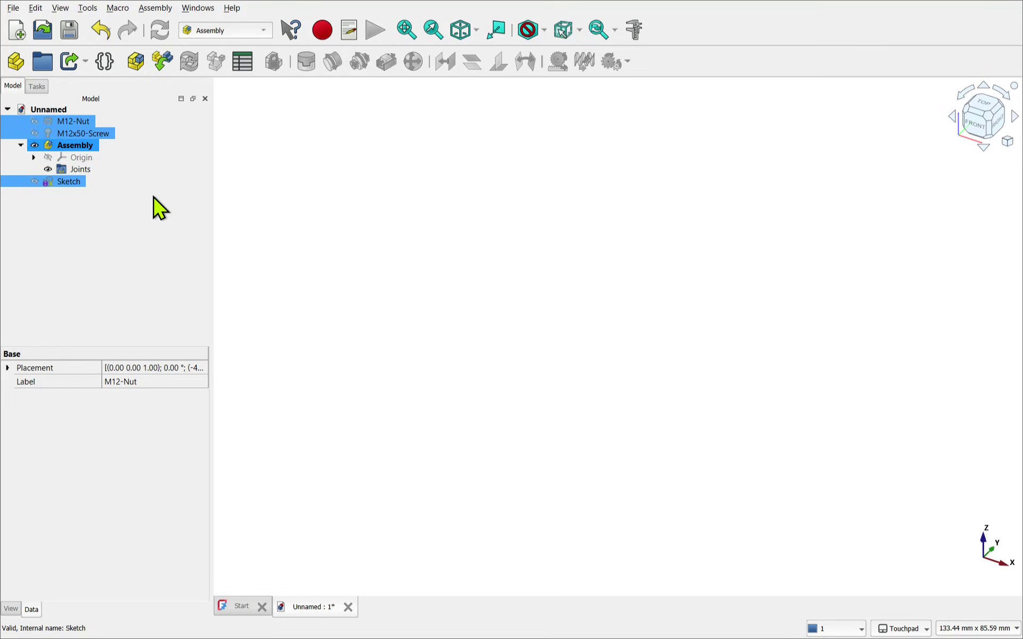
click(397, 219)
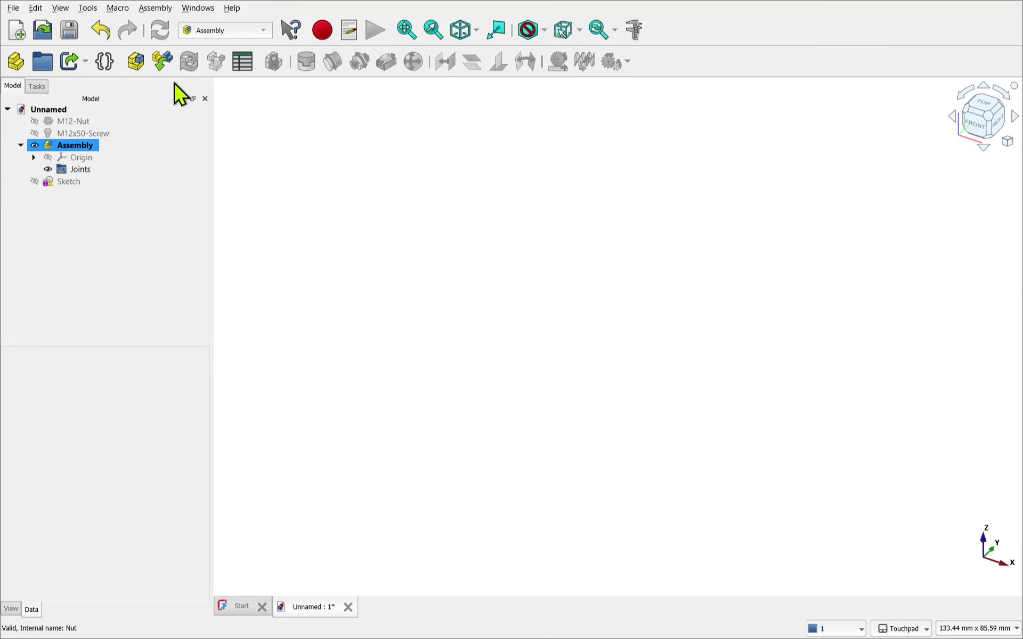
- Insert the M12x50-Screw as grounded, plus the M12-Nut and Sketch, into the assembly
click(162, 63)
click(101, 206)
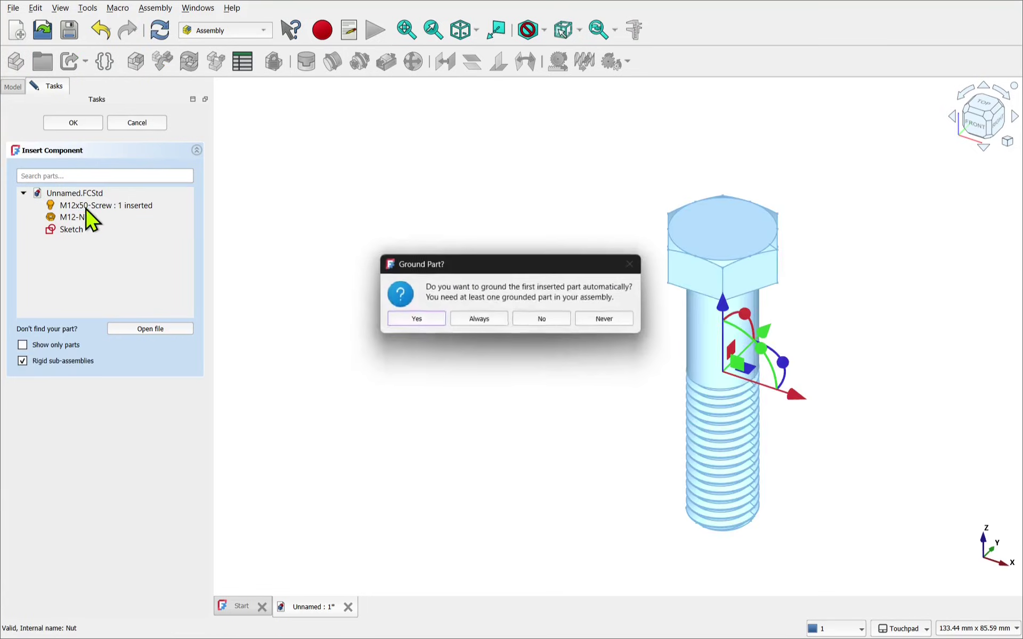
click(403, 322)
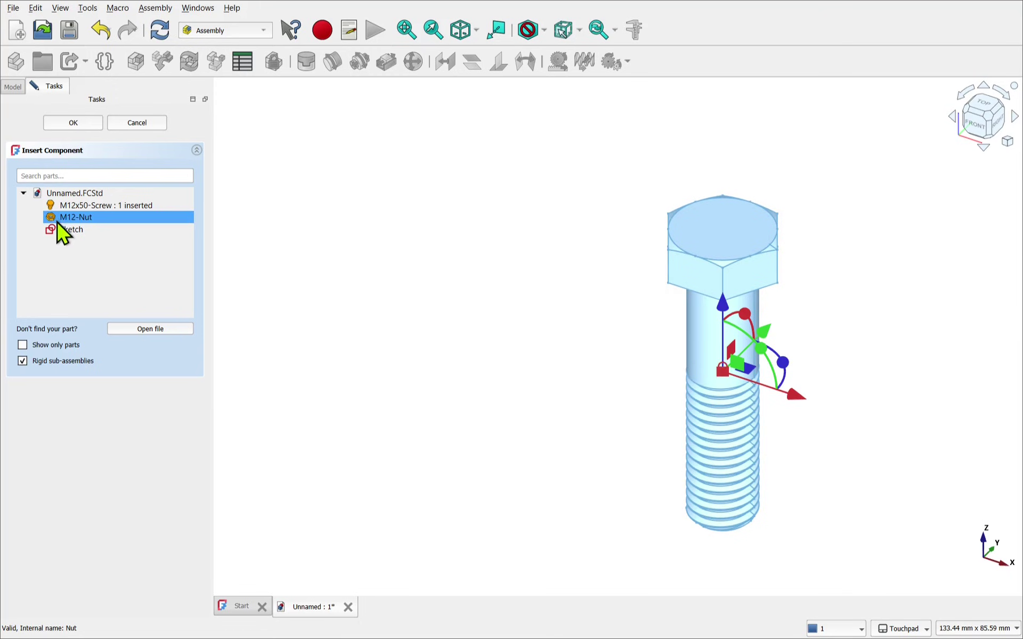
click(66, 217)
click(66, 229)
click(72, 124)
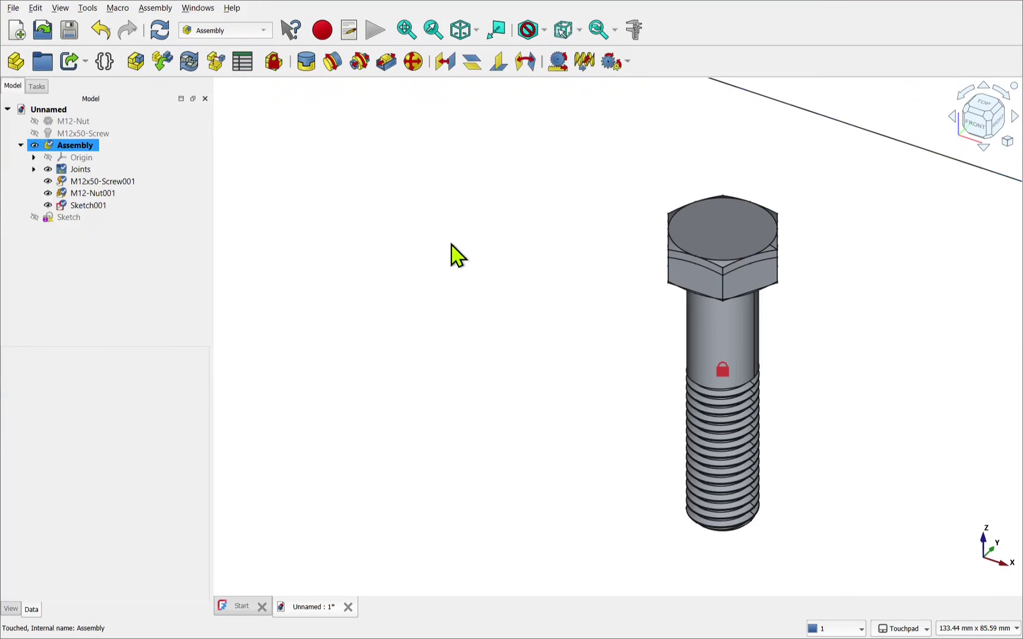
- Move M12-Nut001 to -56 mm along X, away from the screw
scroll(452, 251, down, 3)
click(91, 205)
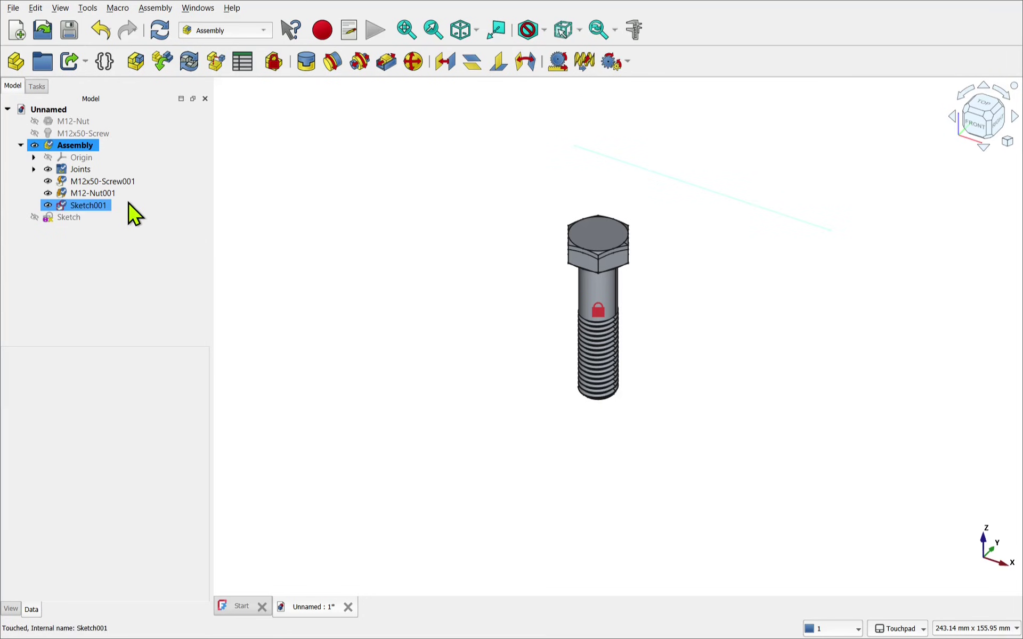
click(117, 194)
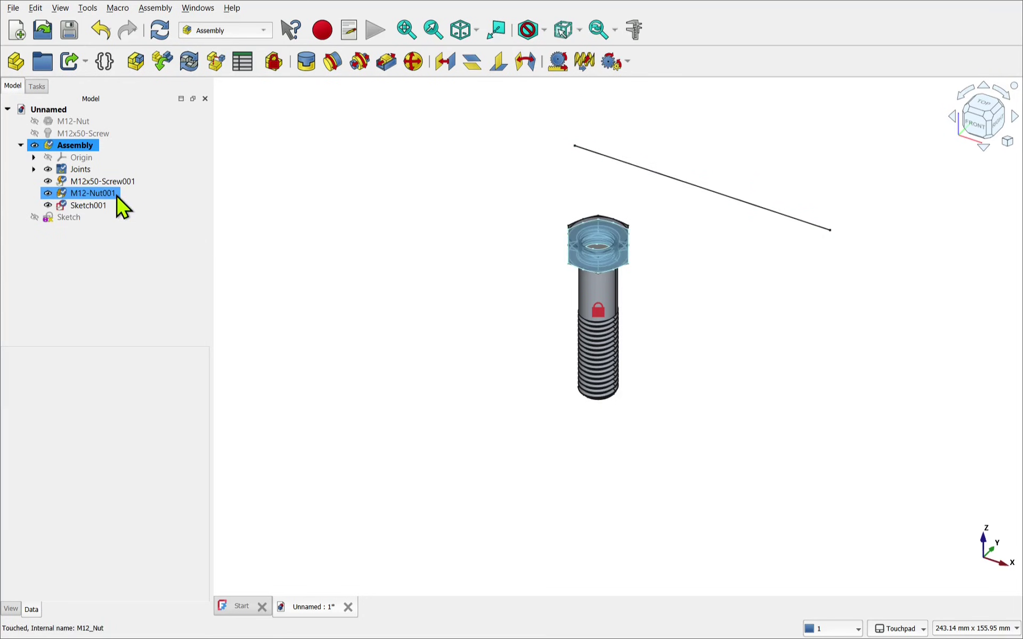
drag(669, 277, 508, 213)
scroll(513, 216, up, 3)
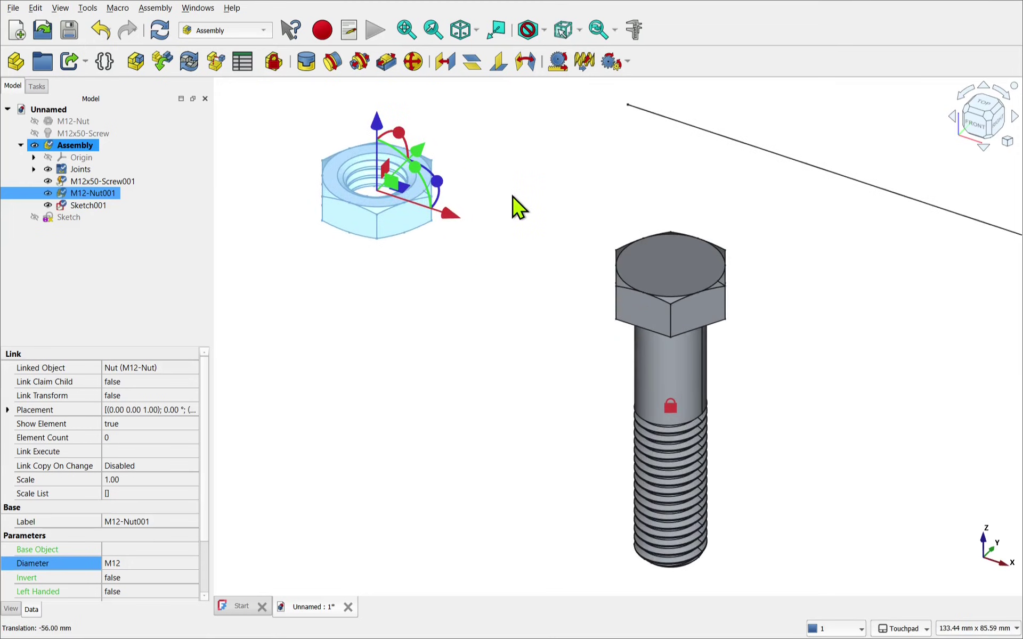
- Create a Slider joint between the Sketch001 line and the screw's top face
click(514, 211)
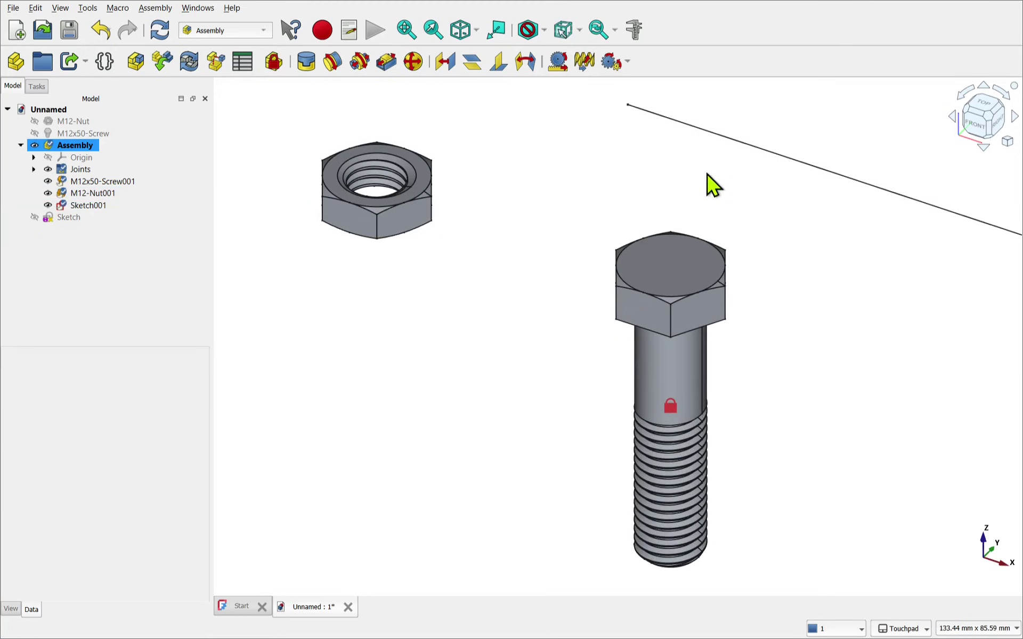
click(757, 149)
ctrl+click(670, 261)
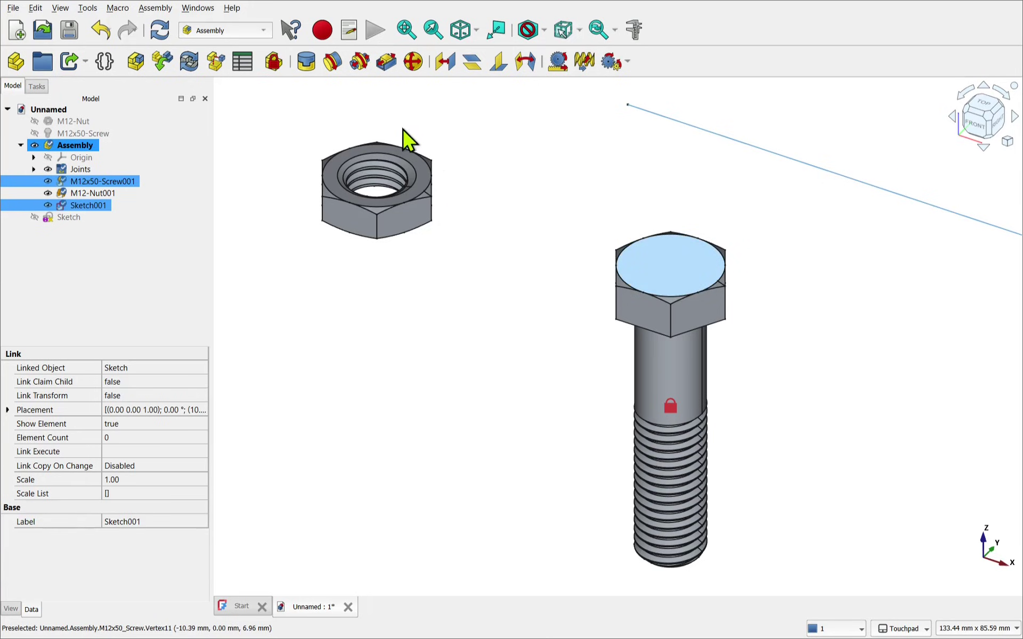
click(385, 65)
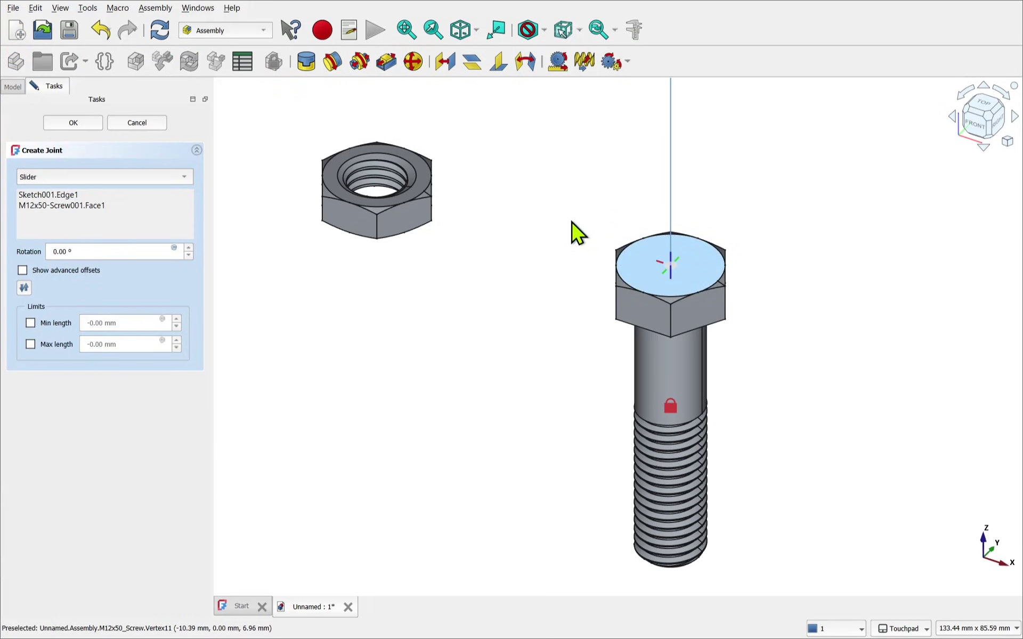
scroll(575, 231, down, 2)
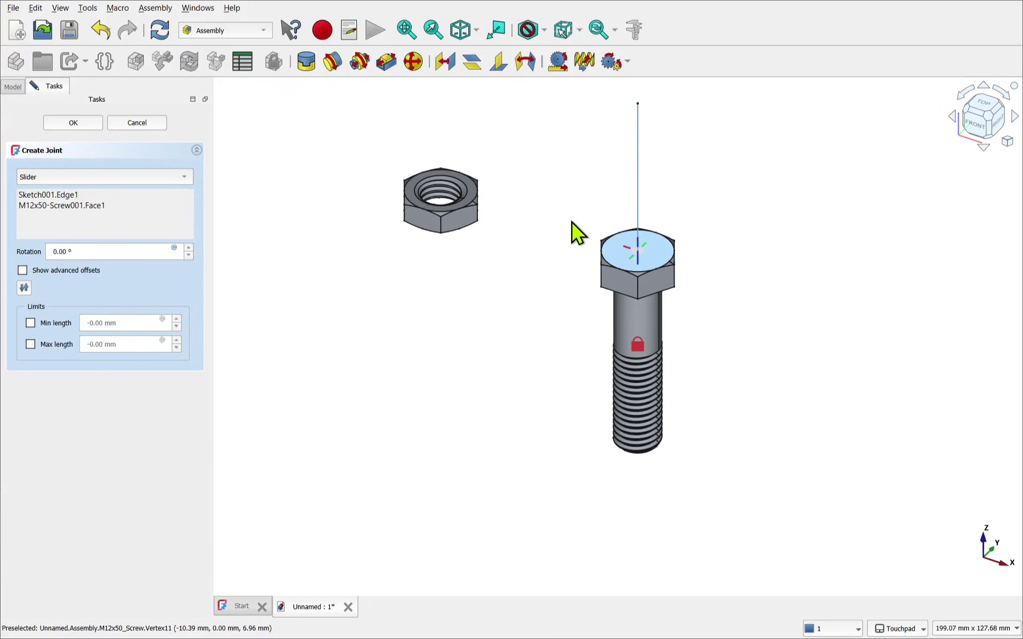
click(74, 123)
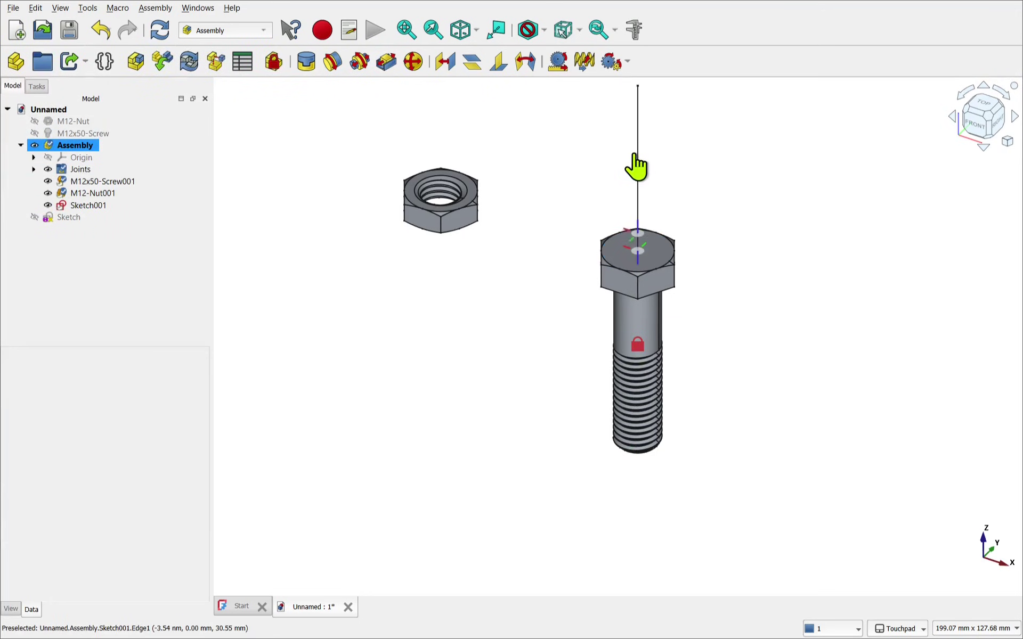
scroll(588, 189, up, 1)
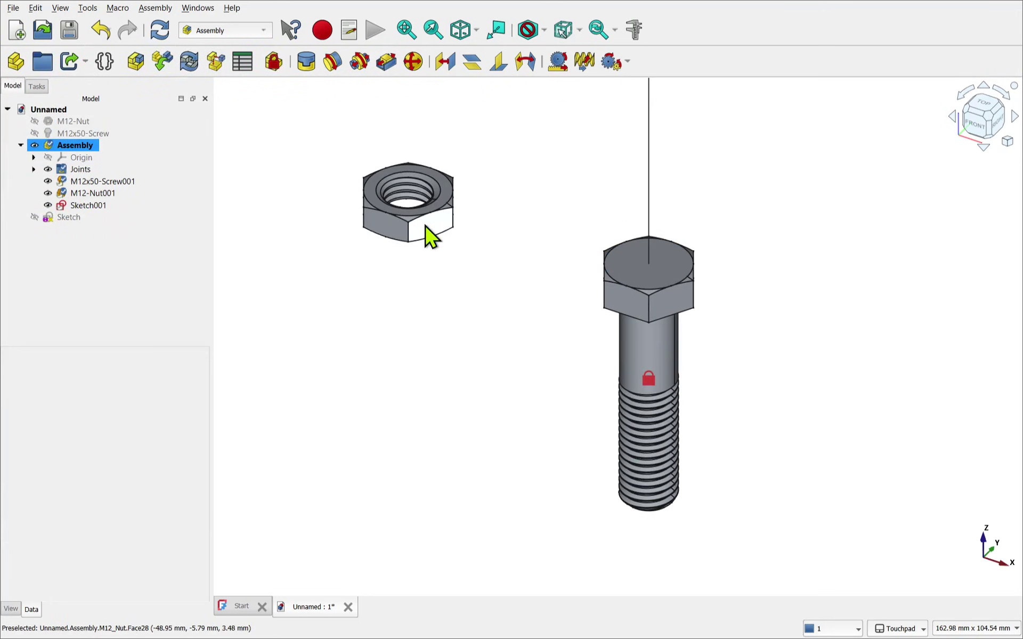
scroll(426, 228, up, 3)
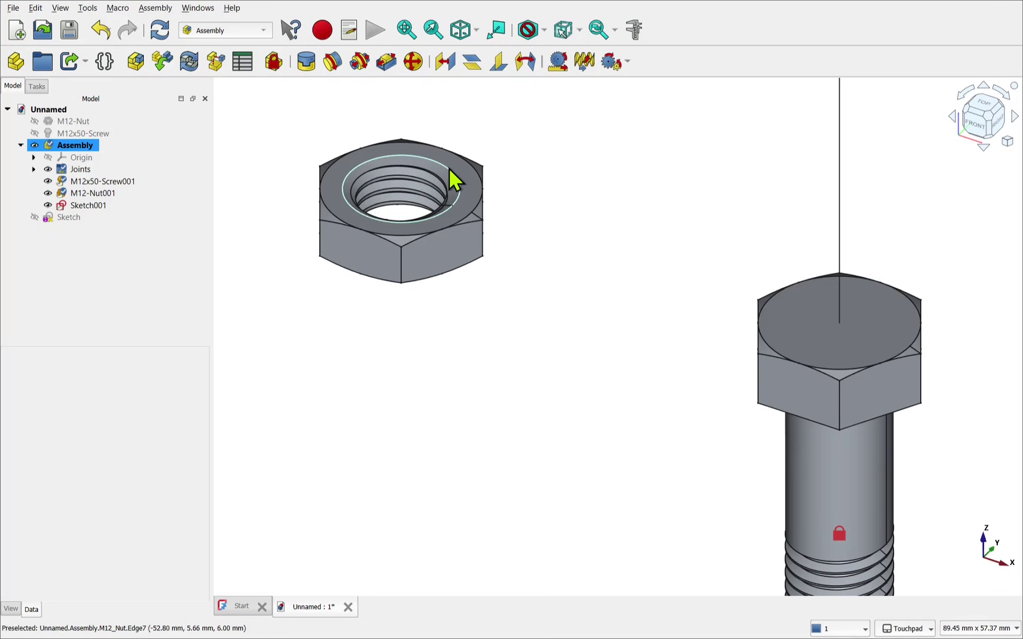
- Add a Revolute joint tying M12-Nut001's bore edge to the sketch line
click(449, 170)
scroll(605, 323, down, 3)
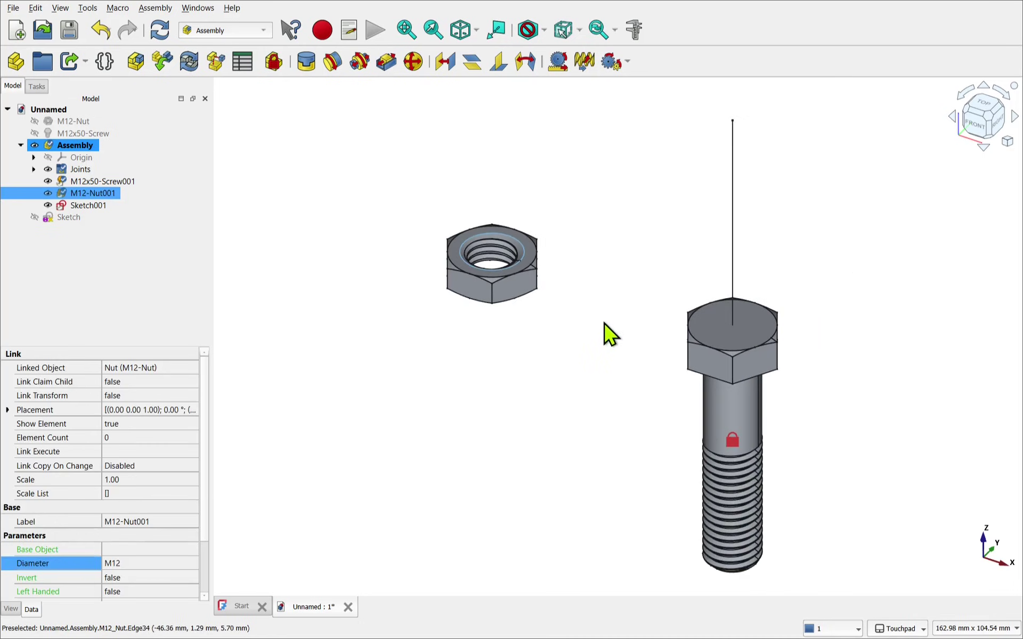
mouse_move(672, 498)
alt+mouse_down()
mouse_move(666, 450)
mouse_move(726, 199)
alt+mouse_up()
ctrl+click(723, 193)
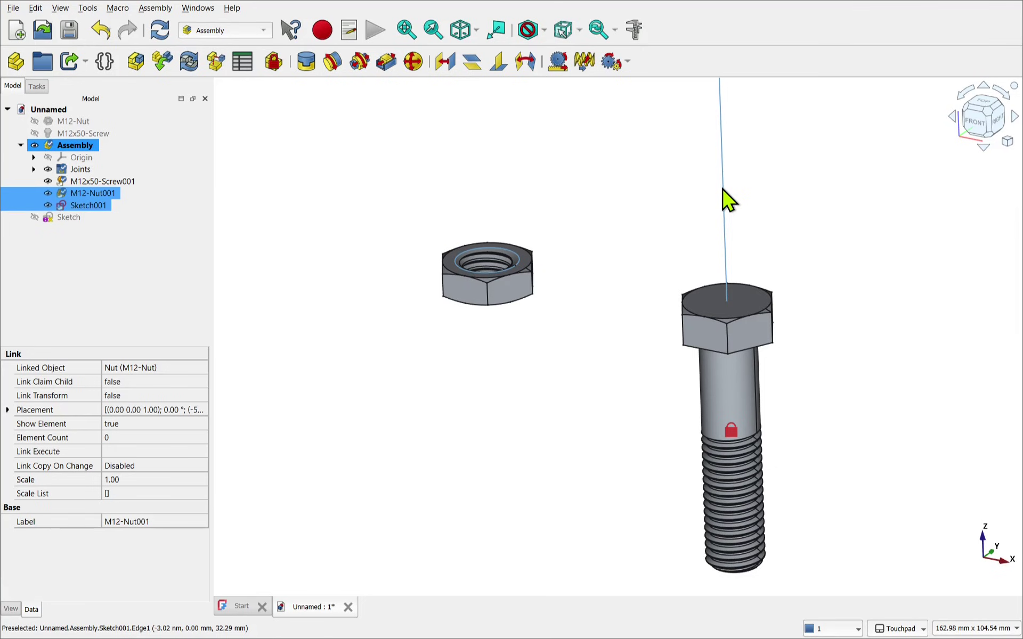
click(332, 61)
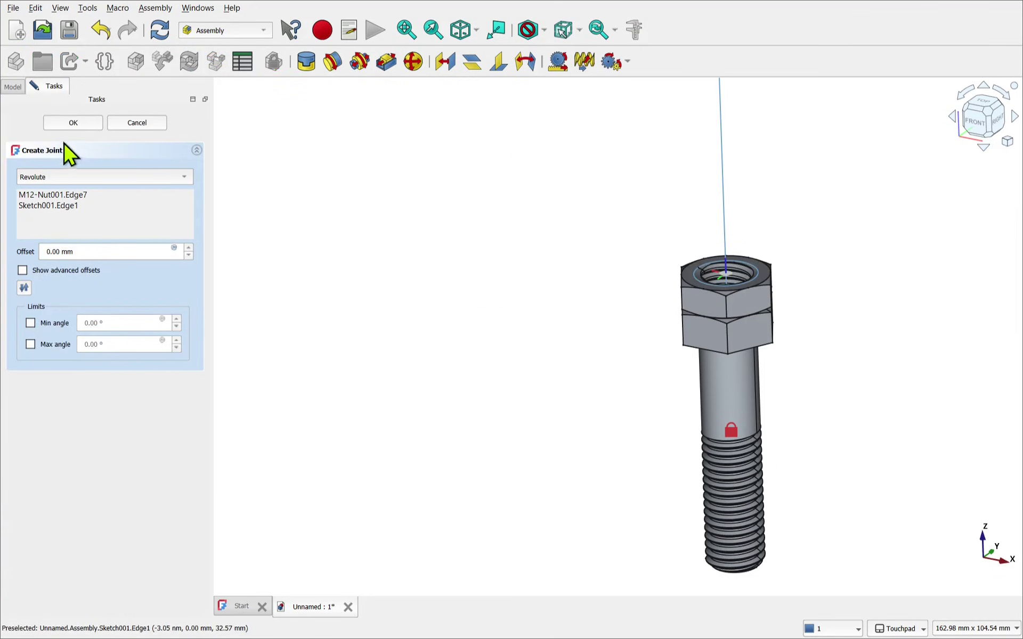
click(73, 123)
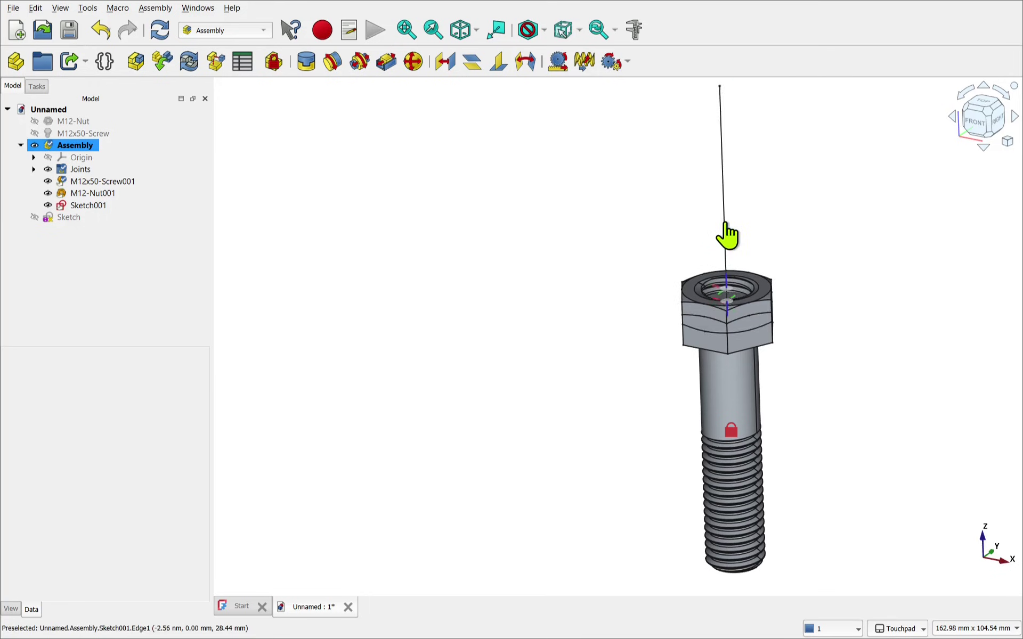
- Slide the M12 nut down the axis to the bolt's threaded end
drag(727, 235, 743, 468)
middle_drag(696, 497, 523, 302)
scroll(539, 341, up, 6)
- Toggle transparency on the nut so the bolt shows through it
click(496, 394)
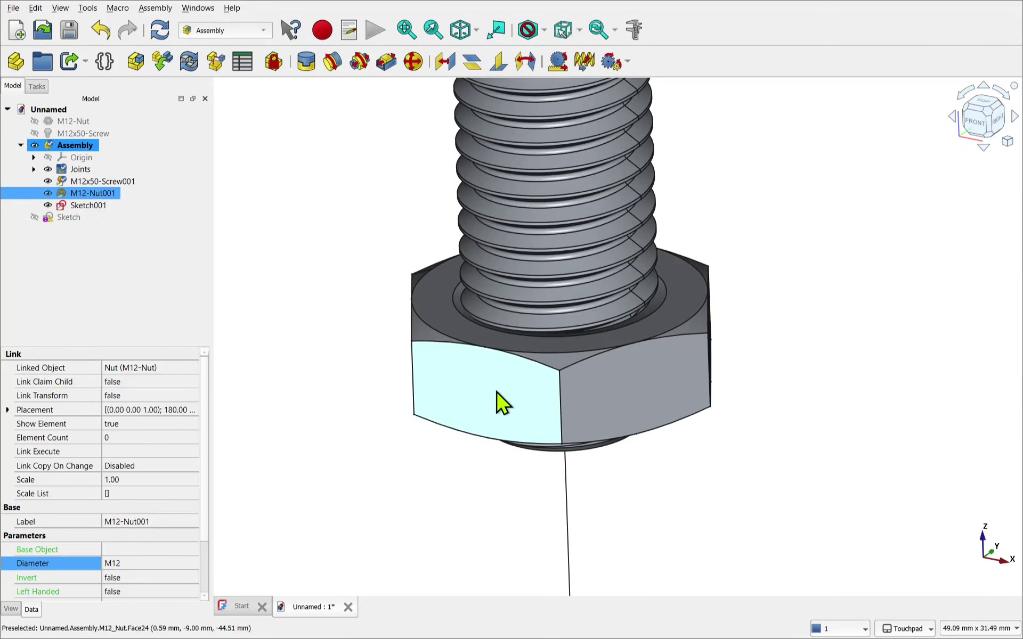
right_click(496, 403)
click(561, 301)
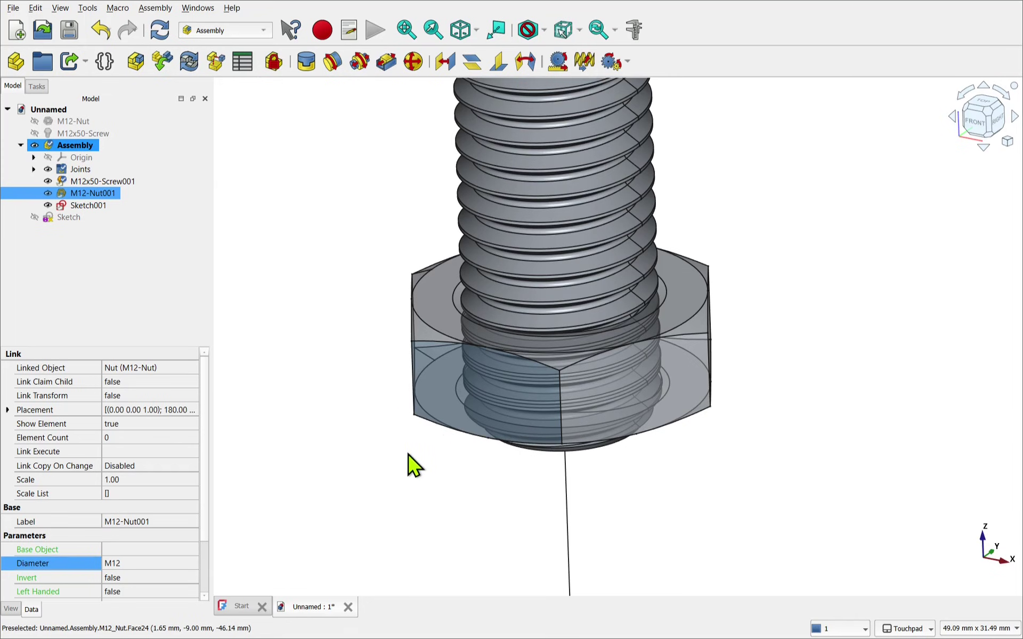
- Rotate the nut about the screw axis to roughly 81°
alt+drag(542, 496, 564, 426)
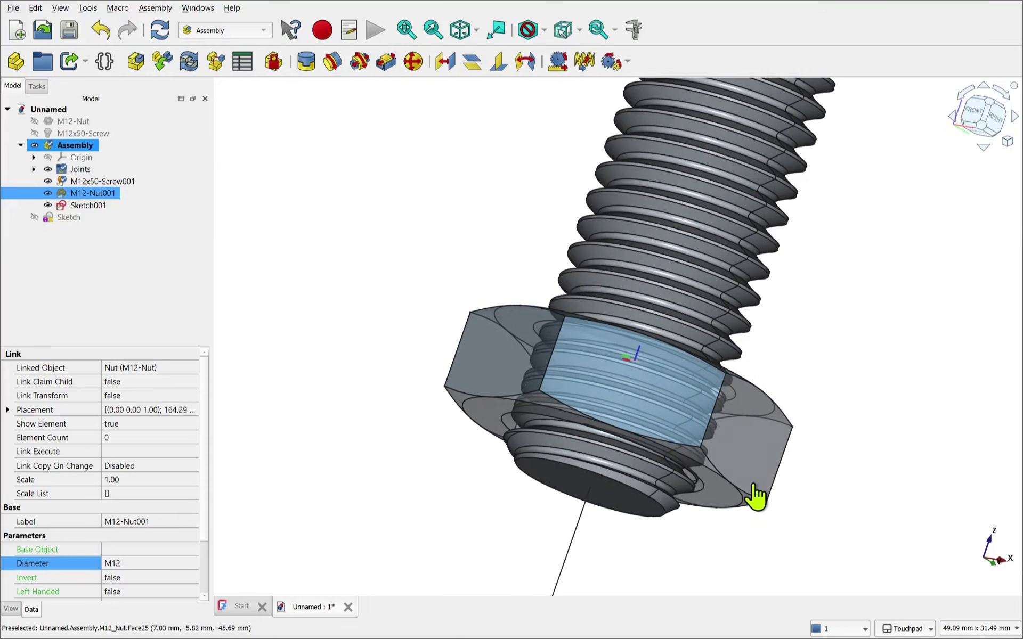
drag(753, 486, 487, 365)
middle_drag(543, 371, 672, 371)
scroll(672, 371, up, 5)
drag(646, 365, 833, 480)
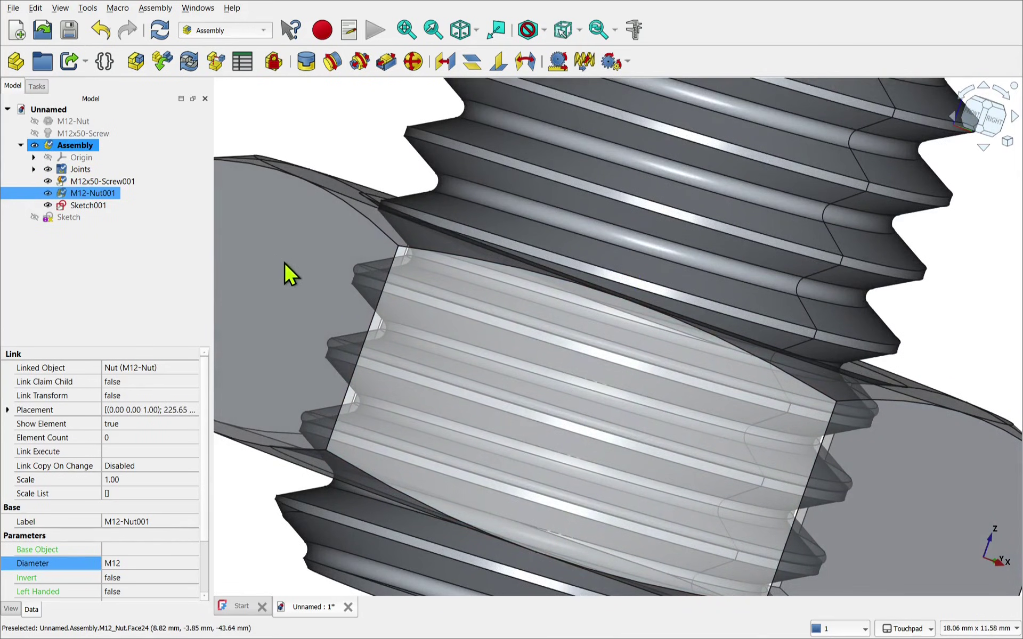
drag(291, 266, 410, 314)
drag(331, 189, 193, 237)
drag(538, 354, 75, 130)
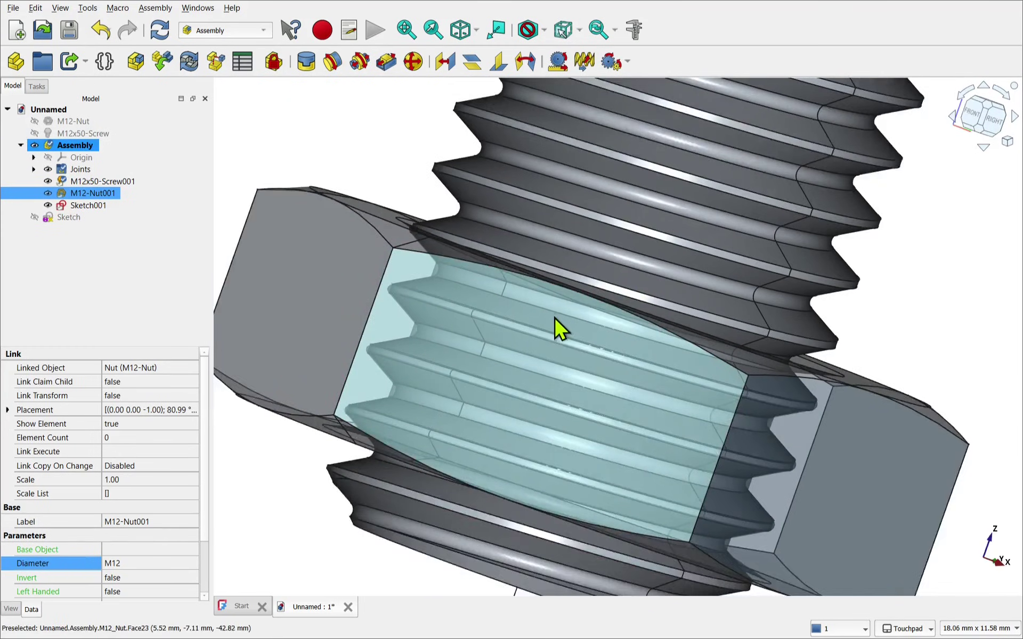
scroll(554, 318, down, 5)
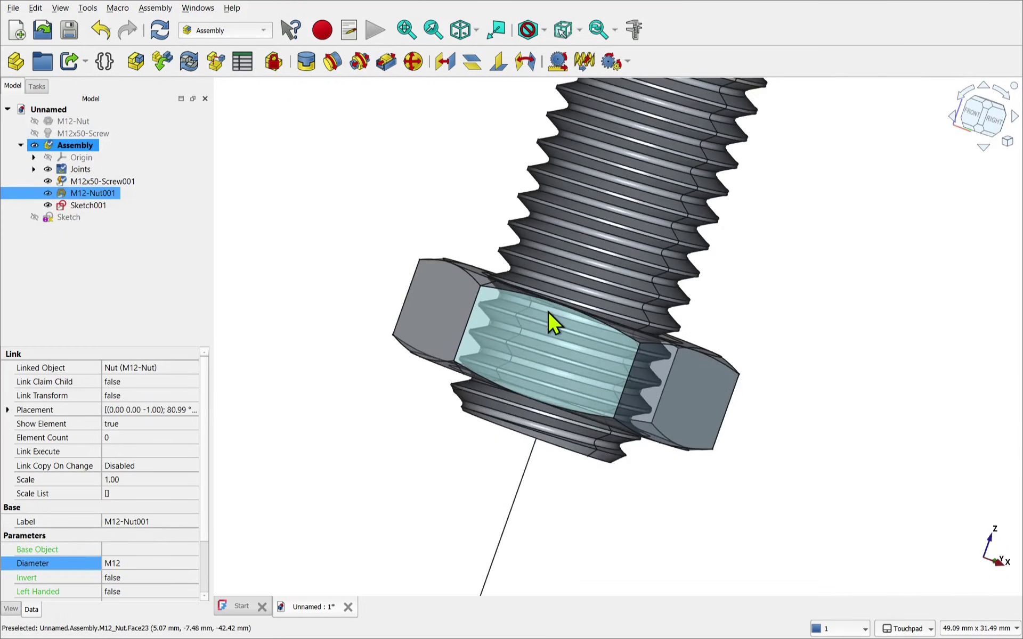
- Select the nut's thread edge and the M12x50 bolt's edge, then start a Screw joint
click(332, 424)
scroll(333, 421, down, 2)
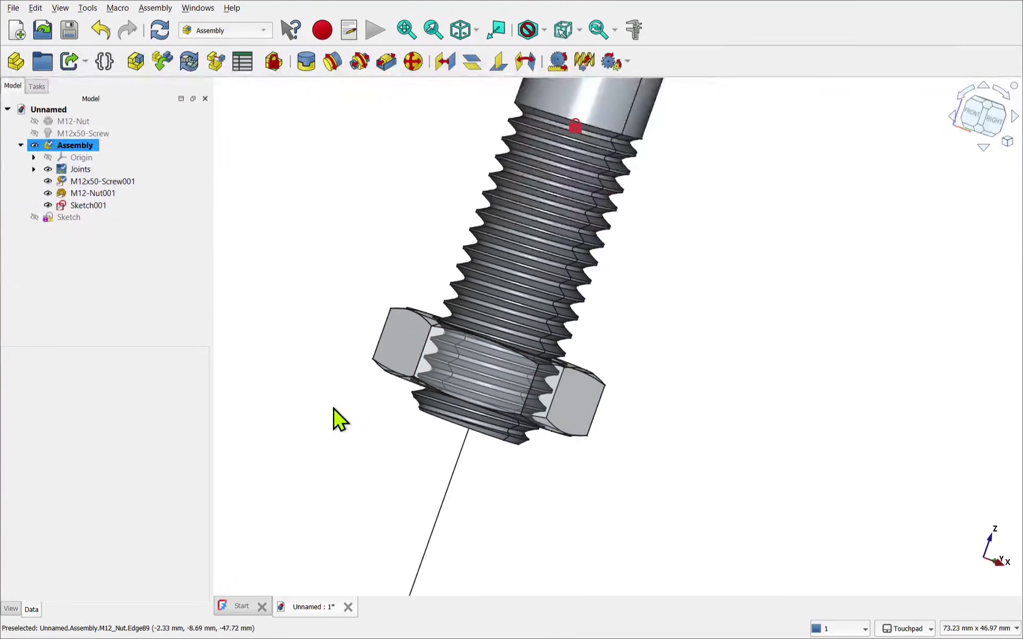
scroll(336, 419, down, 2)
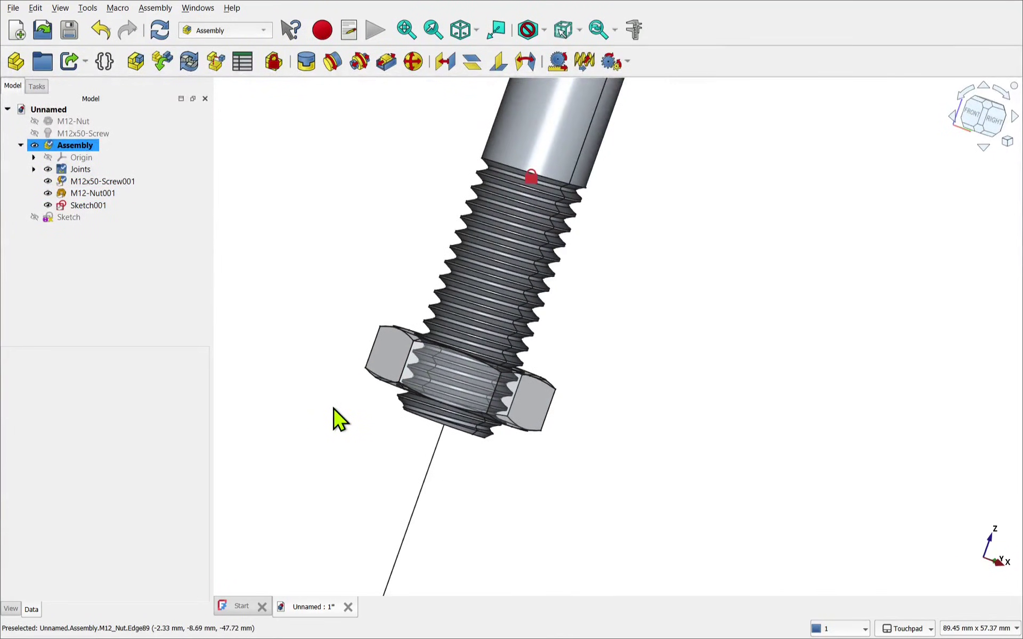
click(406, 363)
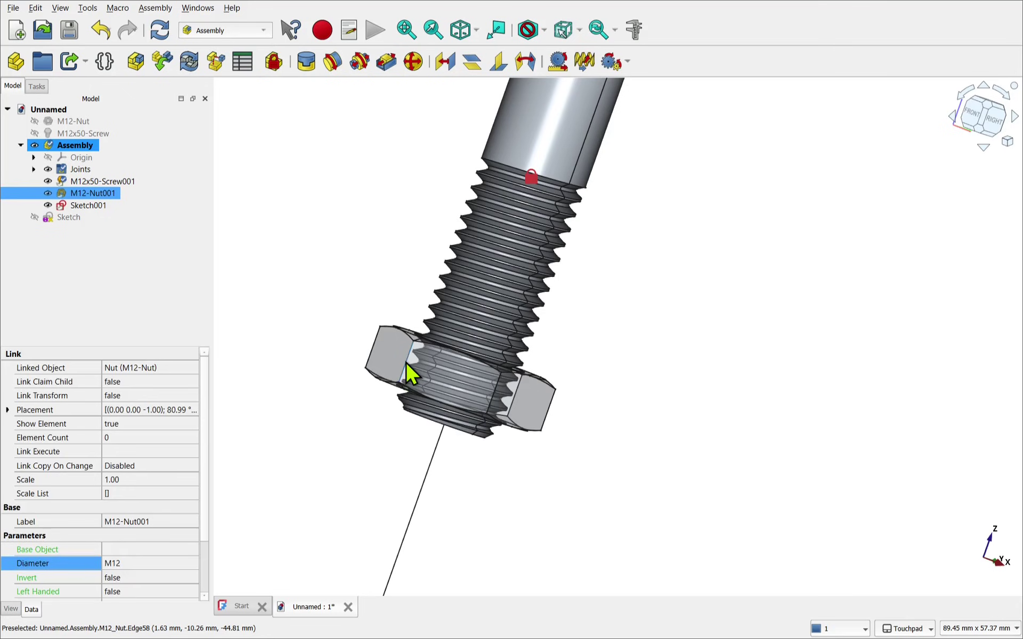
ctrl+click(593, 155)
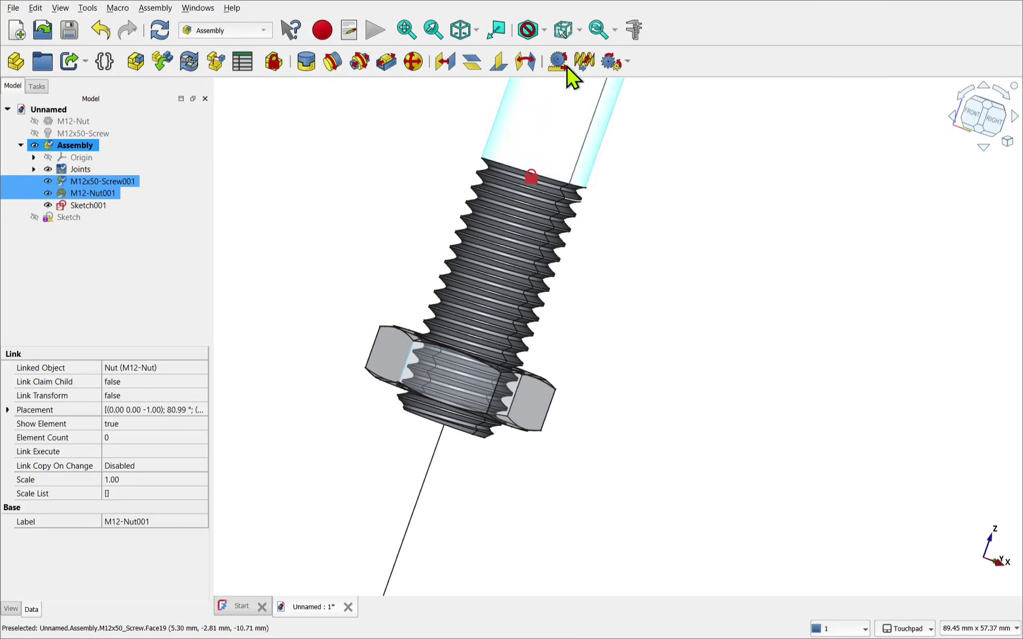
click(584, 61)
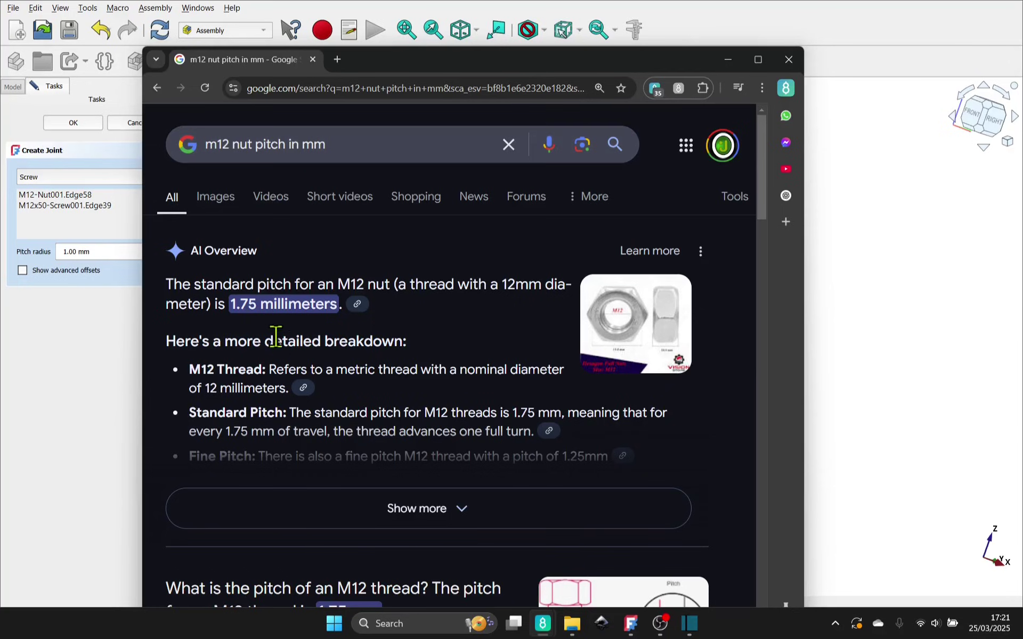
- Set the screw joint pitch to 1.75 mm and confirm the joint
click(66, 253)
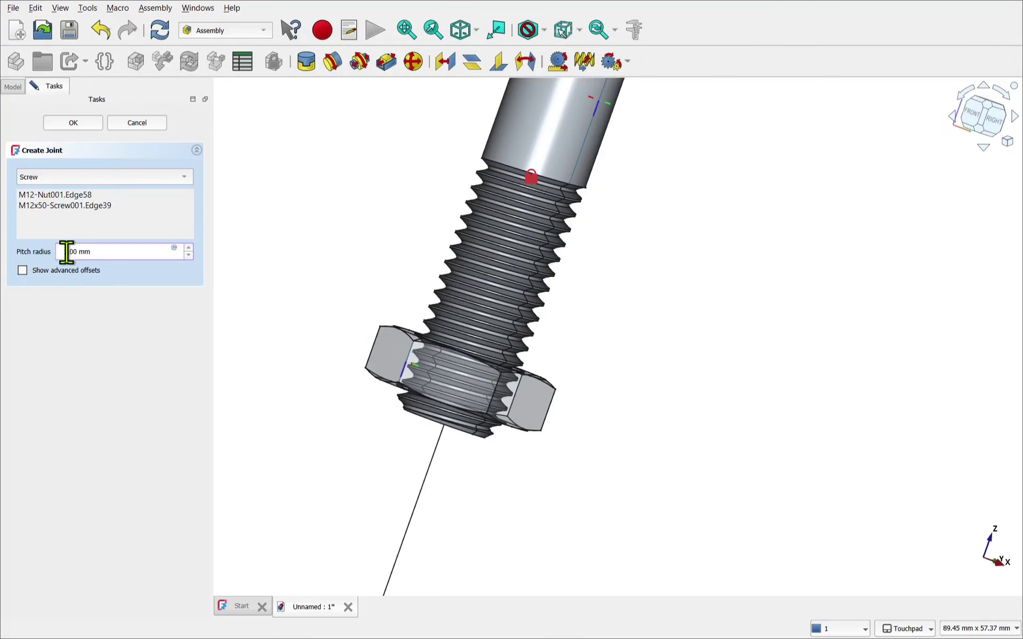
double_click(75, 252)
text(75)
key(Return)
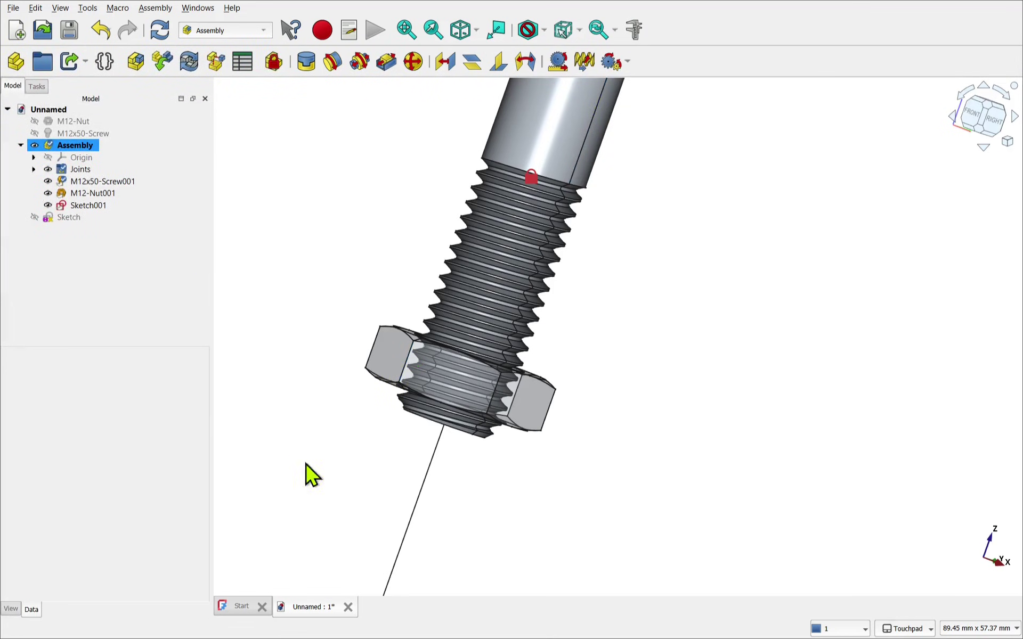
- Make the nut opaque again and run it up the bolt thread
mouse_move(403, 538)
mouse_down()
mouse_move(484, 415)
mouse_move(497, 372)
mouse_move(391, 607)
mouse_move(416, 564)
mouse_up()
click(509, 404)
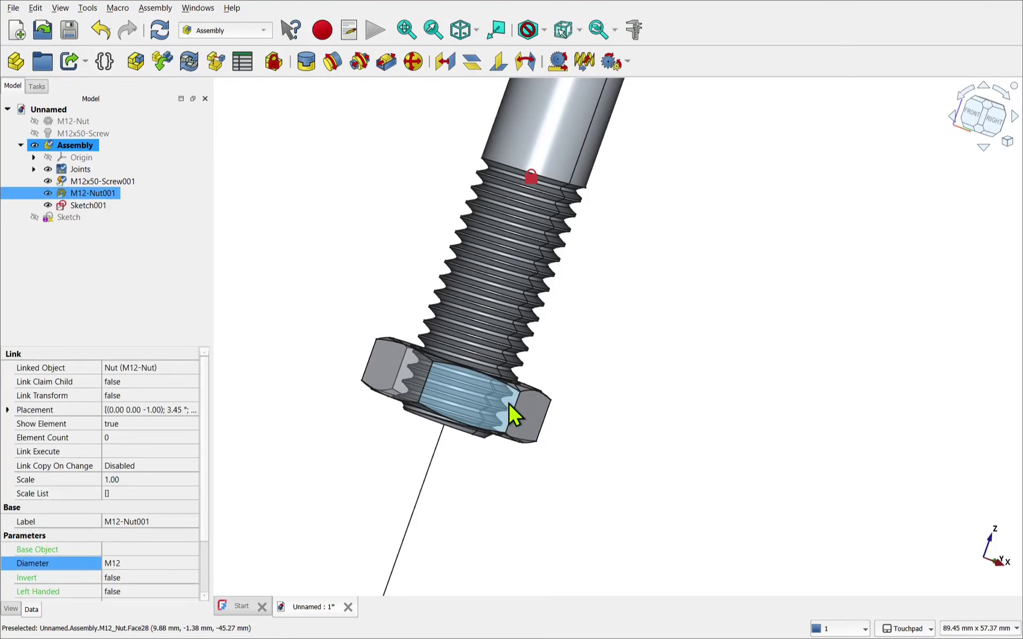
right_click(509, 404)
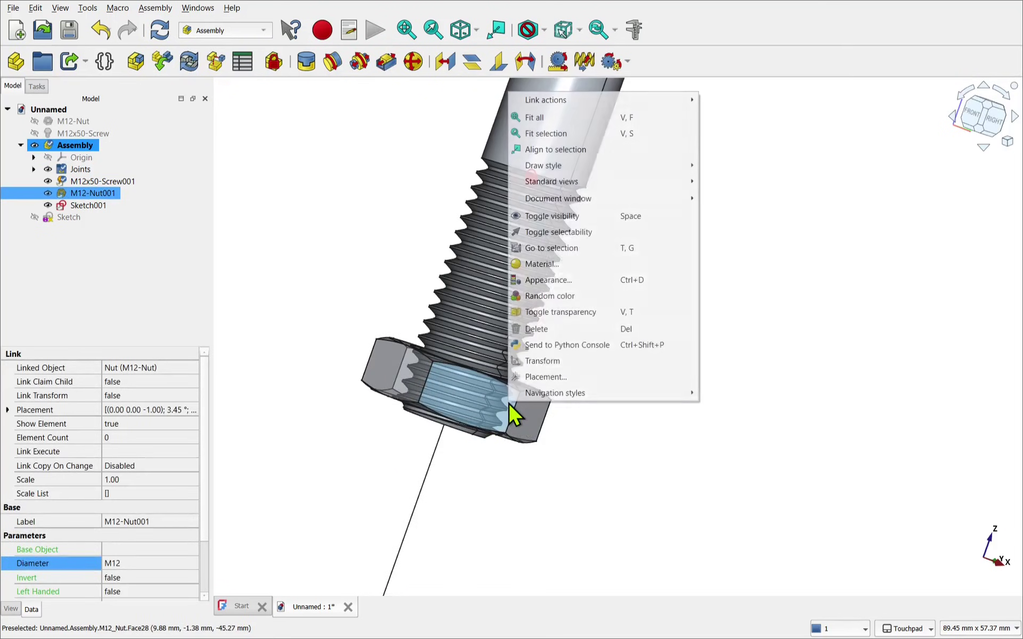
click(550, 315)
click(413, 532)
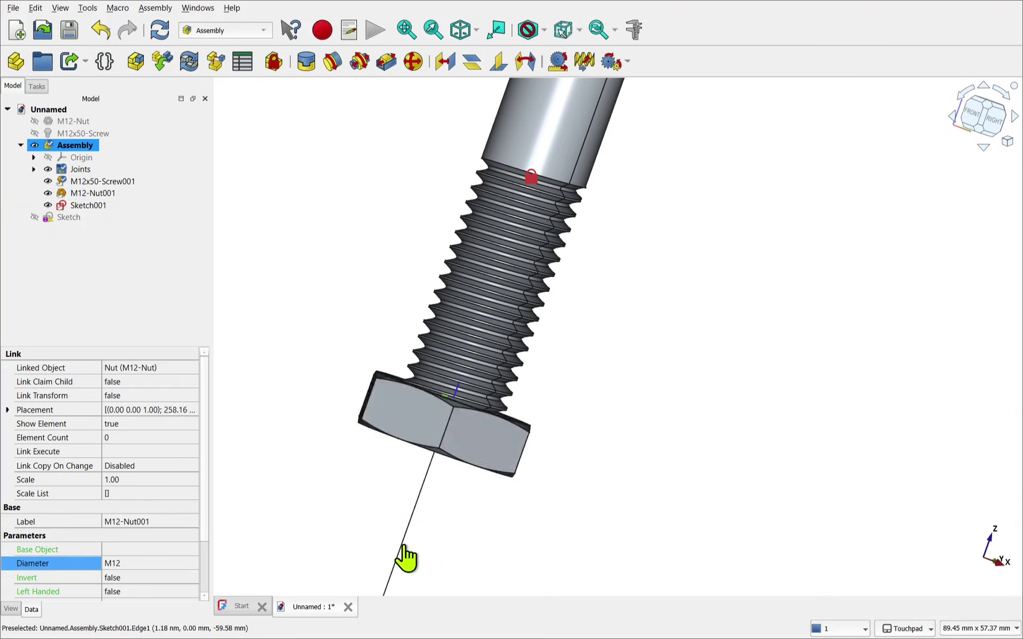
drag(403, 559, 453, 401)
mouse_move(522, 358)
alt+mouse_down()
mouse_move(484, 422)
mouse_move(437, 457)
mouse_move(376, 590)
mouse_move(466, 436)
alt+mouse_up()
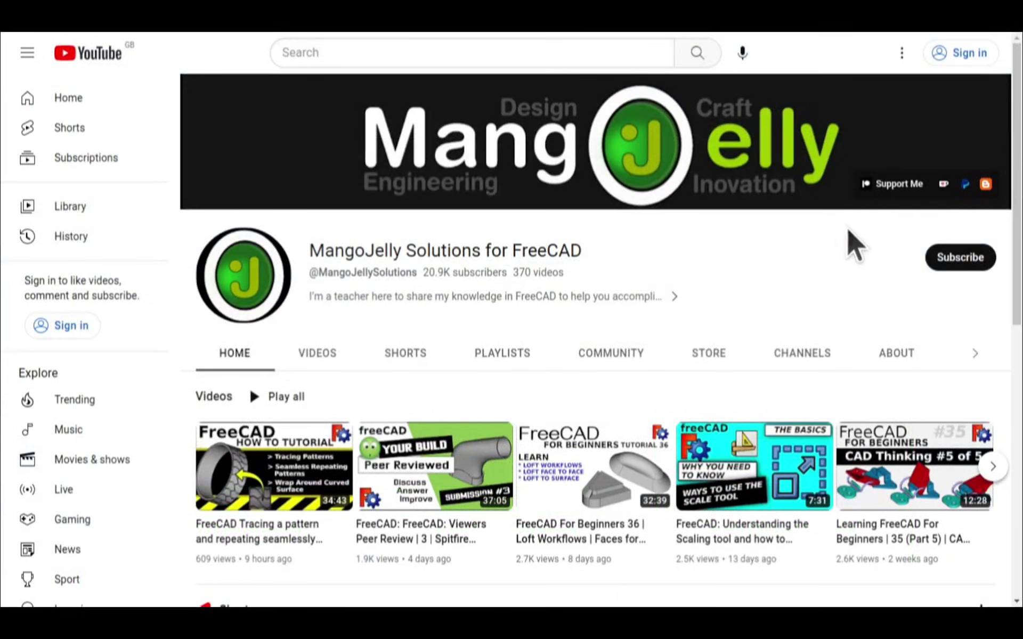
- Open the channel's About section and highlight its three donation links
click(894, 354)
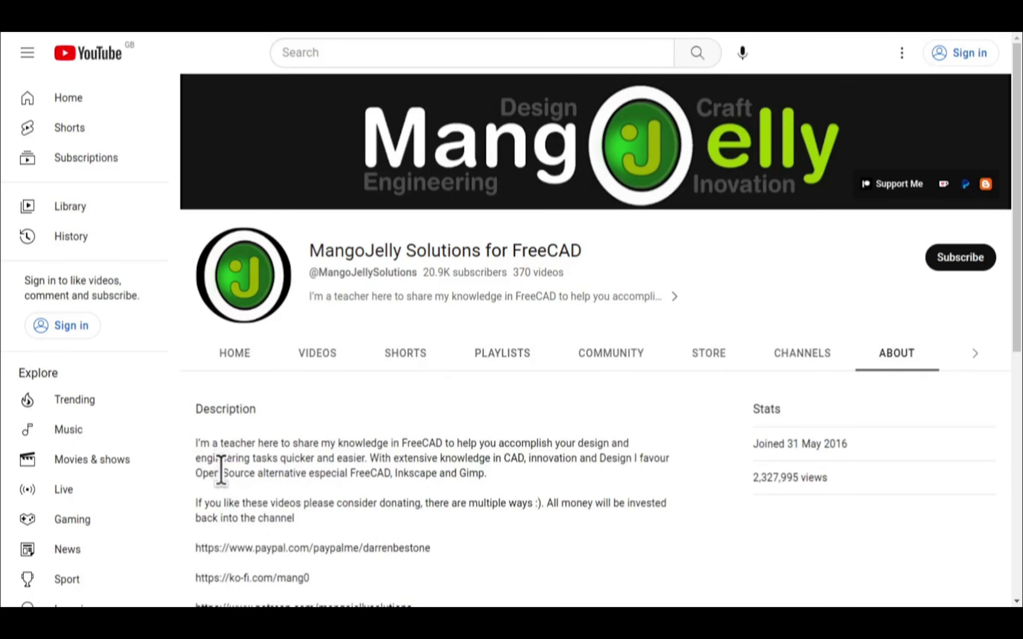
scroll(221, 474, down, 3)
drag(427, 433, 196, 362)
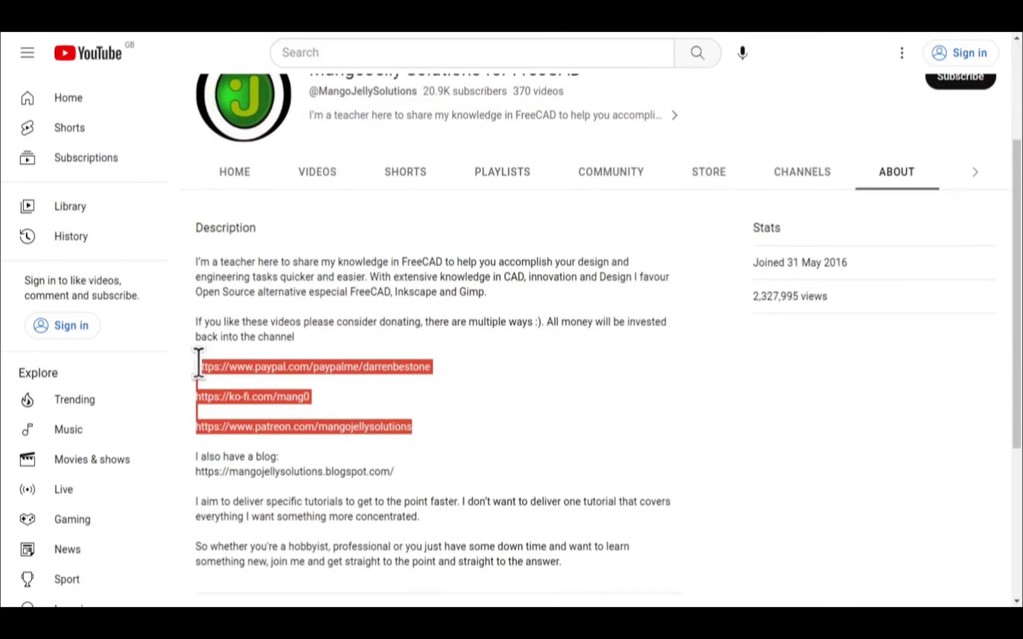
click(461, 420)
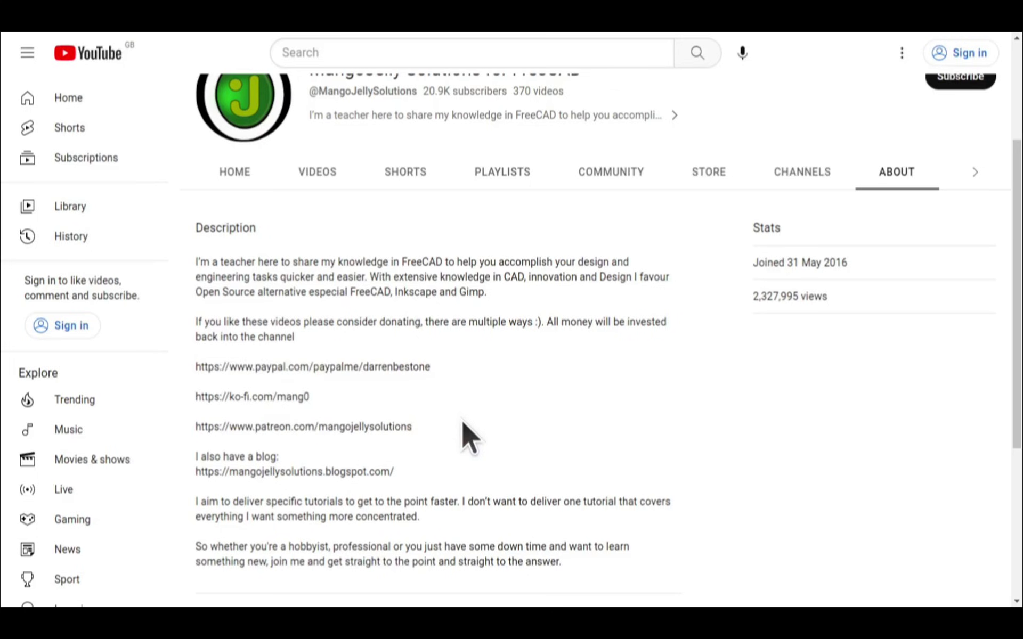